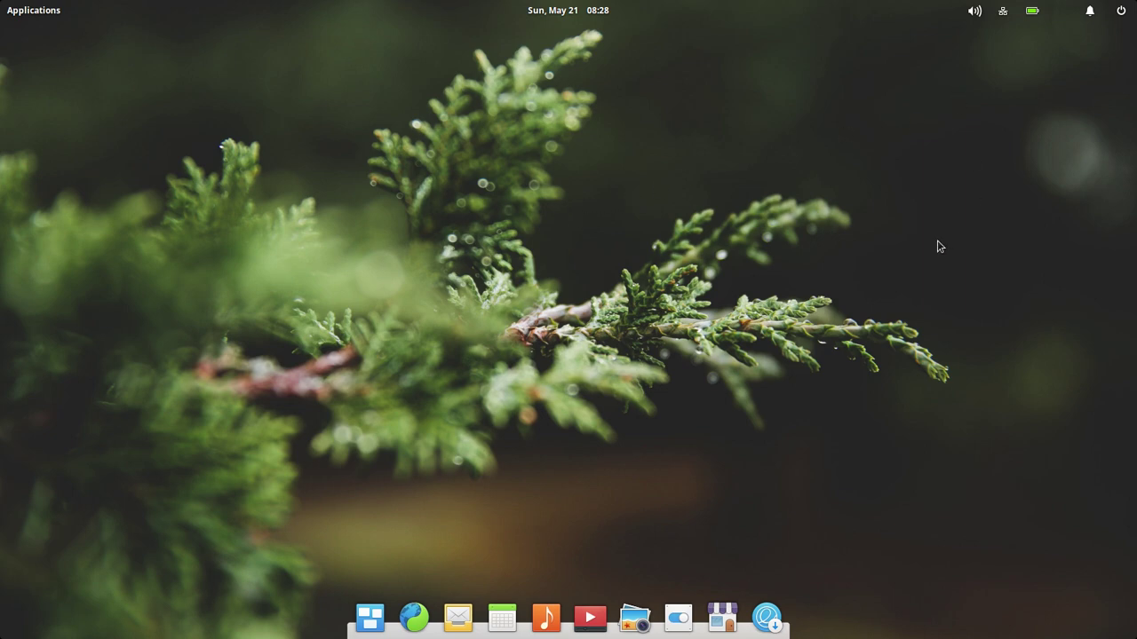
# Step: Check the session/power menu and the notifications panel in the top bar
pyautogui.click(1034, 18)
pyautogui.click(1075, 17)
pyautogui.click(1120, 12)
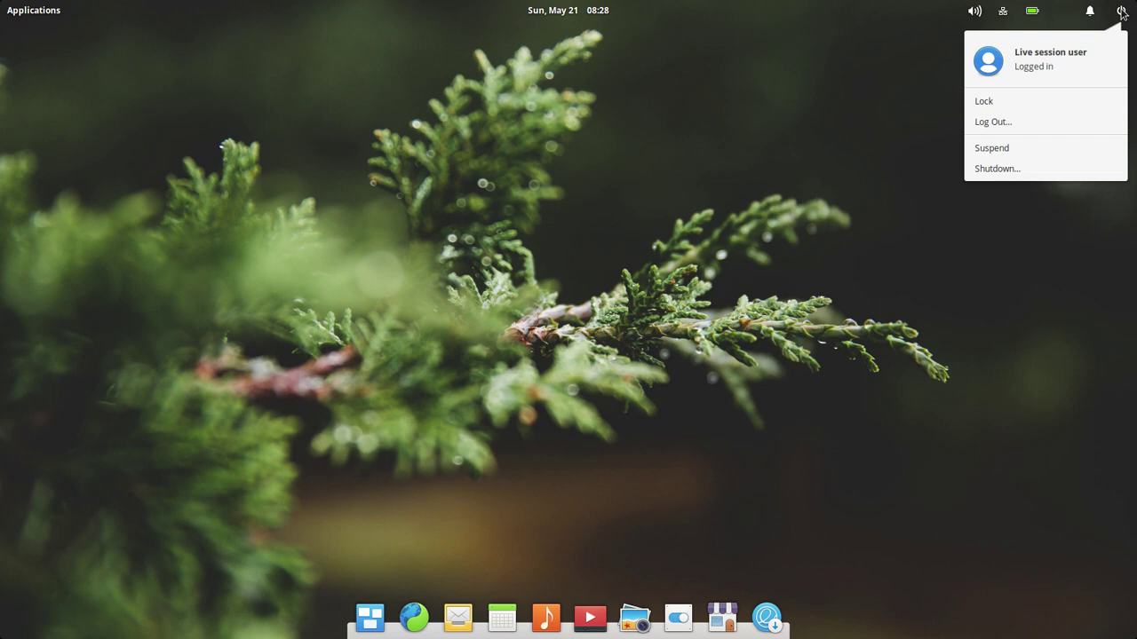
pyautogui.click(1084, 12)
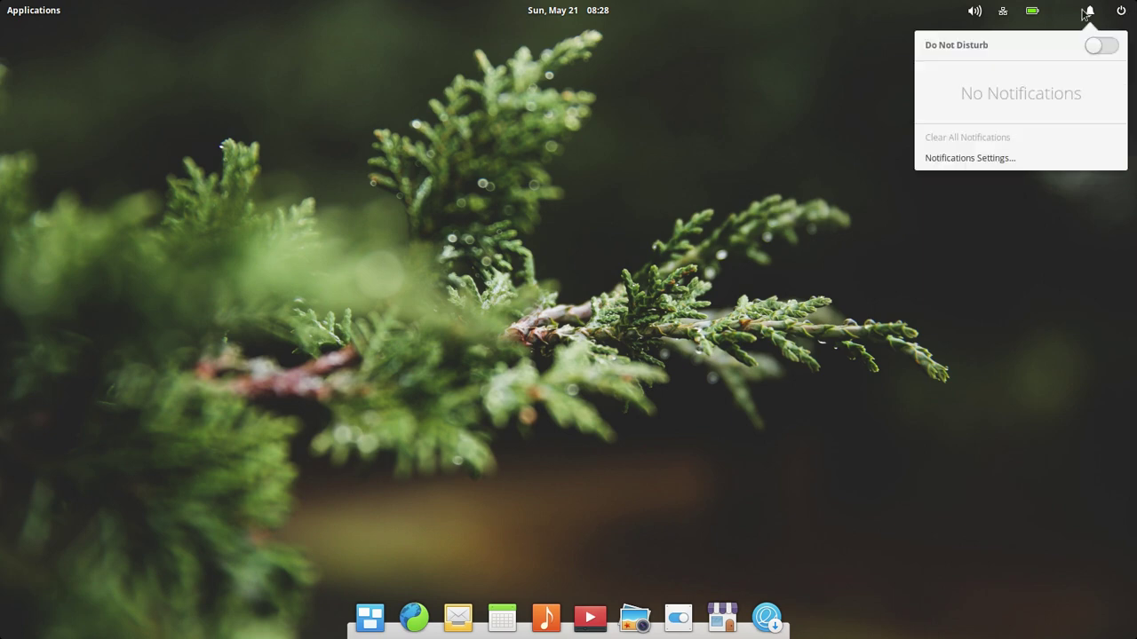
pyautogui.click(1084, 12)
# Step: Toggle the battery indicator panel repeatedly to view the charge status
pyautogui.click(1035, 16)
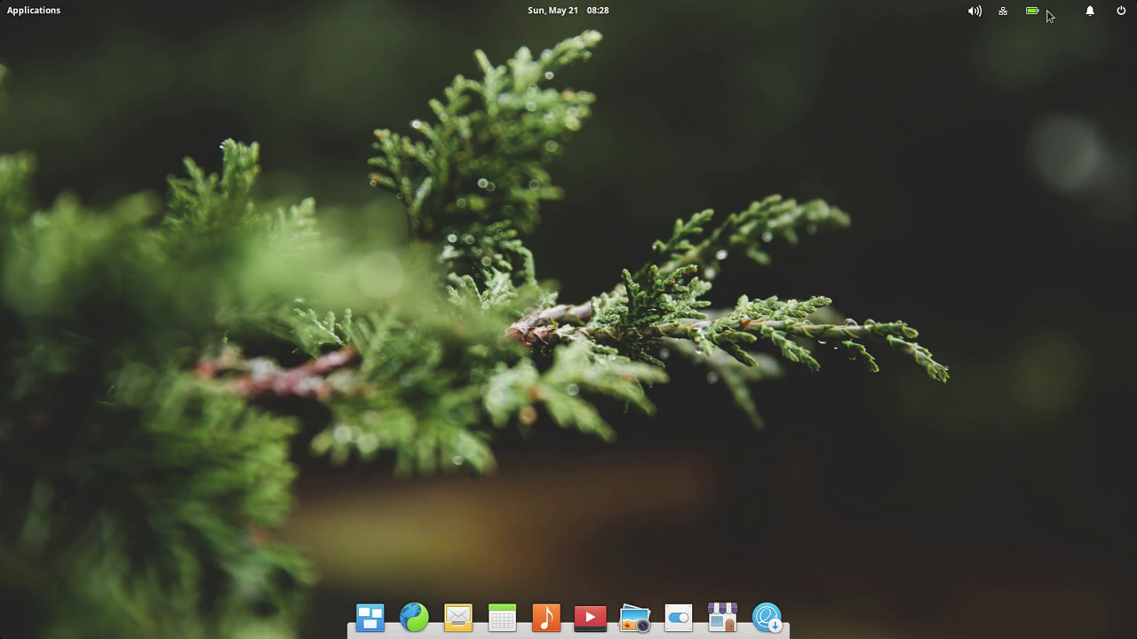
pyautogui.click(1091, 12)
pyautogui.click(1033, 13)
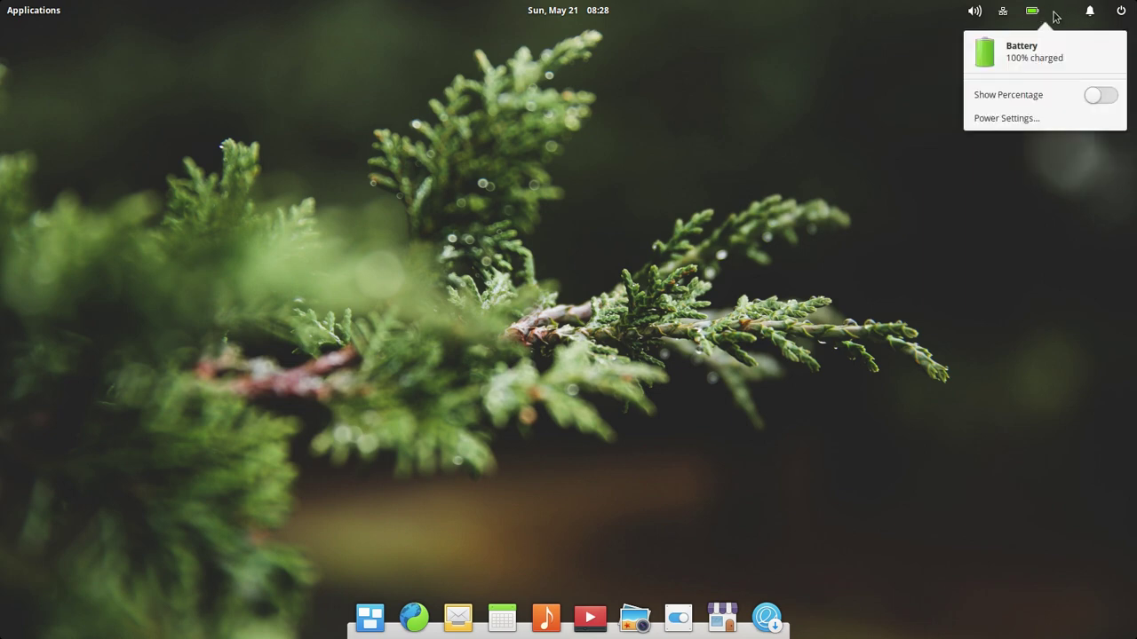
pyautogui.click(1054, 16)
pyautogui.click(1035, 16)
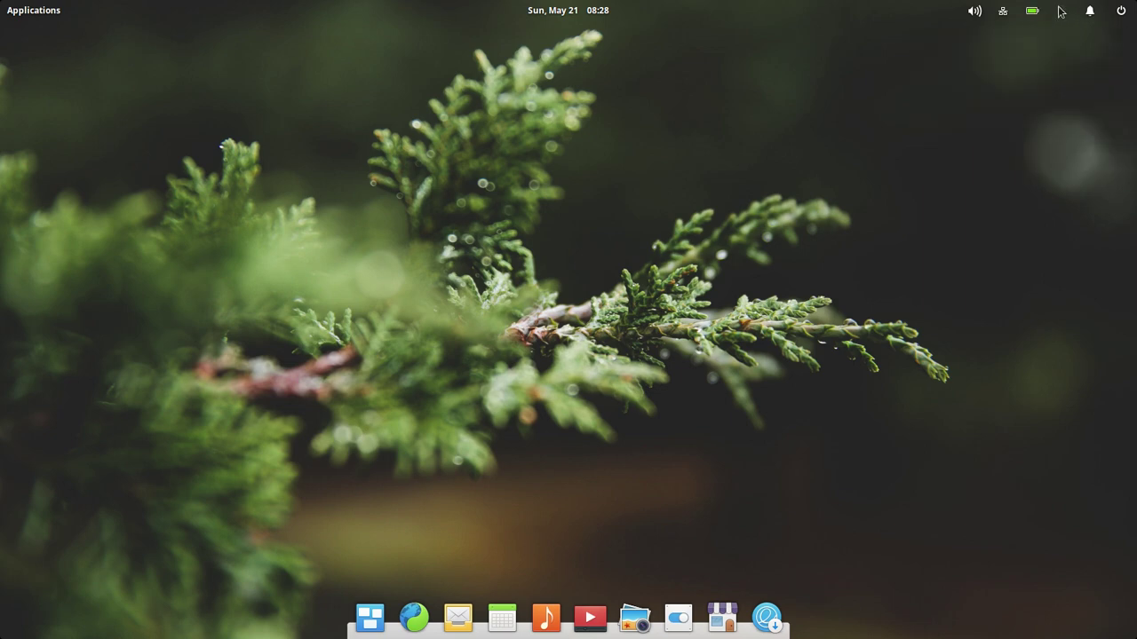
pyautogui.click(1059, 12)
pyautogui.click(1070, 14)
pyautogui.click(1073, 13)
pyautogui.click(1067, 13)
pyautogui.click(1062, 14)
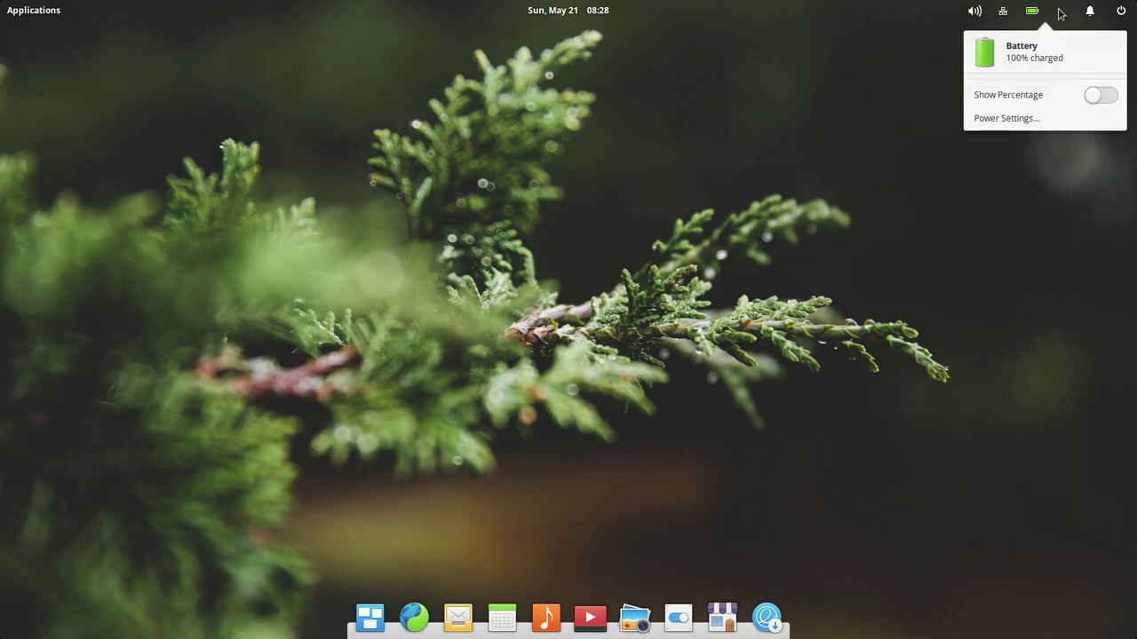
pyautogui.click(1061, 12)
pyautogui.click(1070, 12)
pyautogui.click(1071, 13)
pyautogui.click(1071, 12)
# Step: Check the wired network and sound indicators, then show the May 21, 2017 calendar
pyautogui.click(1007, 12)
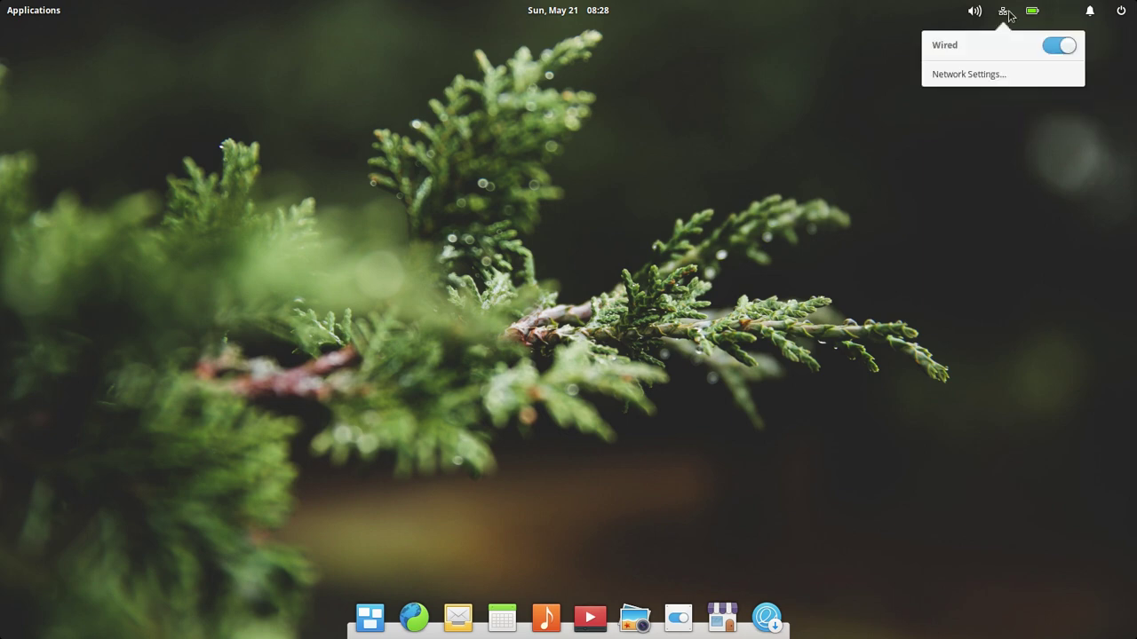
pyautogui.click(992, 13)
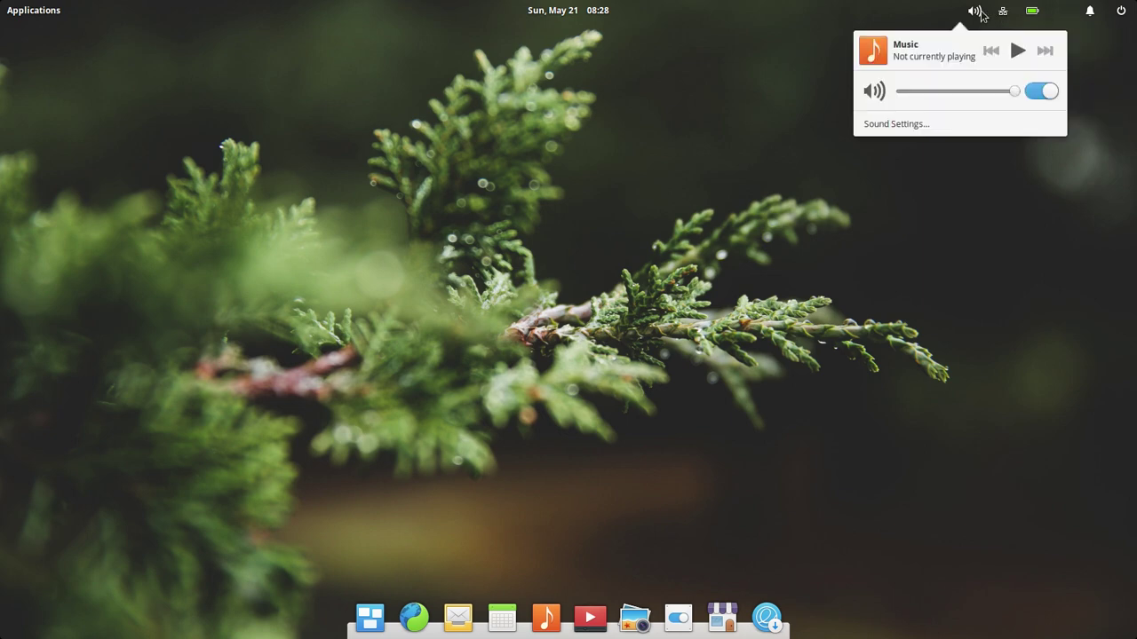
pyautogui.click(982, 14)
pyautogui.click(552, 15)
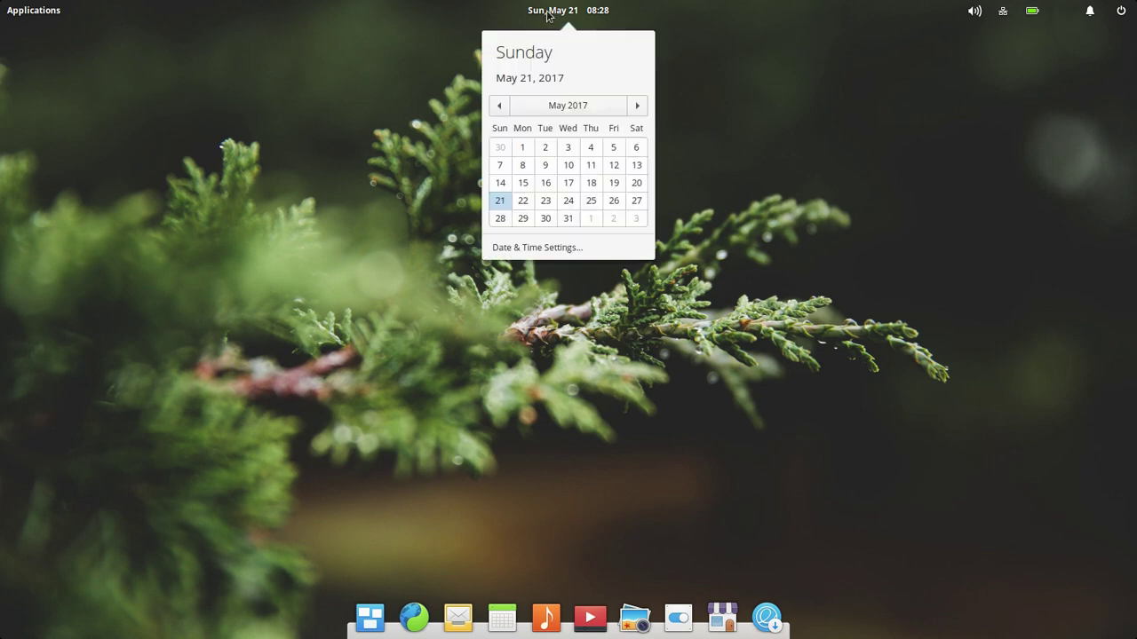
# Step: Open and dismiss the Applications launcher, then glance at the sound panel
pyautogui.click(50, 10)
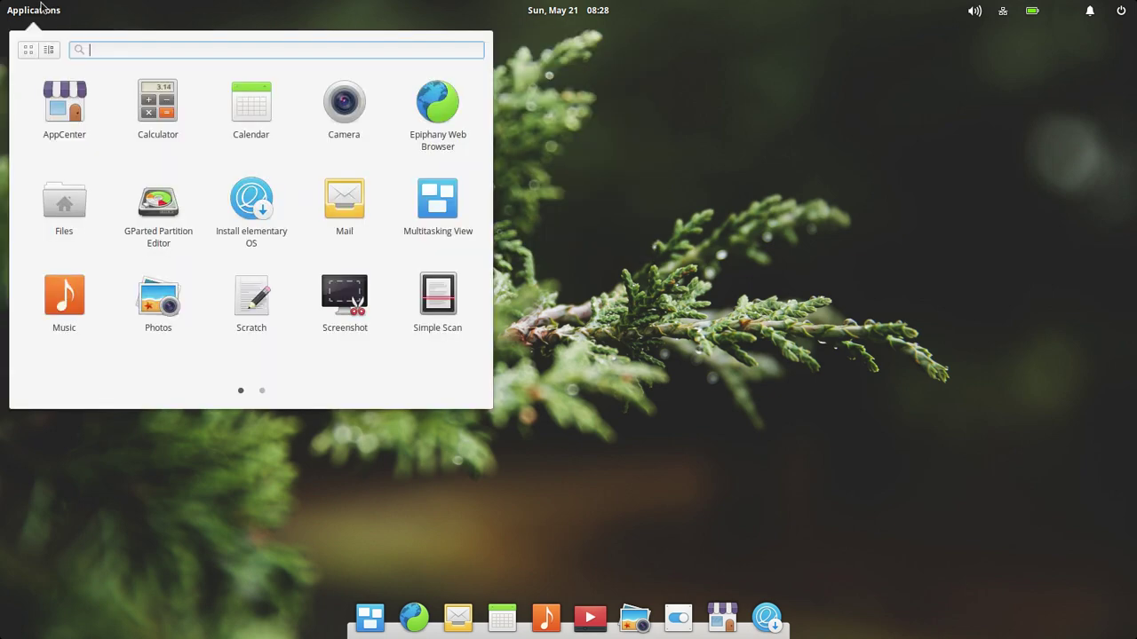
pyautogui.click(71, 29)
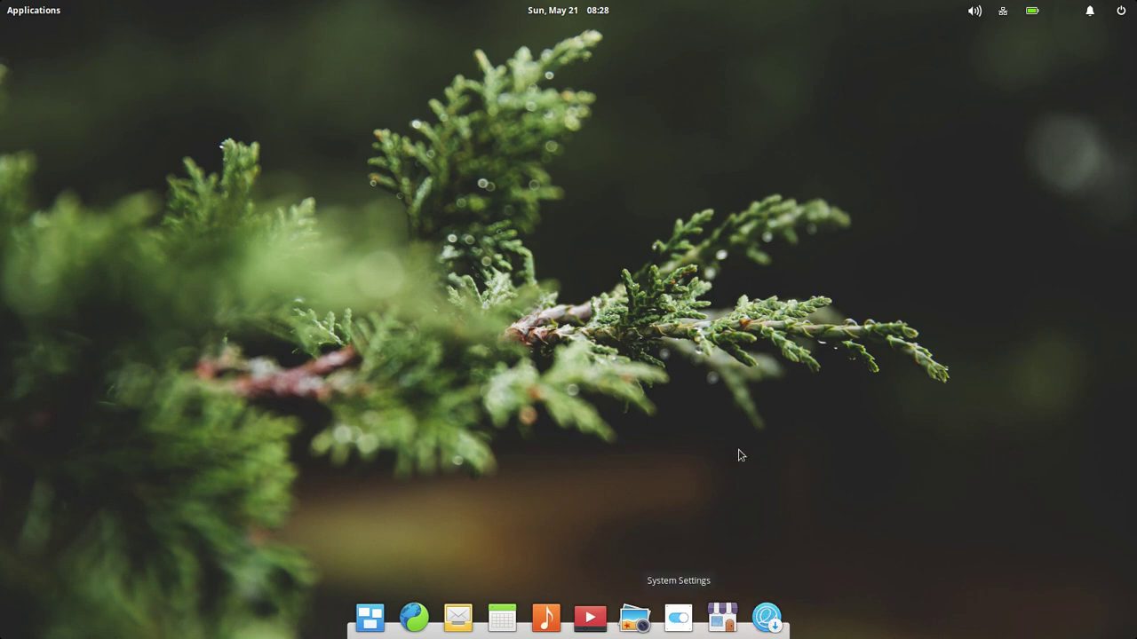
pyautogui.click(981, 15)
# Step: Page through both pages of installed applications and launch AppCenter
pyautogui.click(34, 9)
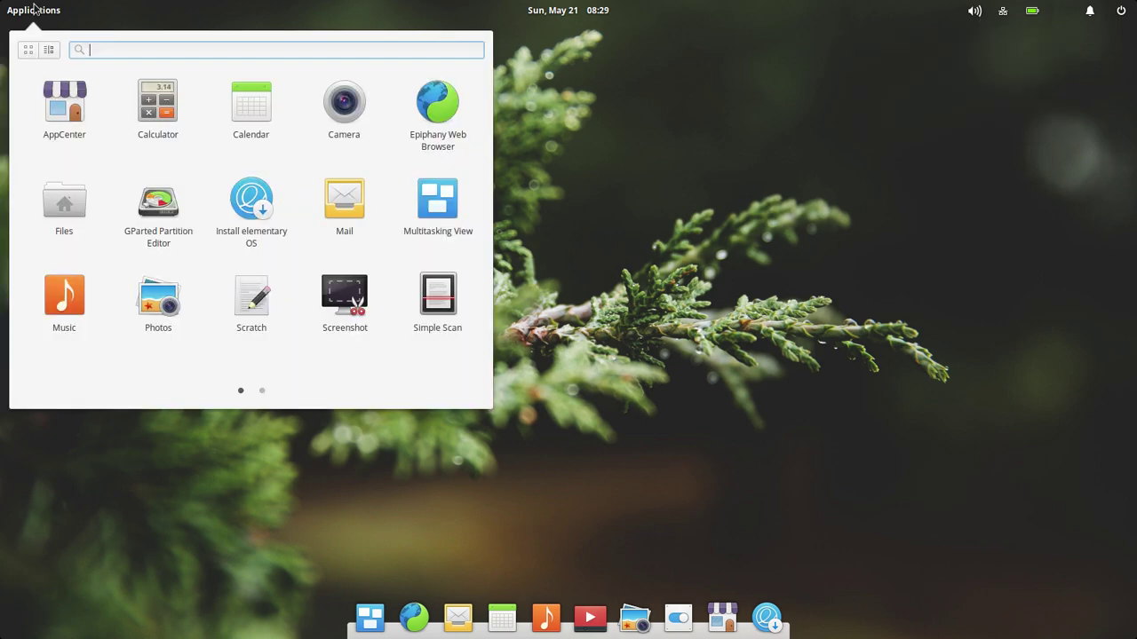
pyautogui.click(261, 391)
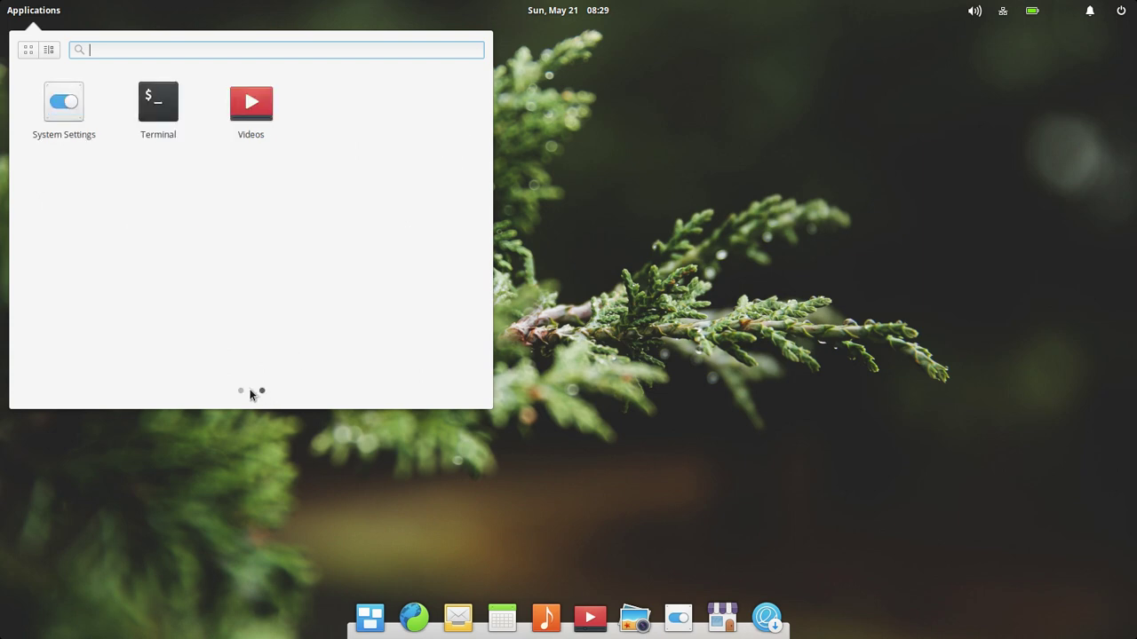
pyautogui.click(242, 391)
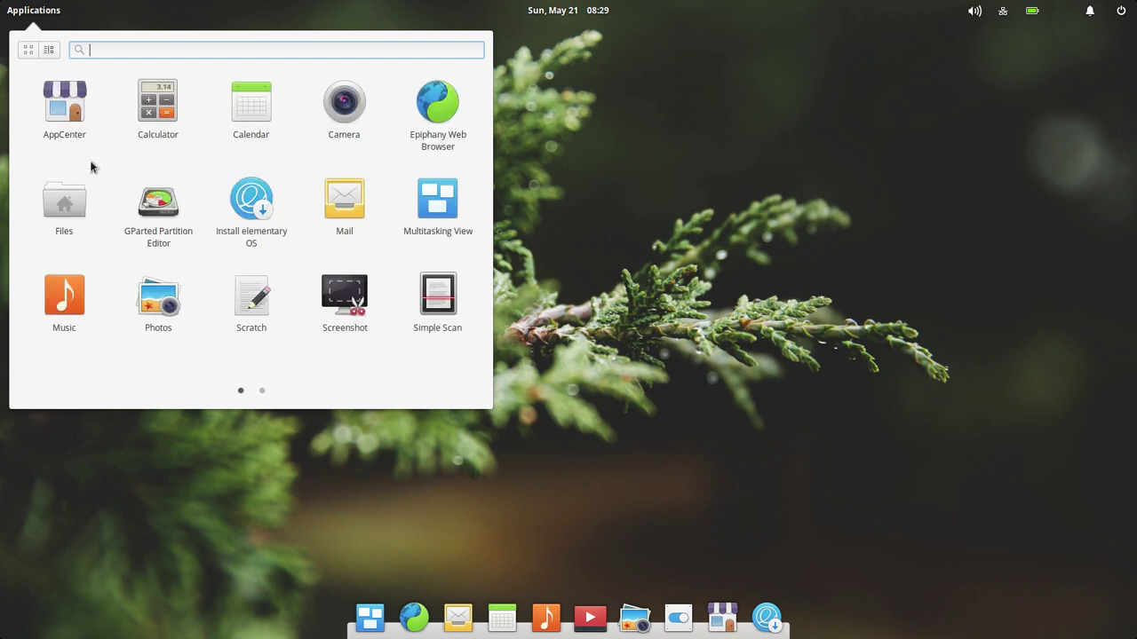
pyautogui.click(705, 253)
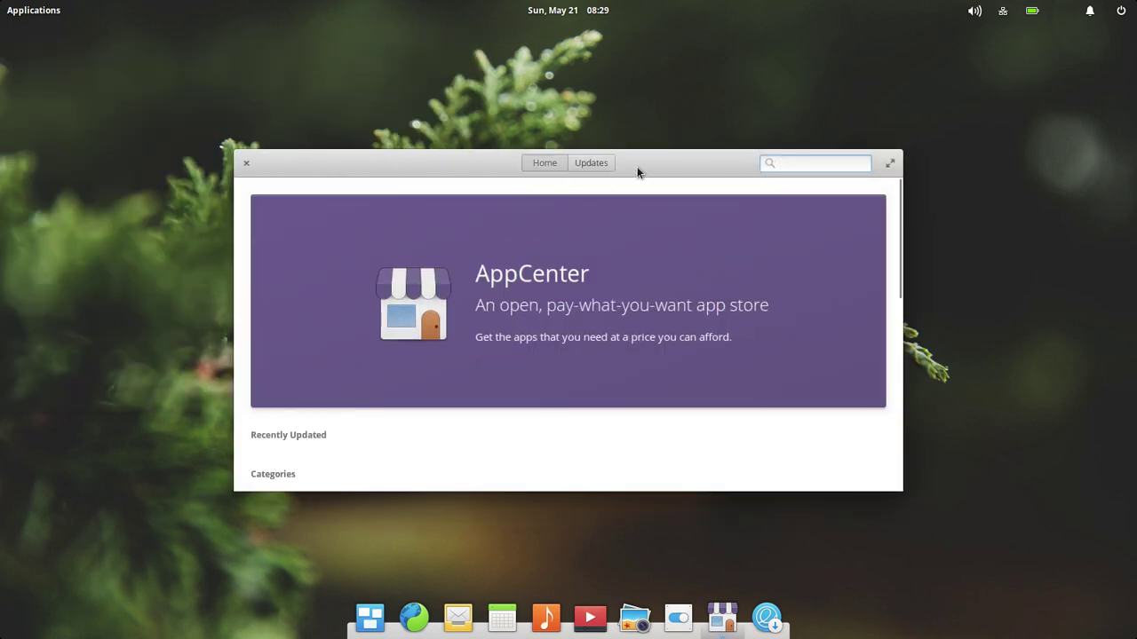
pyautogui.click(597, 165)
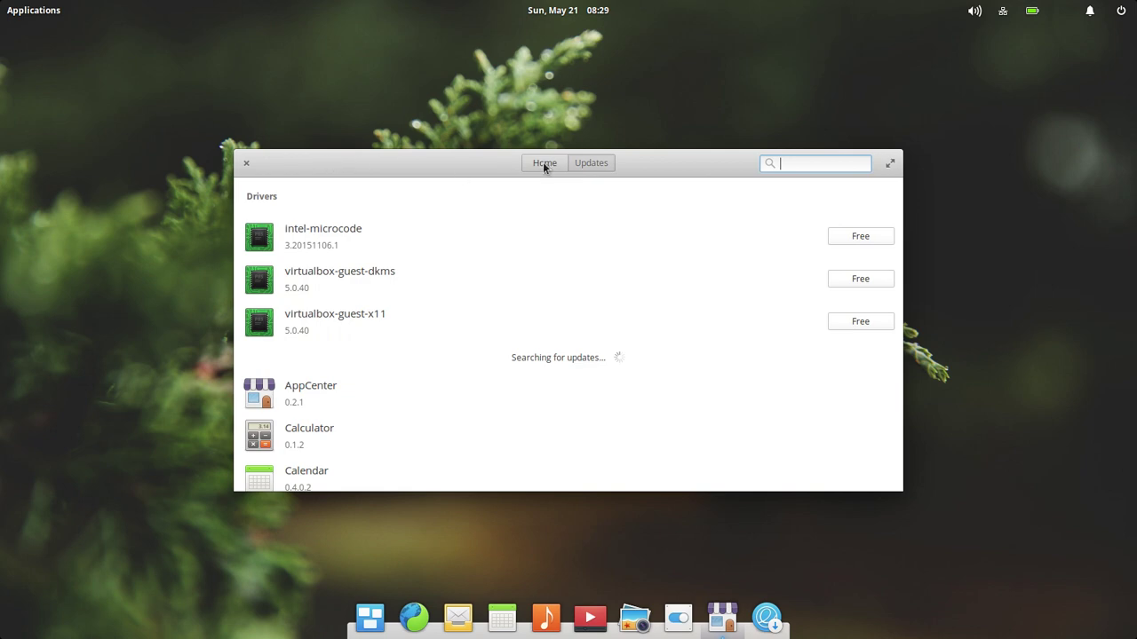
pyautogui.click(544, 165)
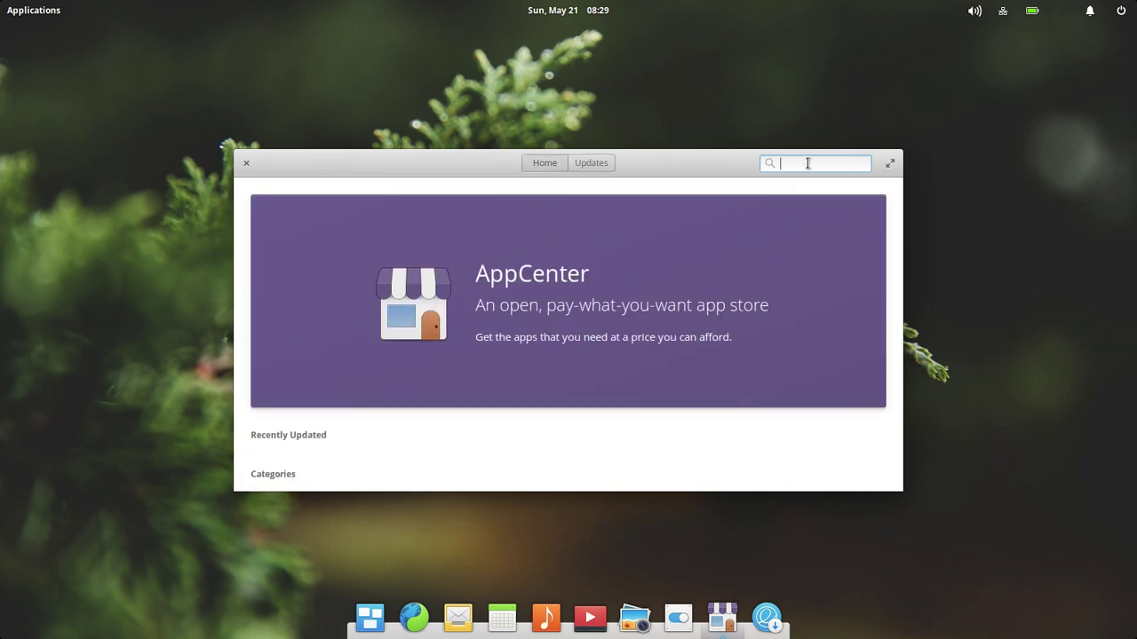
pyautogui.write('virt')
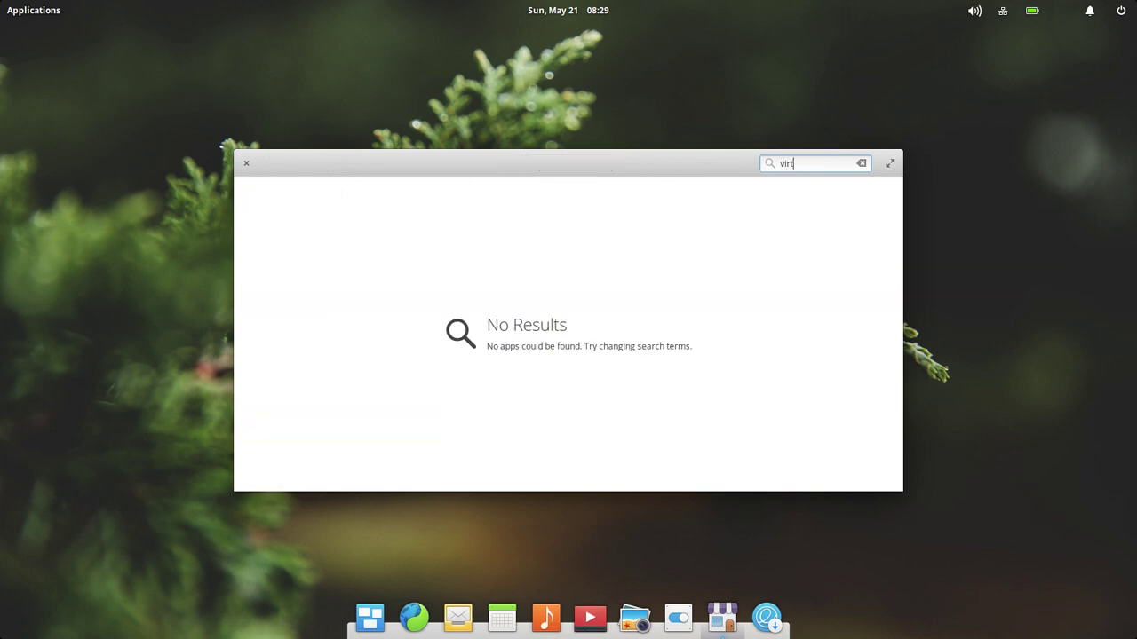
pyautogui.press('BackSpace')
pyautogui.press('BackSpace')
pyautogui.press('BackSpace')
pyautogui.write('uget')
pyautogui.press('BackSpace')
pyautogui.press('BackSpace')
pyautogui.press('BackSpace')
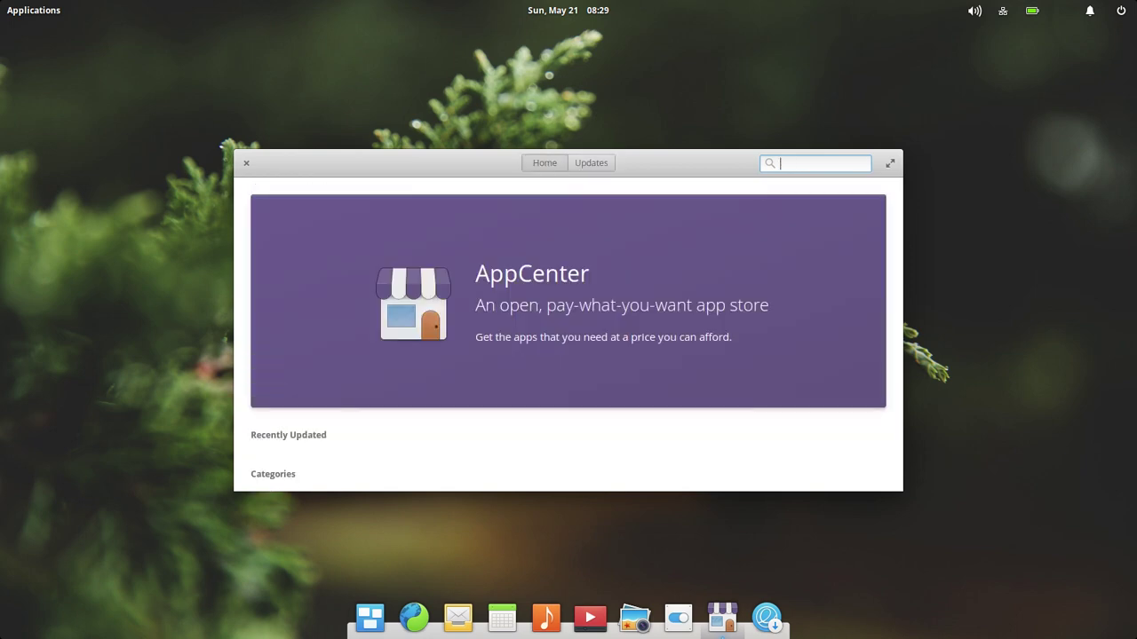
pyautogui.write('gnome')
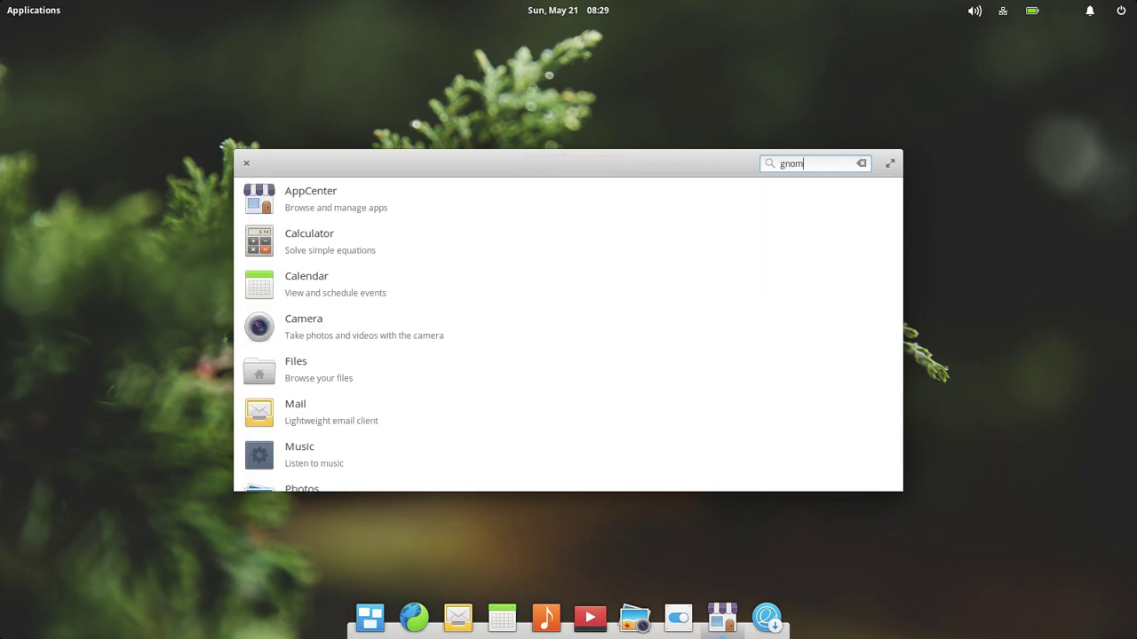
pyautogui.press('BackSpace')
pyautogui.press('BackSpace')
pyautogui.press('BackSpace')
pyautogui.press('BackSpace')
pyautogui.press('BackSpace')
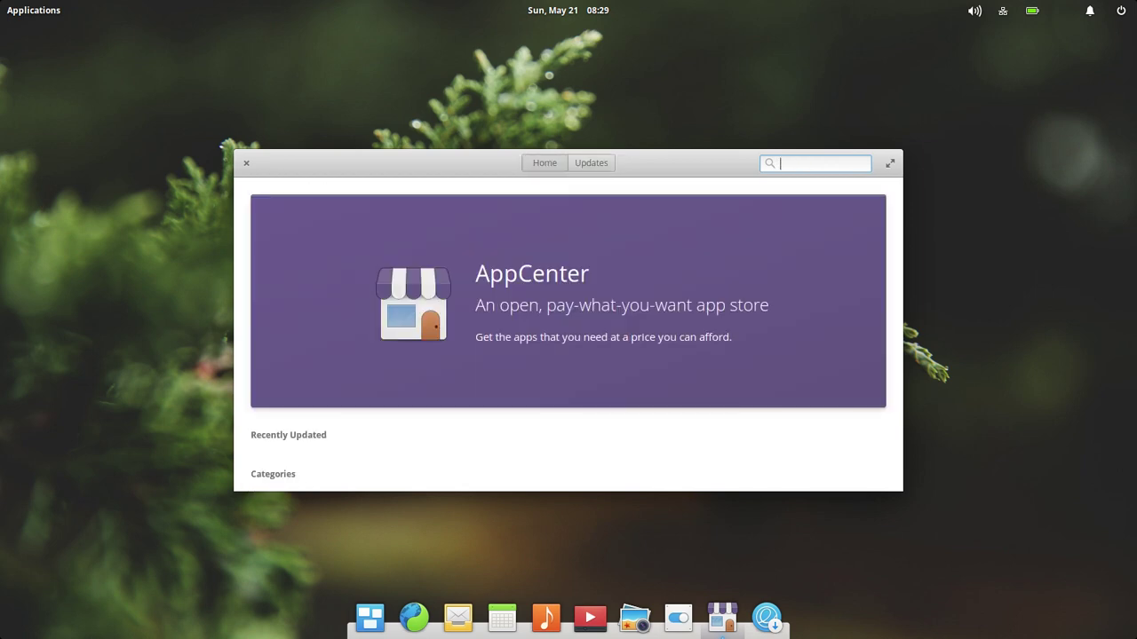
pyautogui.write('abc')
pyautogui.press('BackSpace')
pyautogui.press('BackSpace')
pyautogui.press('BackSpace')
# Step: Close AppCenter and launch Terminal from the second Applications page
pyautogui.click(246, 163)
pyautogui.click(37, 11)
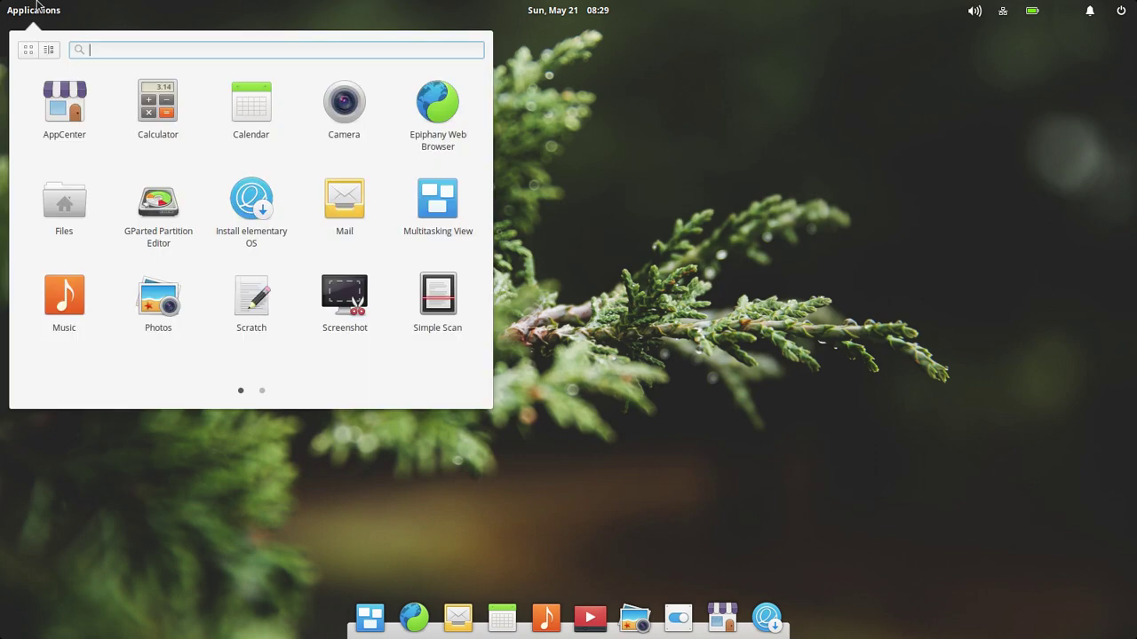
pyautogui.click(262, 392)
pyautogui.click(173, 140)
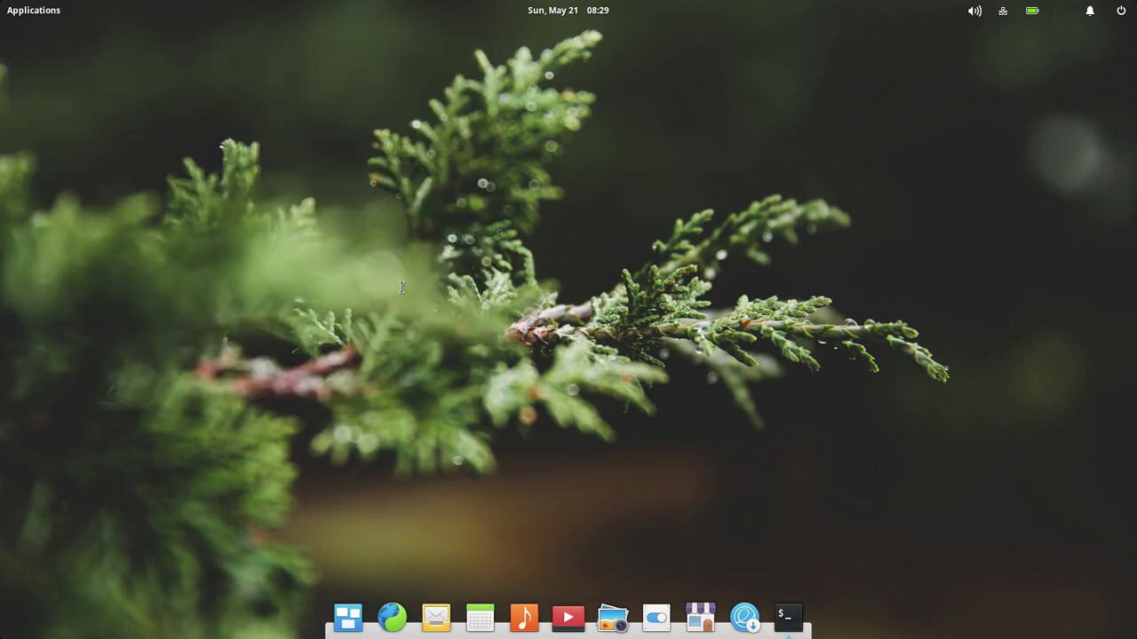
# Step: Run 'sudo apt search virtulbox' in Terminal, fixing typos along the way
pyautogui.write('sod')
pyautogui.press('BackSpace')
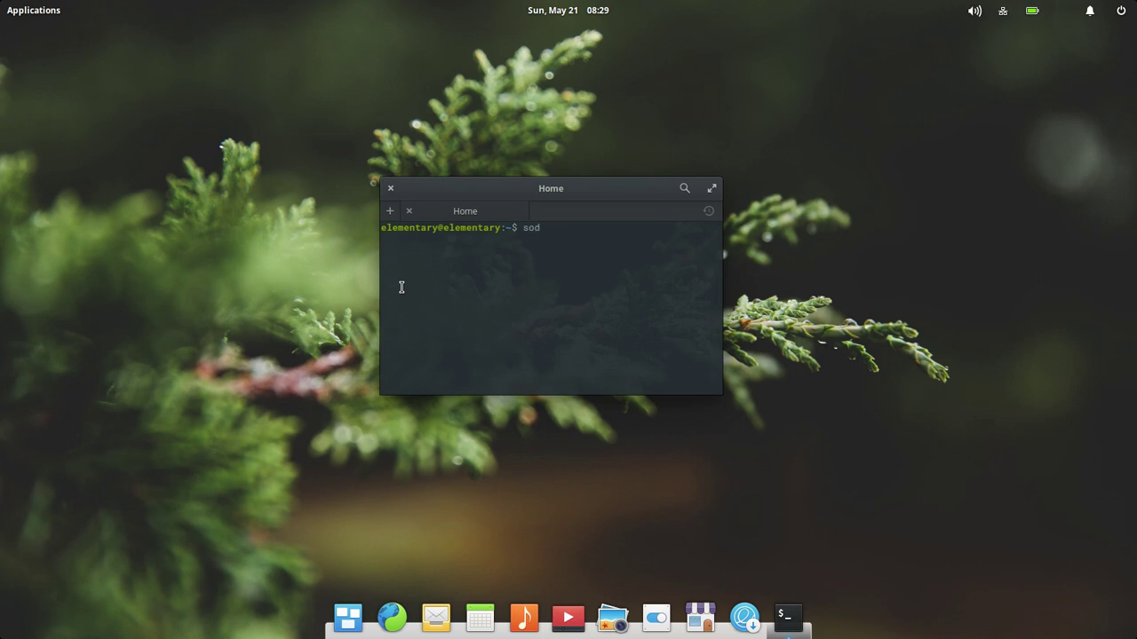
pyautogui.write('o')
pyautogui.press('BackSpace')
pyautogui.press('BackSpace')
pyautogui.press('BackSpace')
pyautogui.write('uso')
pyautogui.press('BackSpace')
pyautogui.press('BackSpace')
pyautogui.write('do apt search virtulbox')
pyautogui.press('Return')
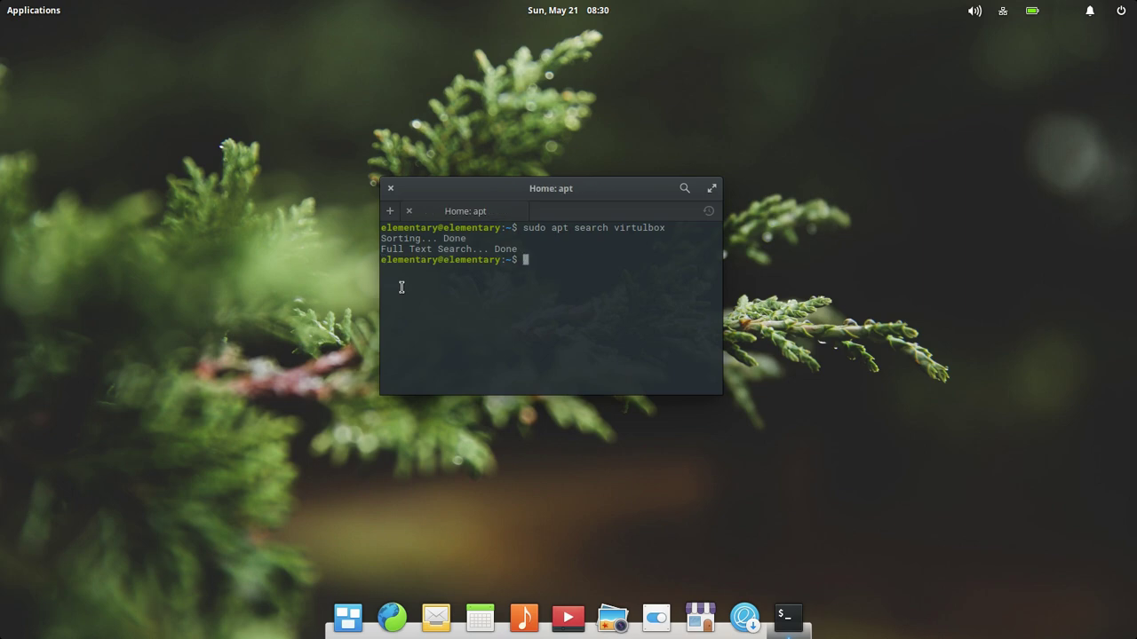
# Step: Correct the query to 'sudo apt search virtualbox', rerun it and scroll the results
pyautogui.press('Up')
pyautogui.press('BackSpace')
pyautogui.press('BackSpace')
pyautogui.press('BackSpace')
pyautogui.press('BackSpace')
pyautogui.press('BackSpace')
pyautogui.write('ua')
pyautogui.write('lbox')
pyautogui.press('Return')
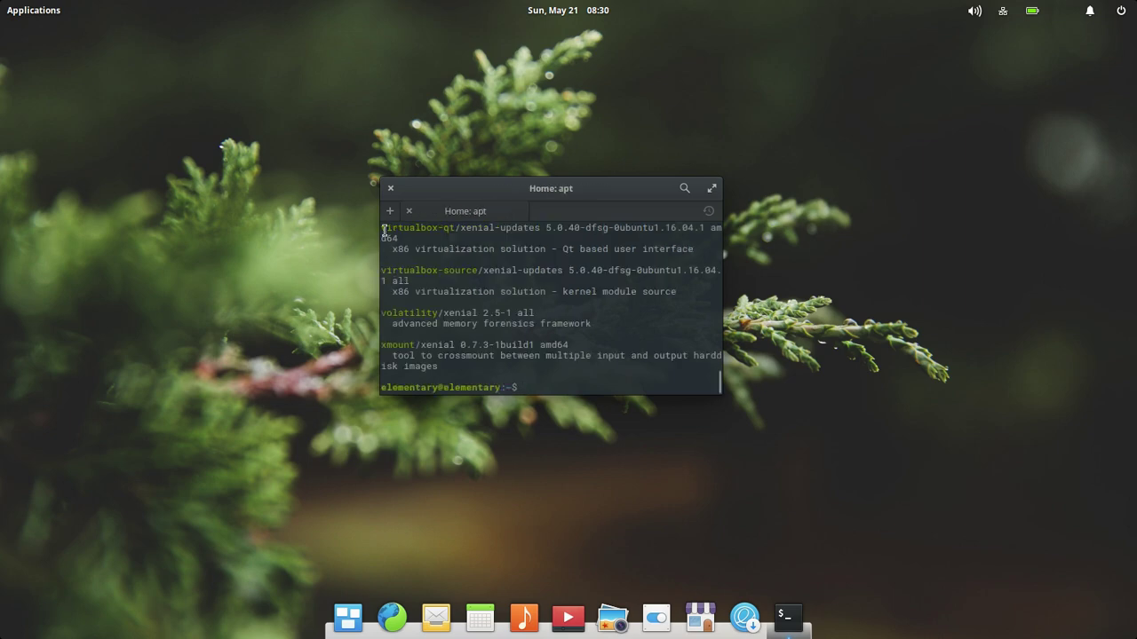
pyautogui.moveTo(384, 230); pyautogui.dragTo(534, 229)
pyautogui.scroll(1, 528, 277)
pyautogui.scroll(1, 515, 297)
pyautogui.scroll(2, 514, 305)
pyautogui.moveTo(402, 302); pyautogui.dragTo(408, 309)
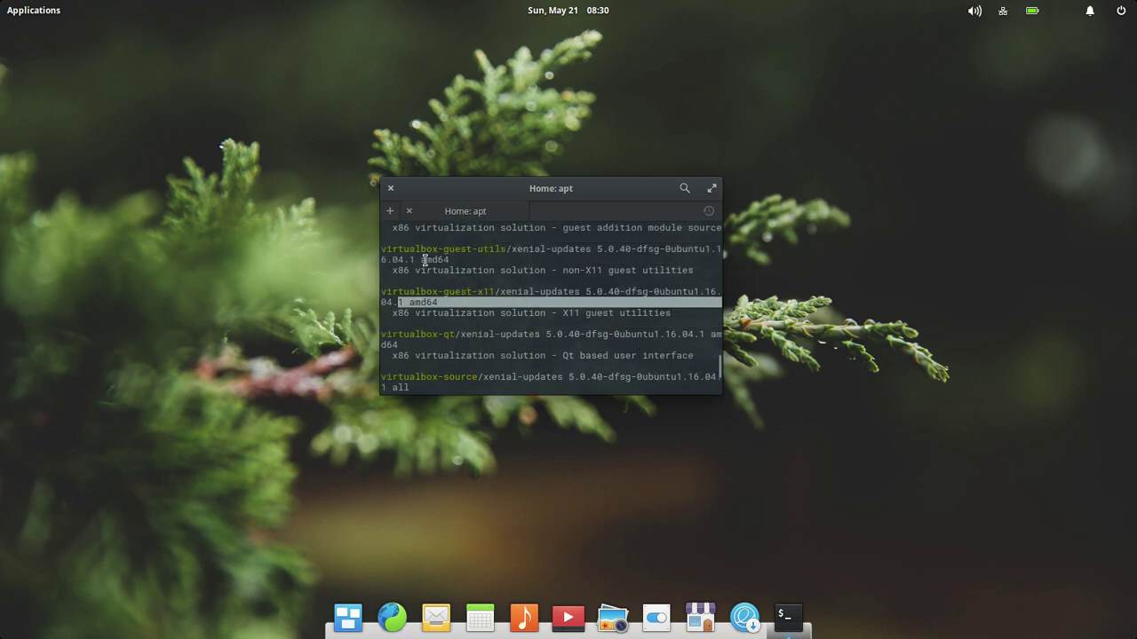
# Step: Reopen AppCenter's Updates and try store searches trimmed from 'virtualb' down to 'vi', then clear
pyautogui.click(701, 615)
pyautogui.click(591, 164)
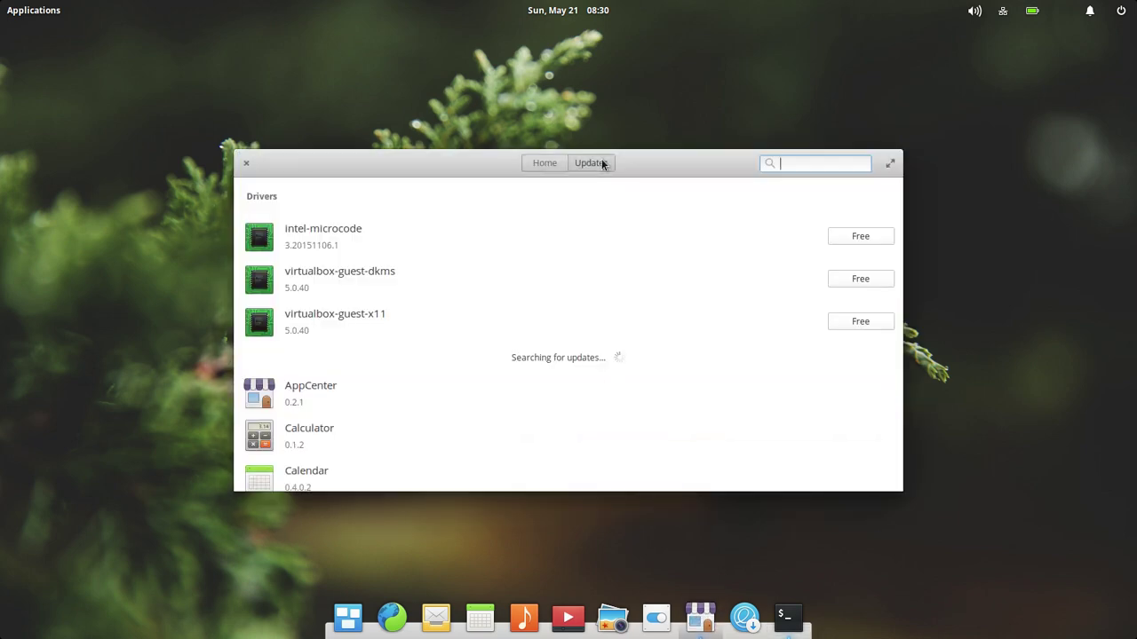
pyautogui.click(815, 161)
pyautogui.write('virtualb')
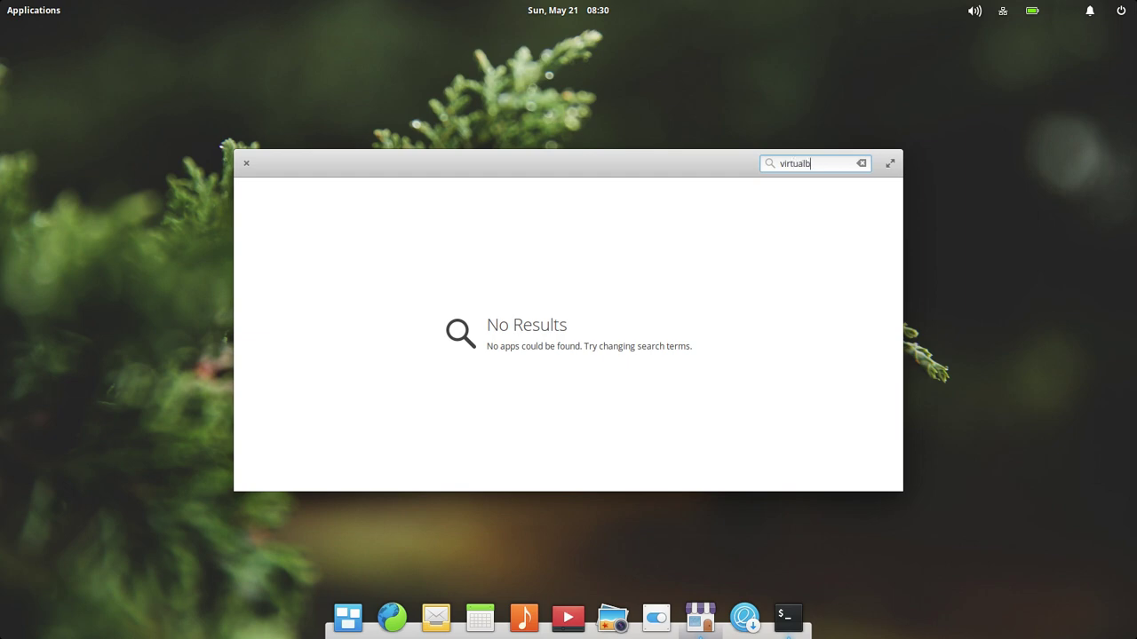
pyautogui.write('ox')
pyautogui.press('BackSpace')
pyautogui.press('BackSpace')
pyautogui.press('BackSpace')
pyautogui.press('BackSpace')
pyautogui.press('BackSpace')
pyautogui.press('BackSpace')
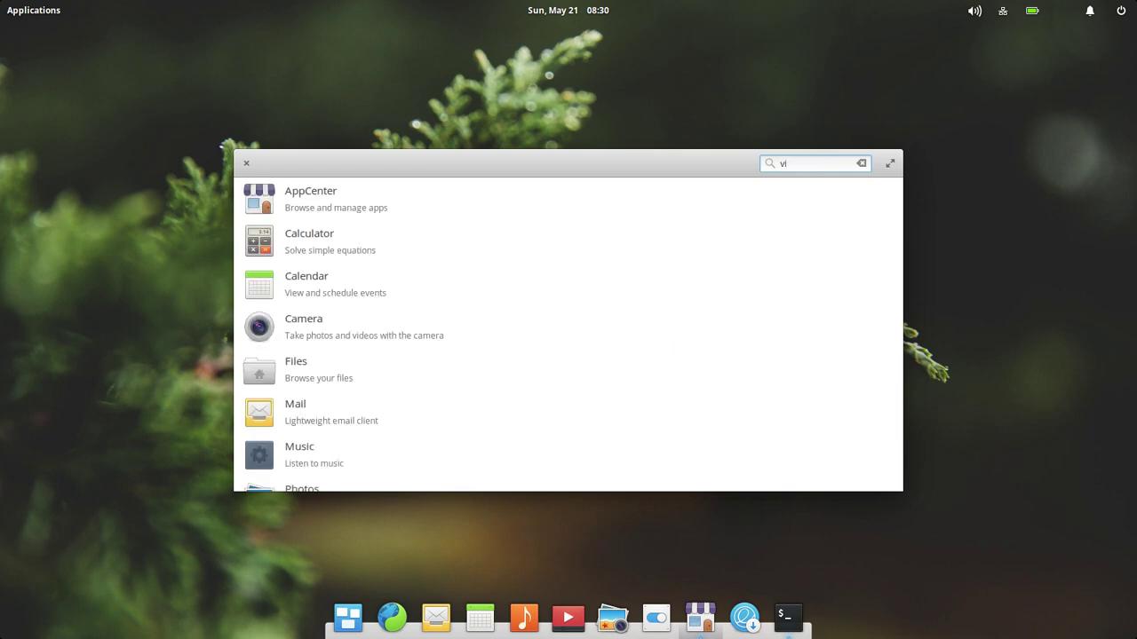
pyautogui.press('BackSpace')
pyautogui.press('BackSpace')
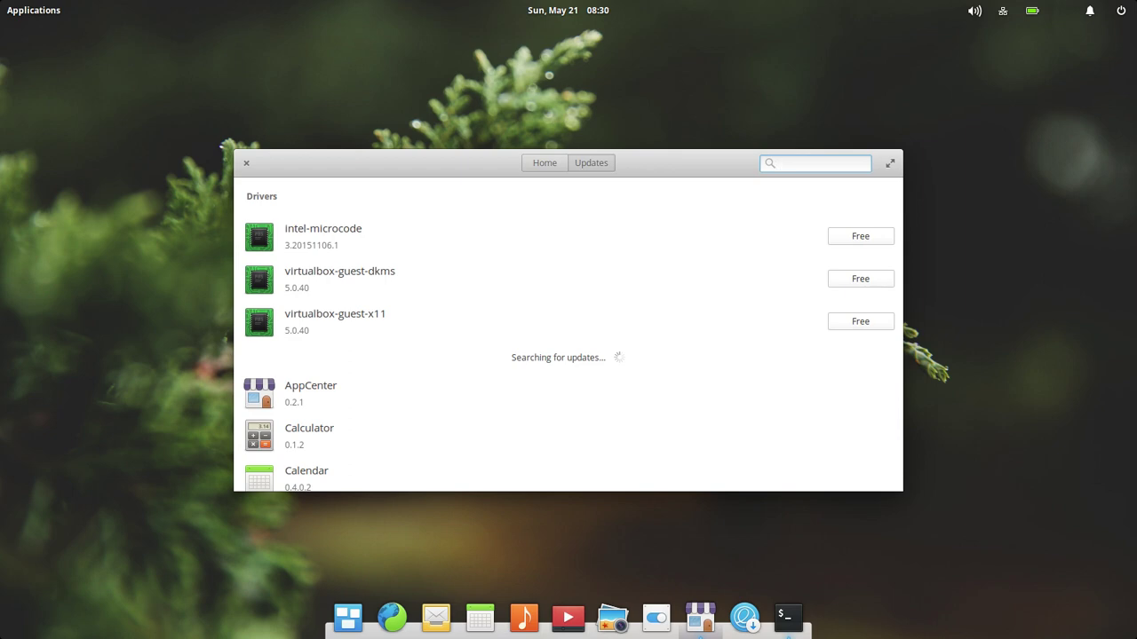
pyautogui.write('vi')
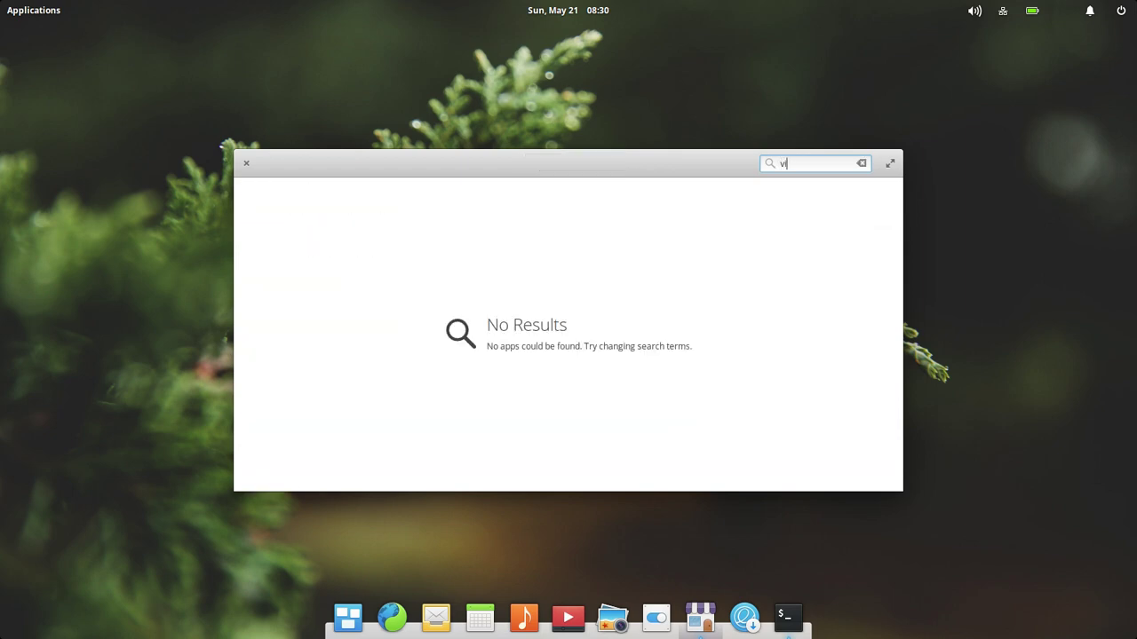
pyautogui.press('BackSpace')
pyautogui.press('BackSpace')
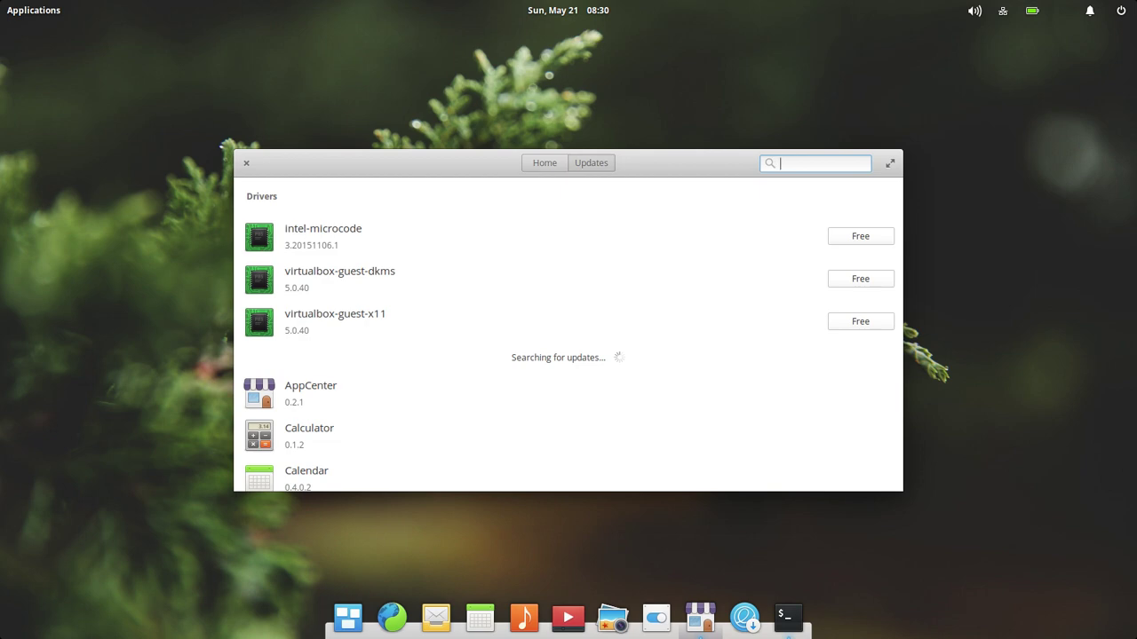
# Step: Search the store for 'uget', retyping it after clearing, and get no results
pyautogui.write('uget')
pyautogui.press('BackSpace')
pyautogui.press('BackSpace')
pyautogui.press('BackSpace')
pyautogui.press('BackSpace')
pyautogui.write('uget')
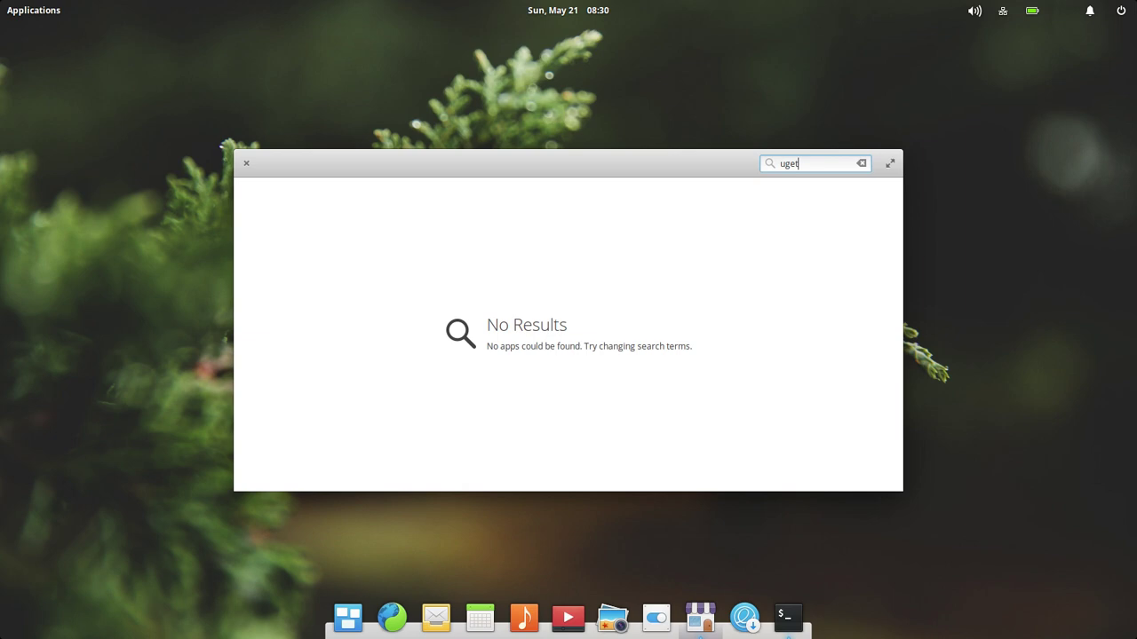
# Step: Close AppCenter and run 'sudo apt search uget' in the Terminal
pyautogui.click(246, 166)
pyautogui.scroll(-2, 574, 332)
pyautogui.scroll(-2, 577, 337)
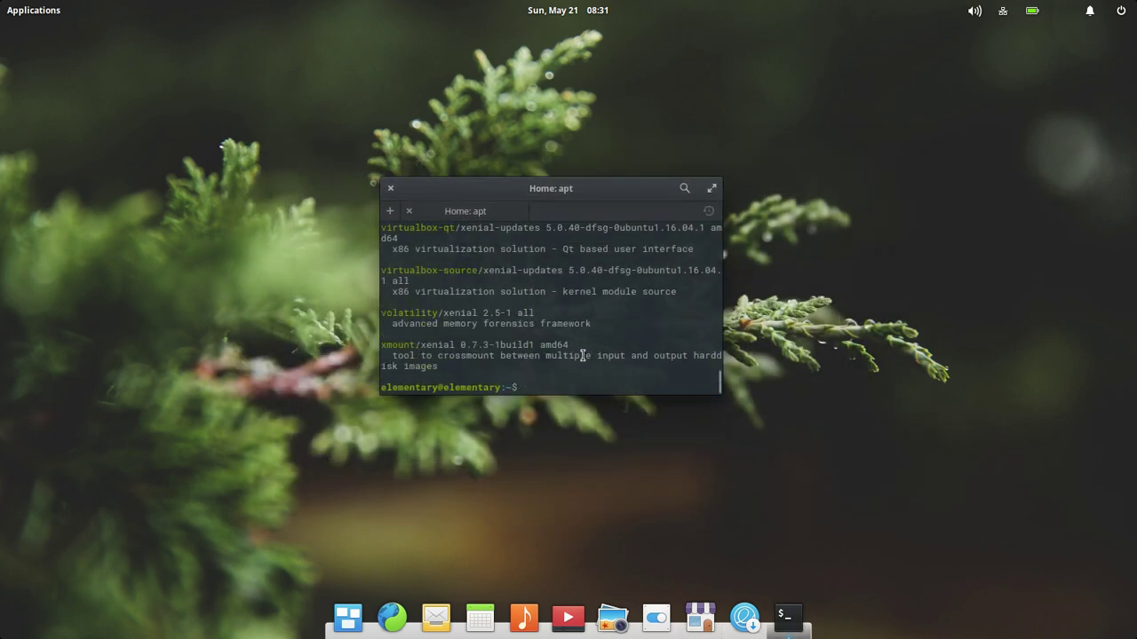
pyautogui.write('sudo ')
pyautogui.write('apt ')
pyautogui.write('search uget')
pyautogui.press('Return')
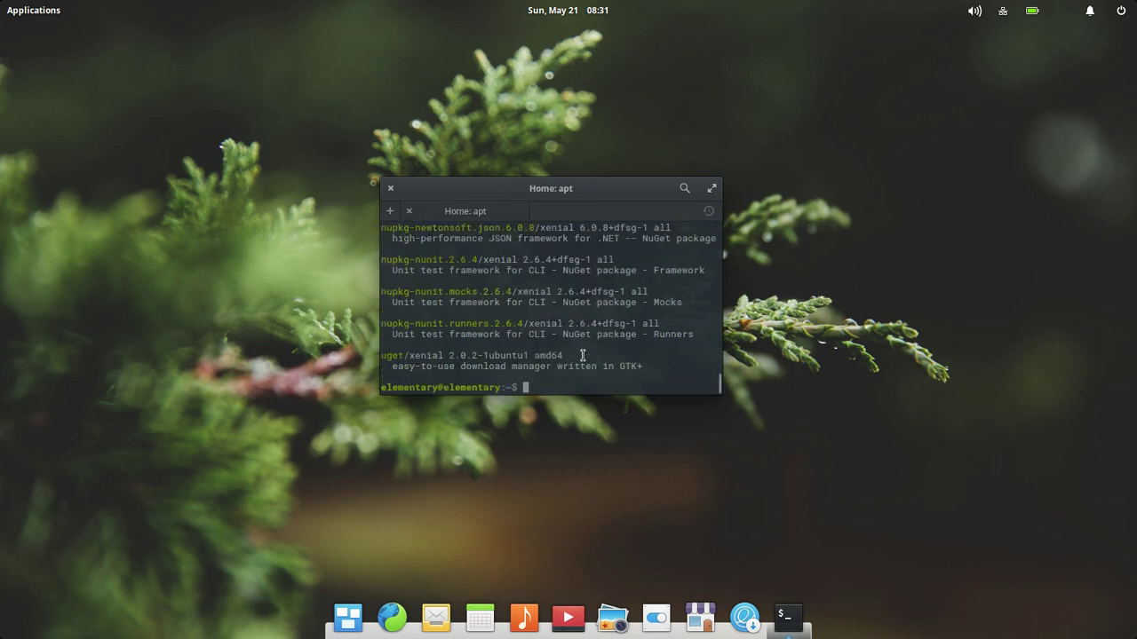
# Step: Close Terminal, scroll AppCenter's Updates list of drivers and apps, then close AppCenter
pyautogui.moveTo(413, 355); pyautogui.dragTo(338, 357)
pyautogui.click(389, 188)
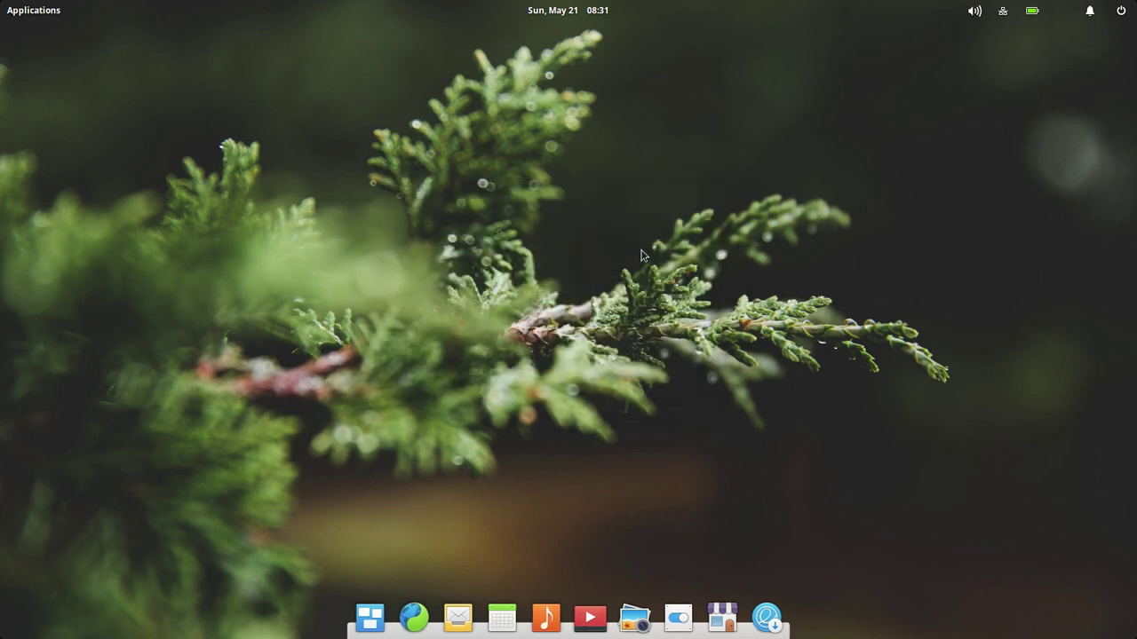
pyautogui.click(723, 619)
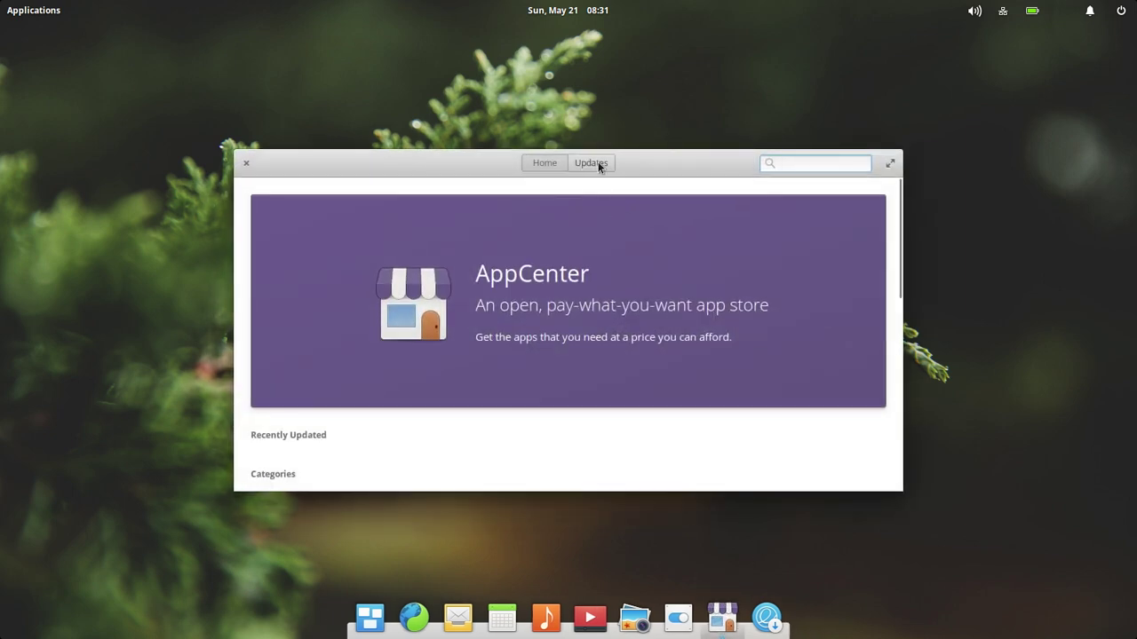
pyautogui.click(591, 164)
pyautogui.scroll(-3, 615, 296)
pyautogui.scroll(-5, 616, 301)
pyautogui.scroll(-2, 616, 302)
pyautogui.scroll(4, 616, 302)
pyautogui.scroll(5, 617, 302)
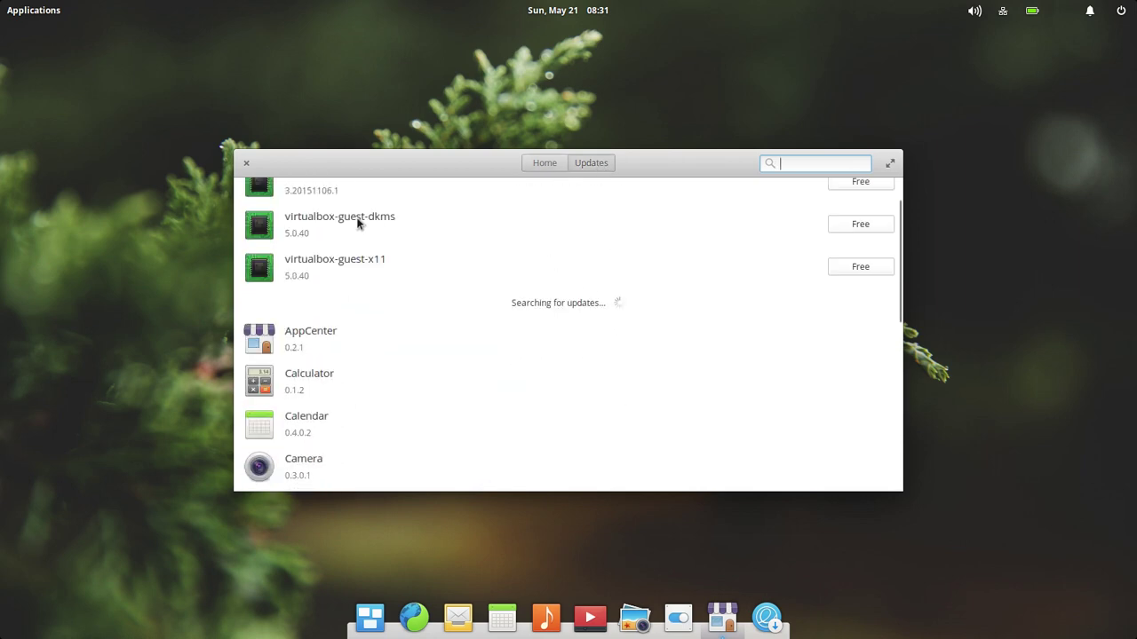
pyautogui.click(247, 163)
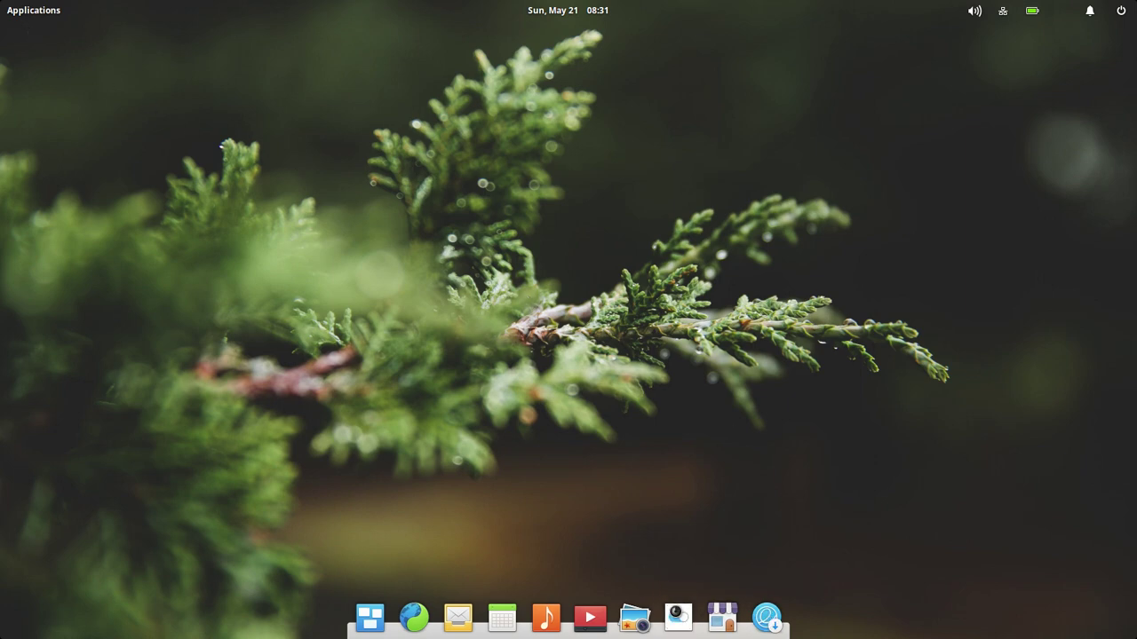
# Step: Launch System Settings and Calendar from the dock and survey all windows in Multitasking View
pyautogui.click(678, 617)
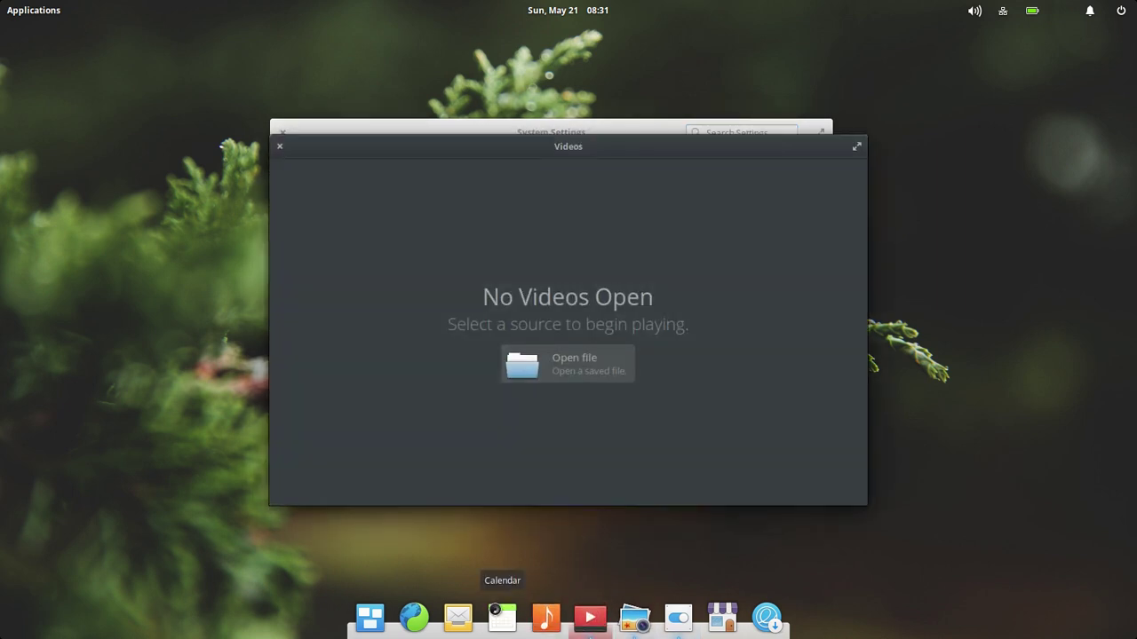
pyautogui.click(502, 616)
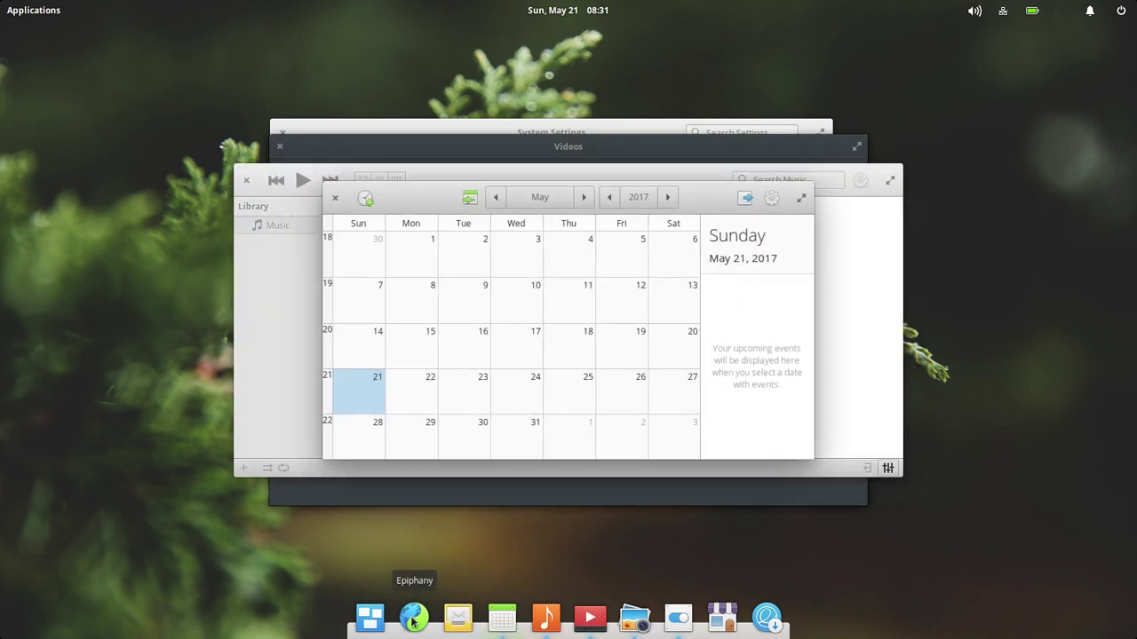
pyautogui.click(369, 617)
pyautogui.moveTo(399, 495); pyautogui.dragTo(646, 383)
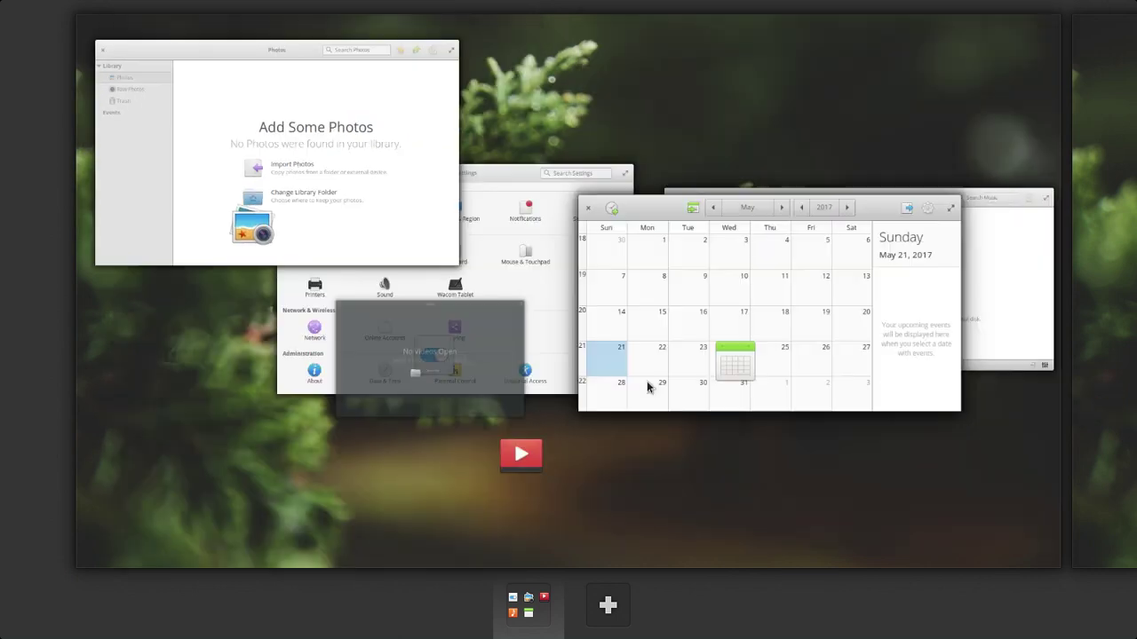
pyautogui.click(646, 387)
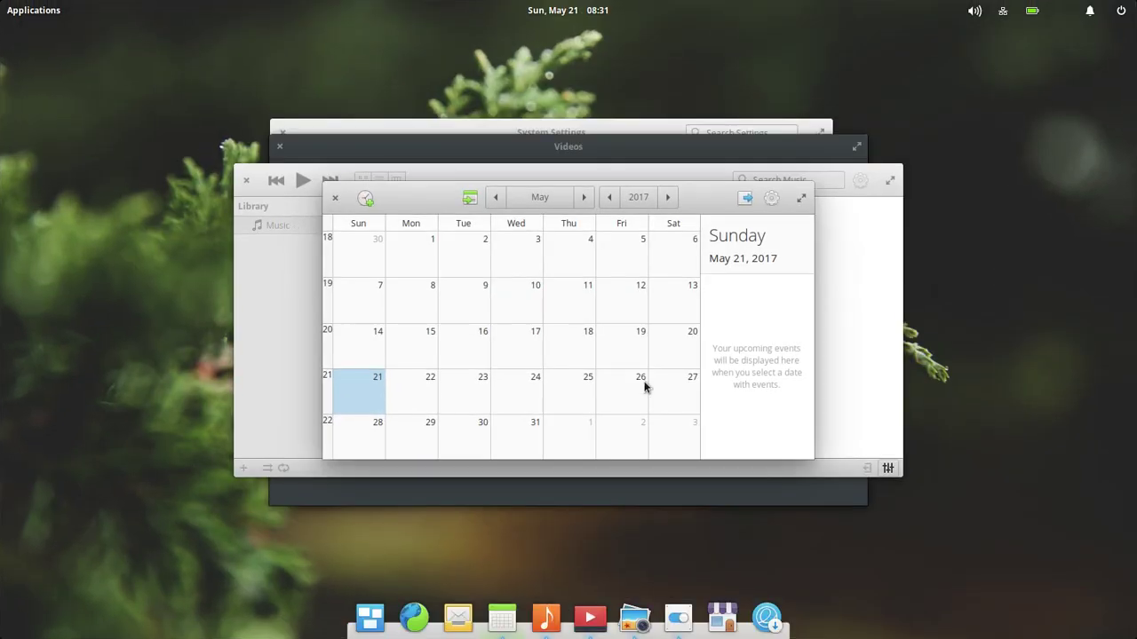
# Step: Close the Calendar, Music and Videos windows
pyautogui.click(336, 198)
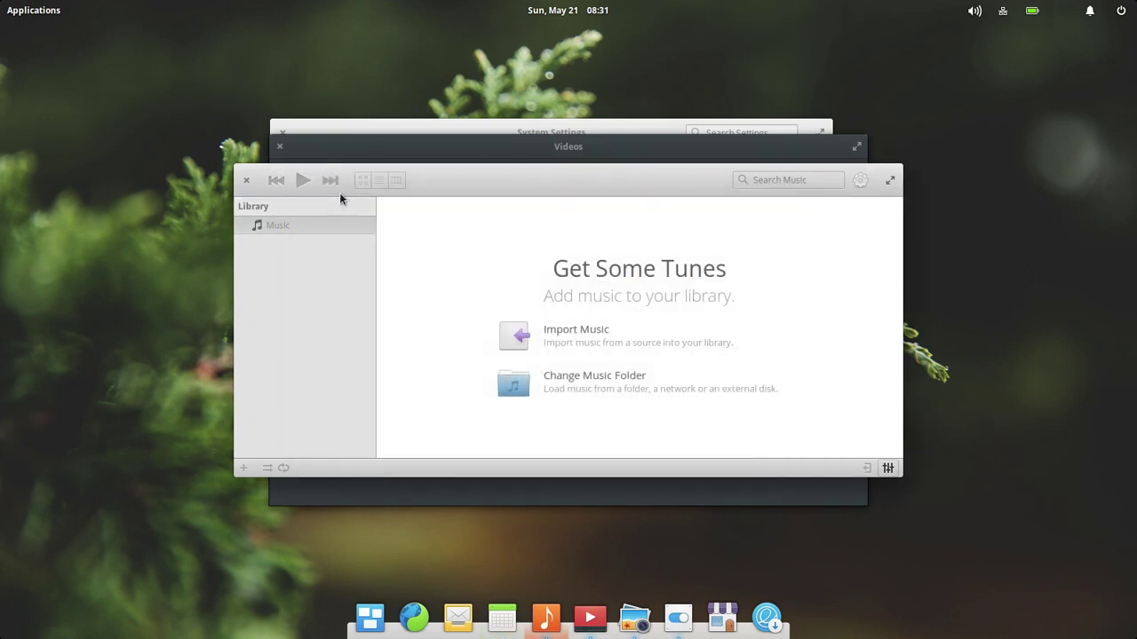
pyautogui.click(246, 180)
pyautogui.click(279, 148)
# Step: Close Photos and glance at the default Applications settings page
pyautogui.click(282, 157)
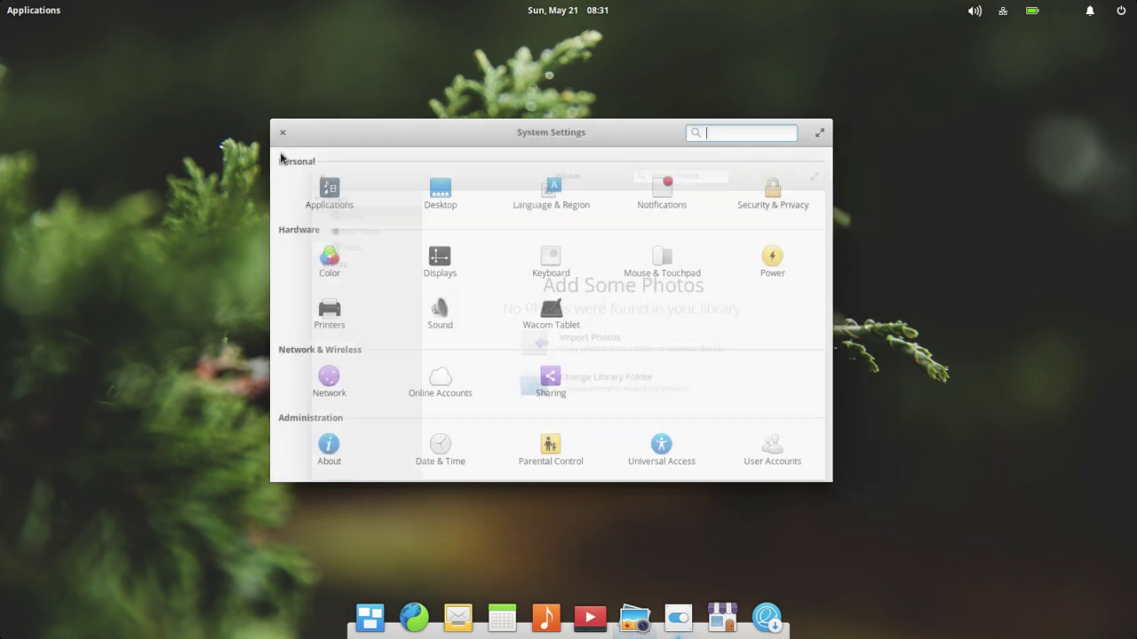
pyautogui.click(328, 196)
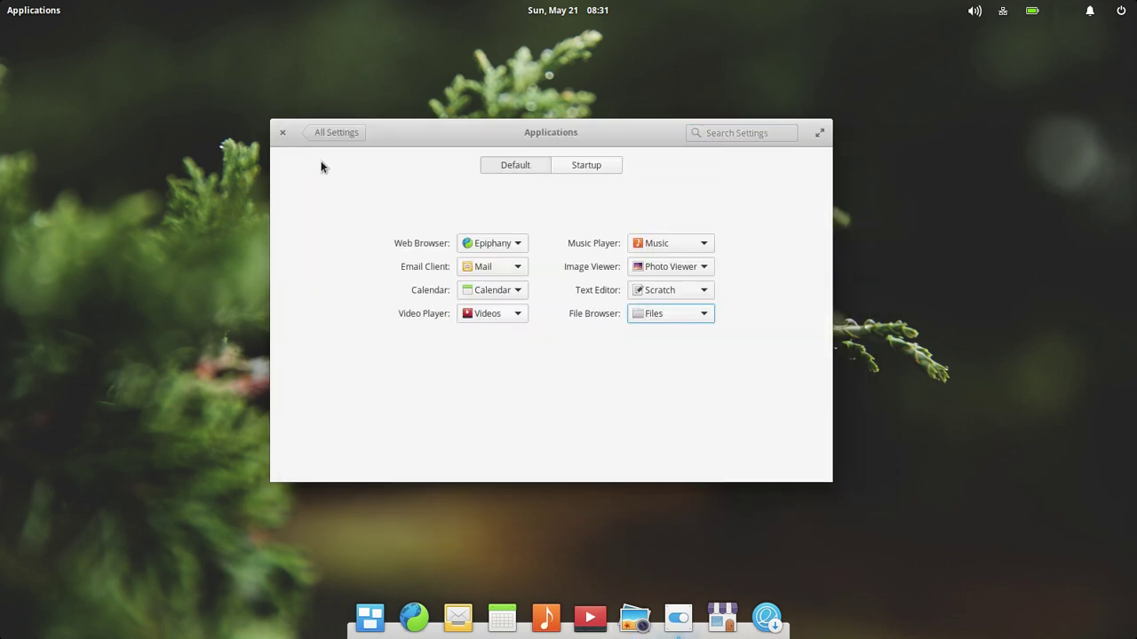
pyautogui.click(325, 133)
# Step: In Desktop wallpaper settings, try the boardwalk image, return to the lake, and move the window up-left
pyautogui.click(444, 203)
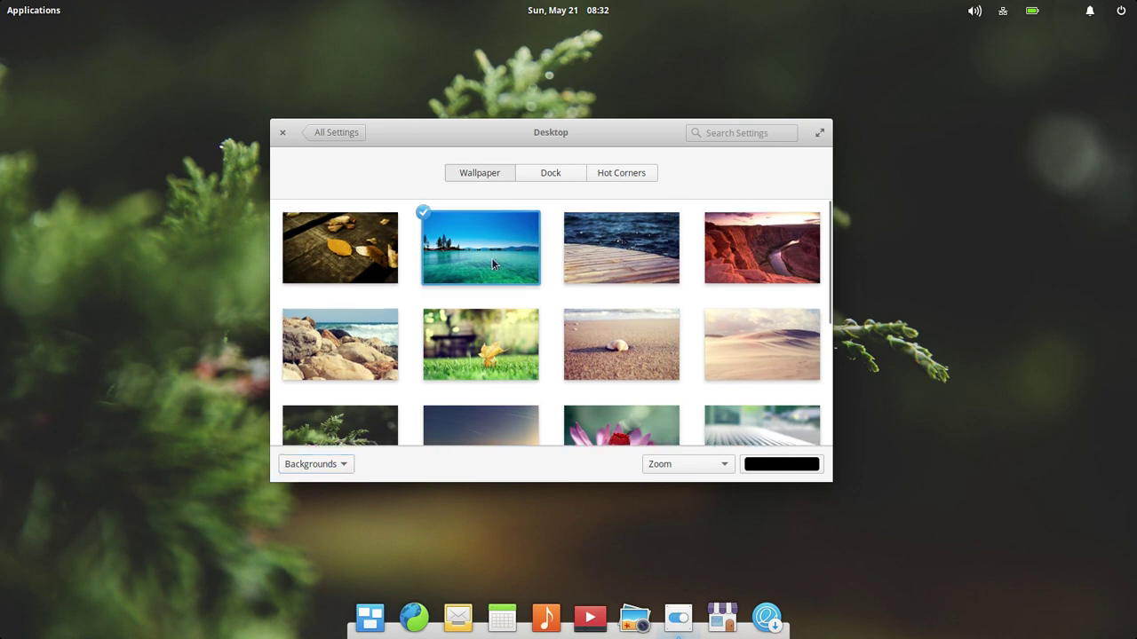
pyautogui.click(617, 253)
pyautogui.click(462, 259)
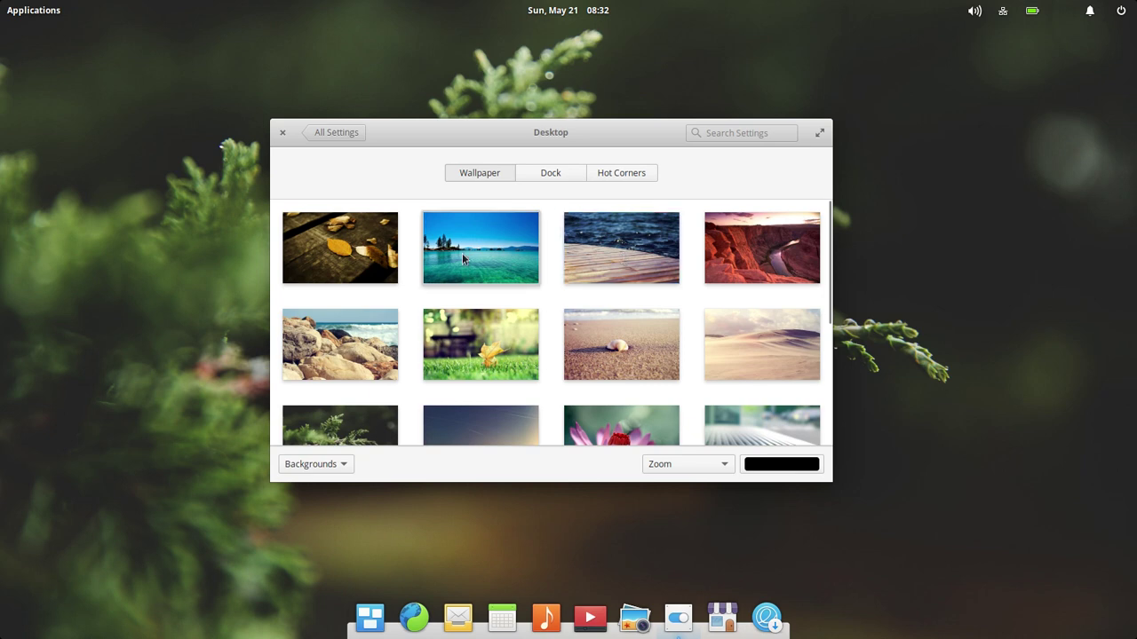
pyautogui.scroll(-5, 777, 260)
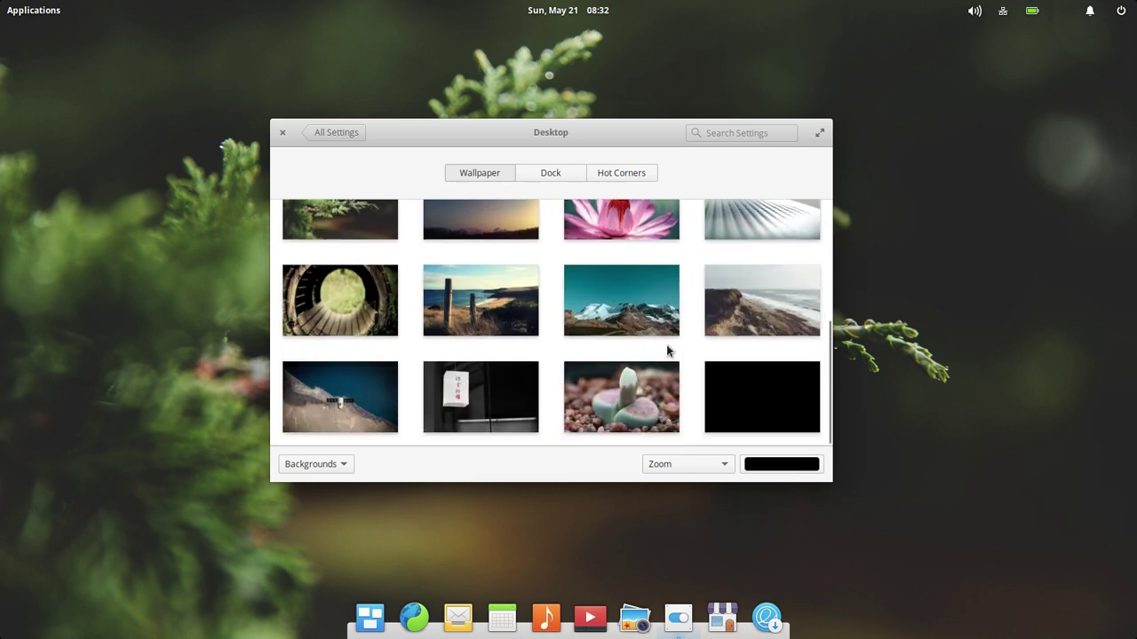
pyautogui.moveTo(604, 138); pyautogui.dragTo(370, 113)
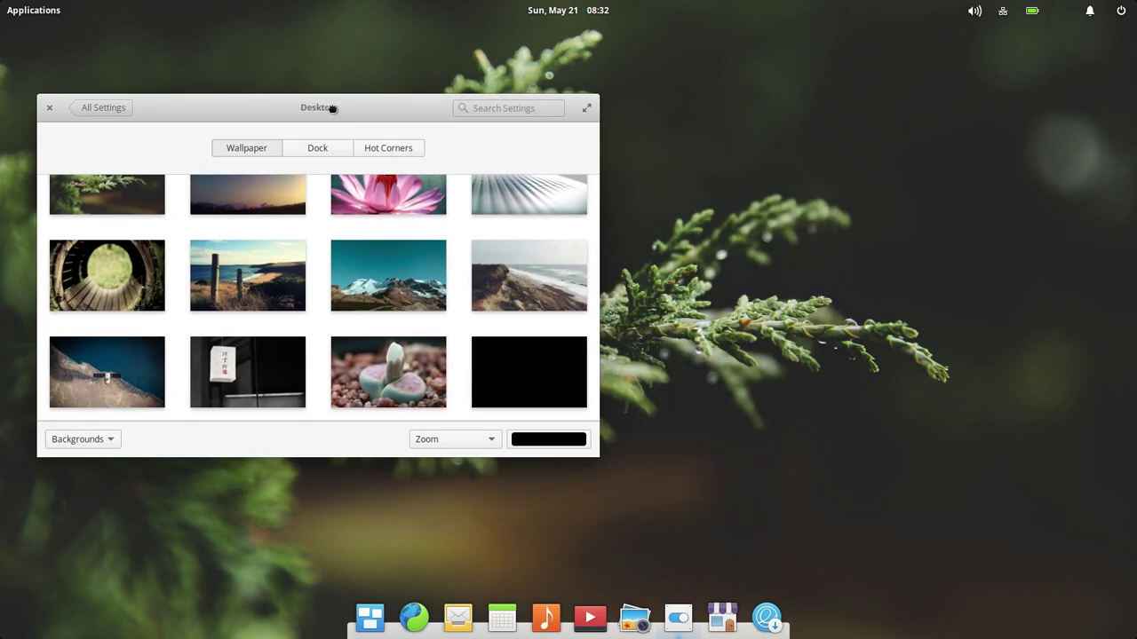
pyautogui.scroll(5, 435, 297)
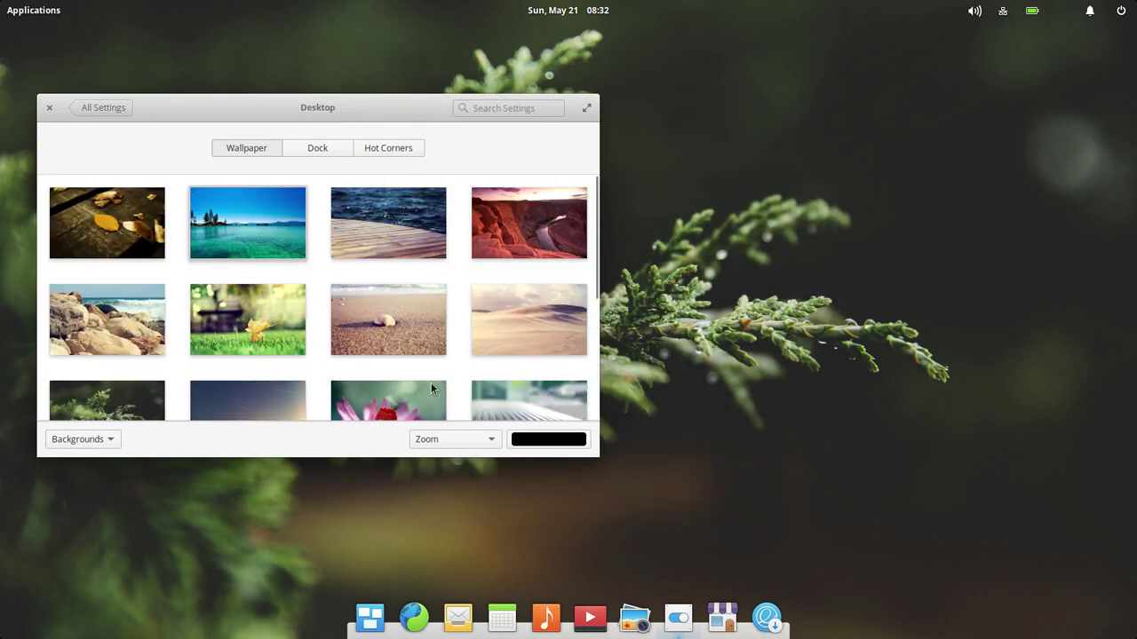
# Step: Try the pink flower, red canyon and black-and-white door wallpapers, ending on the turquoise lake
pyautogui.click(425, 411)
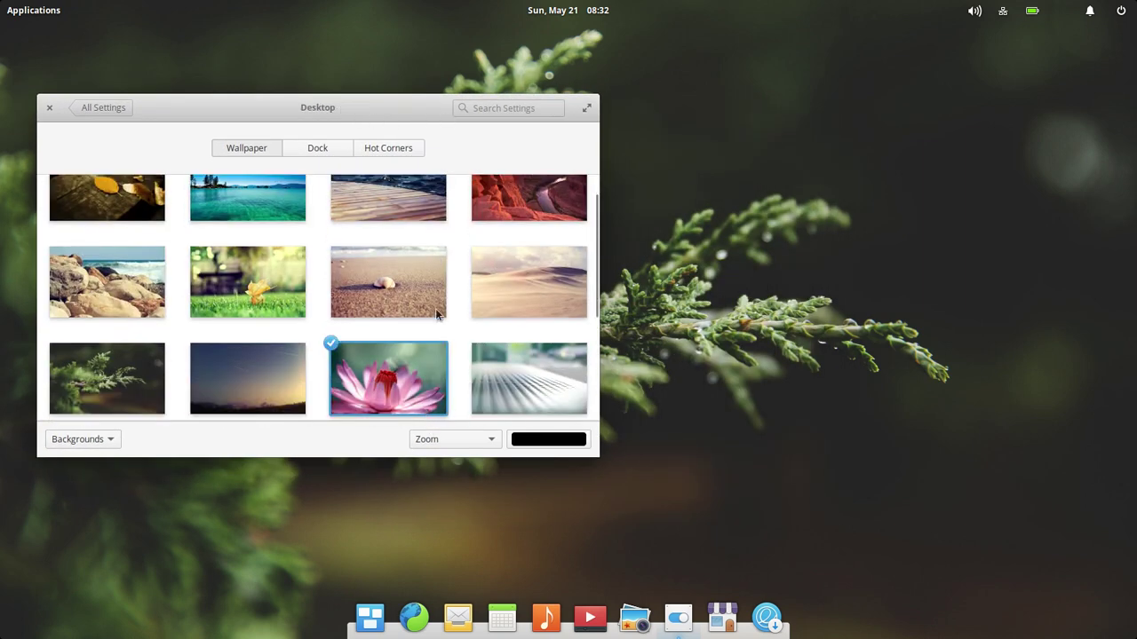
pyautogui.scroll(1, 413, 294)
pyautogui.click(524, 222)
pyautogui.click(413, 238)
pyautogui.scroll(-5, 410, 282)
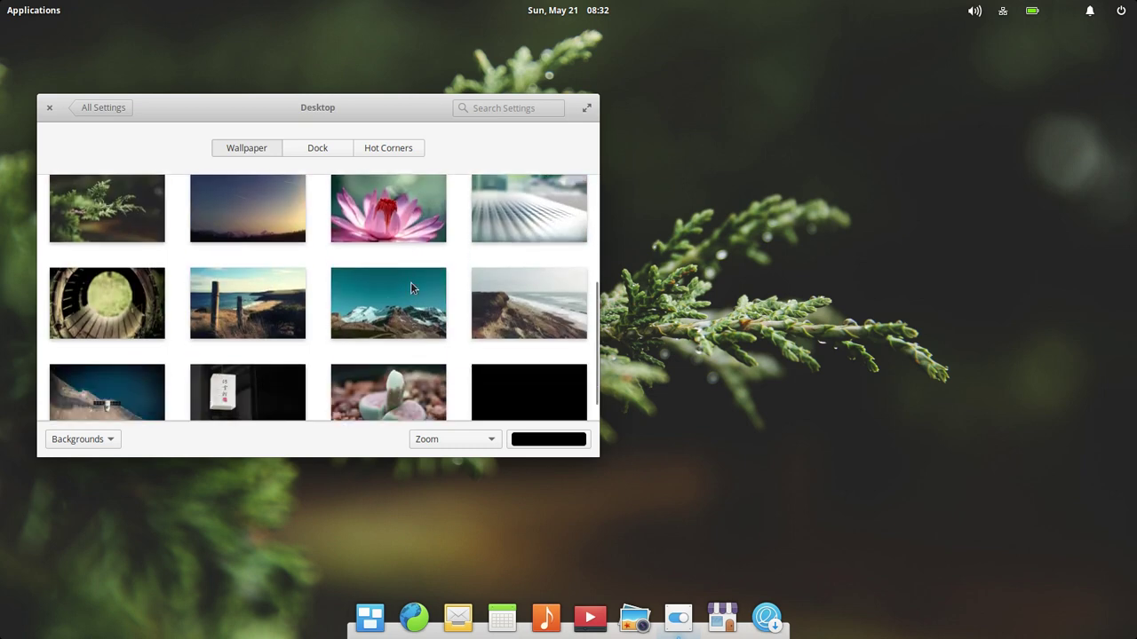
pyautogui.click(252, 391)
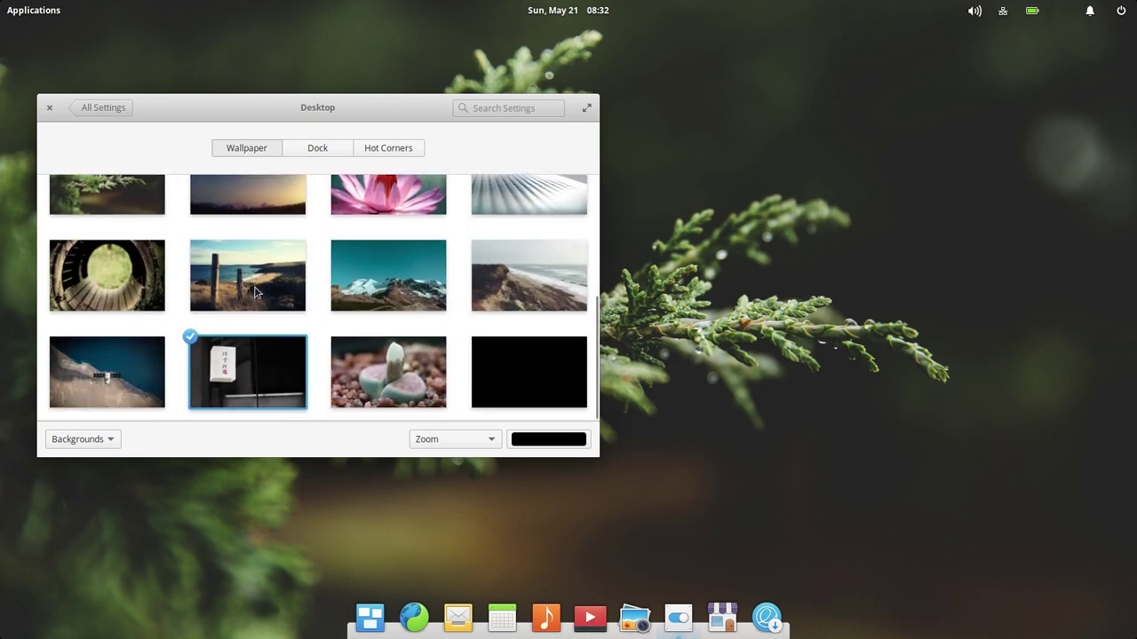
pyautogui.scroll(2, 256, 302)
pyautogui.scroll(3, 254, 280)
pyautogui.click(257, 233)
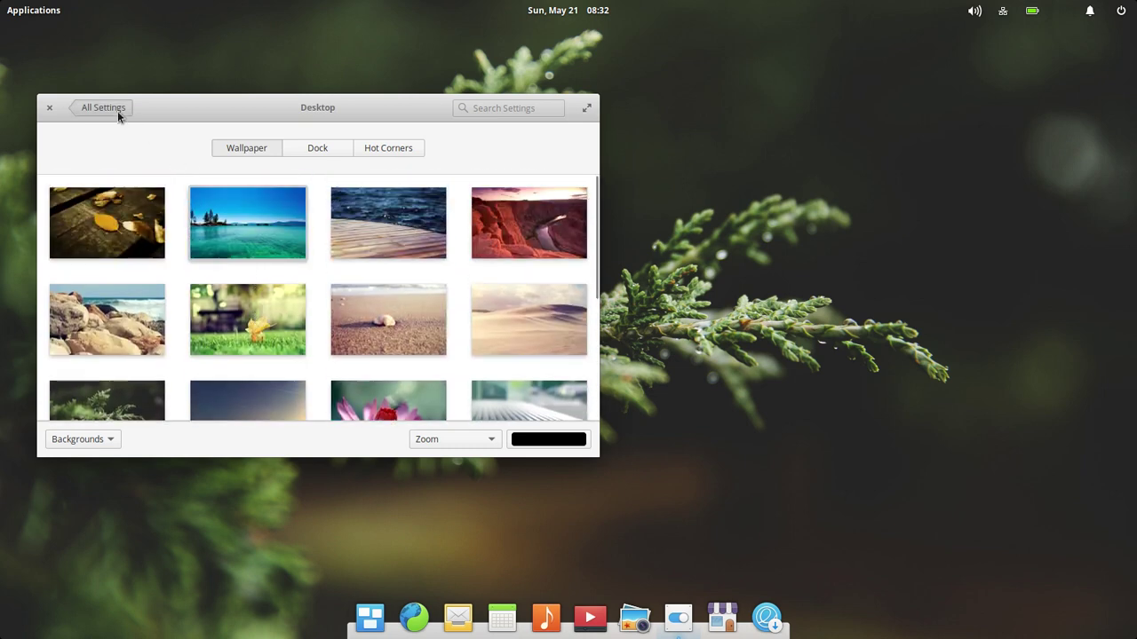
pyautogui.click(119, 114)
# Step: Visit the Mouse & Touchpad, Sound, Power and Date & Time pages, returning to All Settings each time
pyautogui.moveTo(167, 103); pyautogui.dragTo(219, 76)
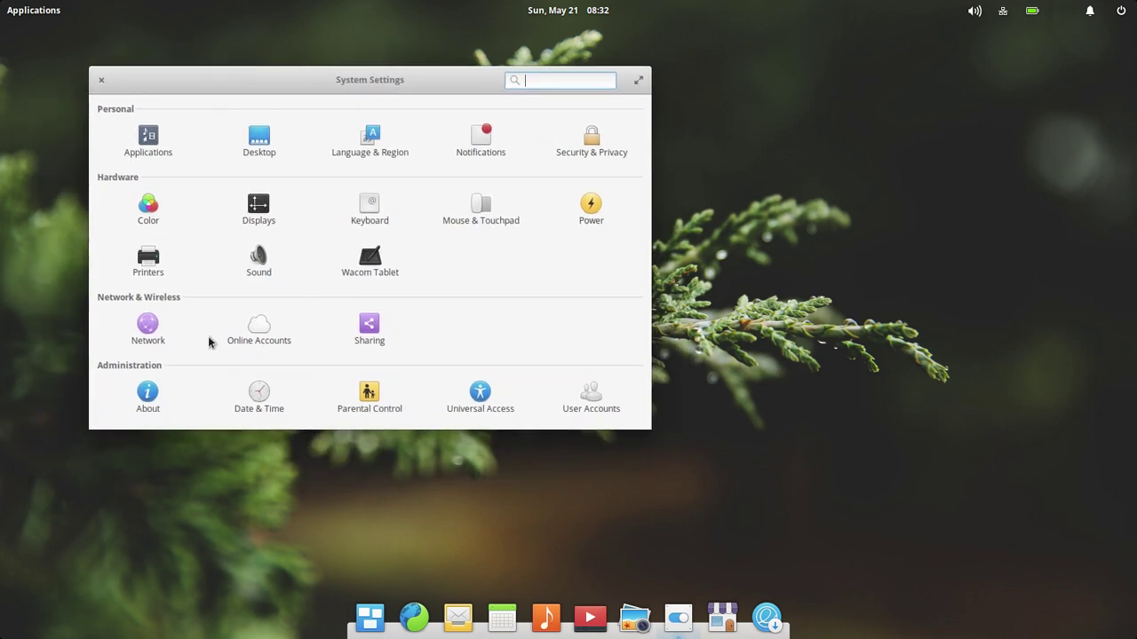
pyautogui.click(465, 210)
pyautogui.click(139, 81)
pyautogui.click(253, 244)
pyautogui.click(150, 81)
pyautogui.click(593, 211)
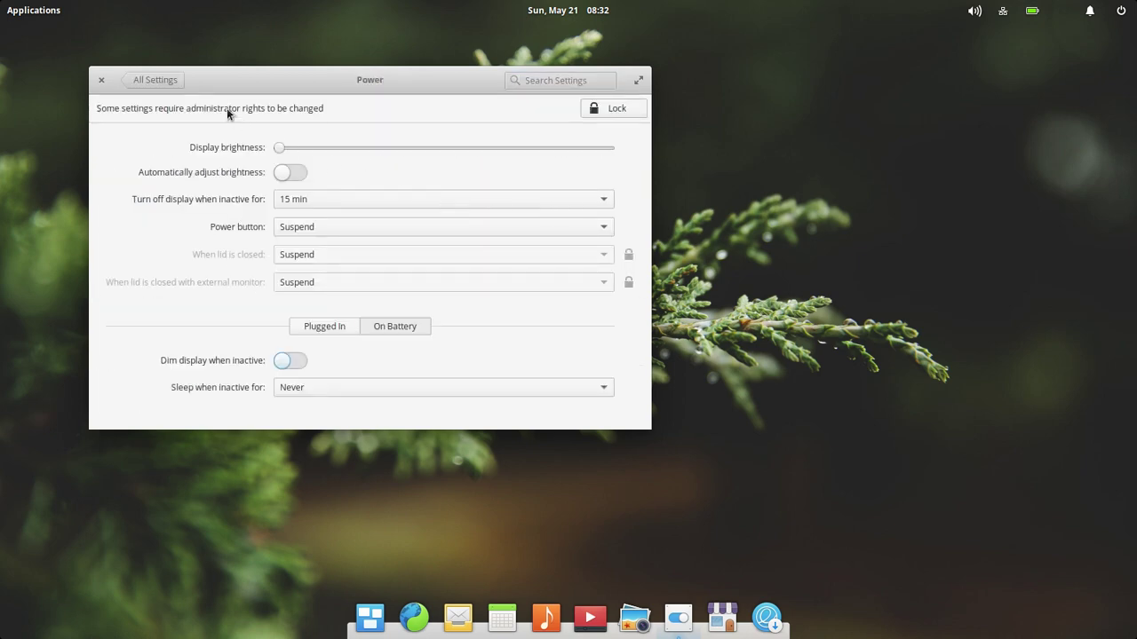
pyautogui.click(169, 81)
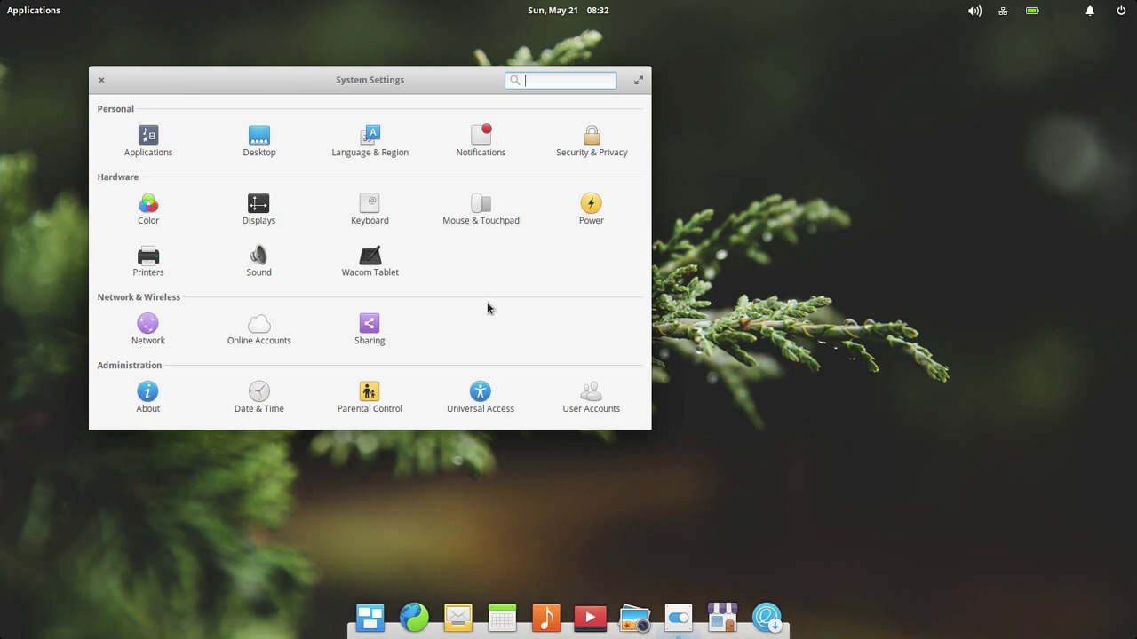
pyautogui.click(265, 399)
pyautogui.click(171, 81)
pyautogui.click(146, 79)
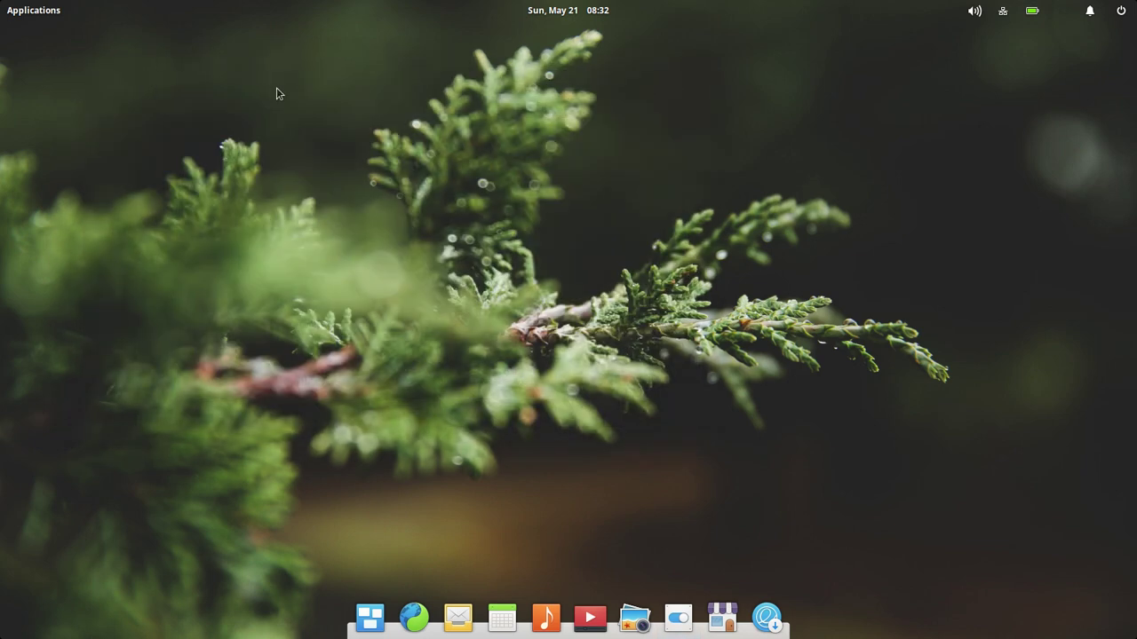
pyautogui.click(43, 13)
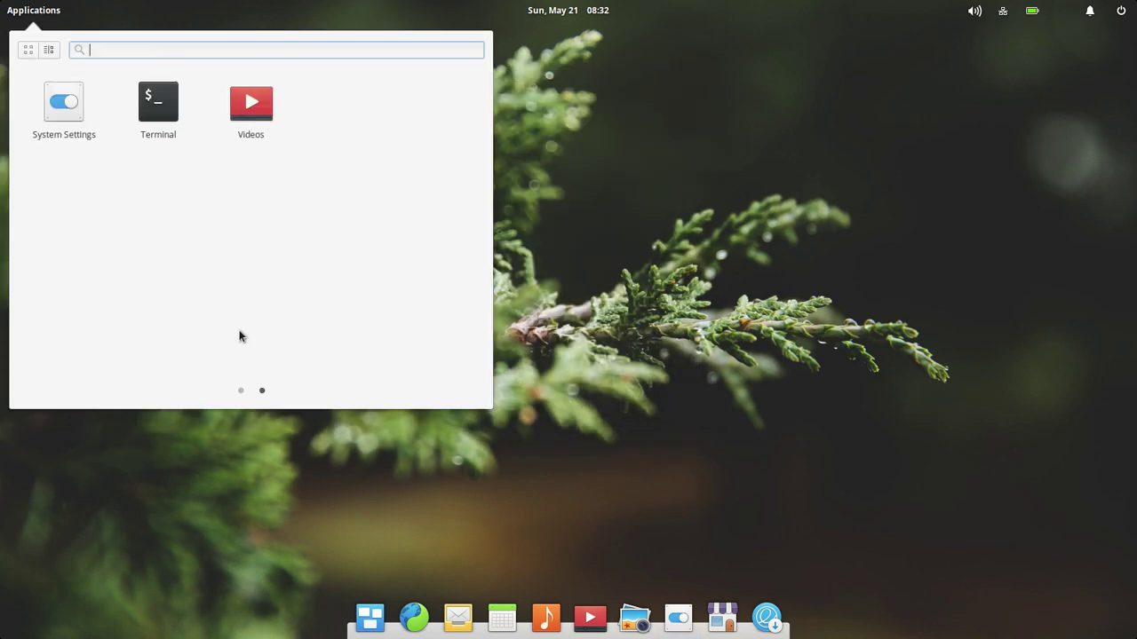
pyautogui.click(240, 393)
pyautogui.click(645, 100)
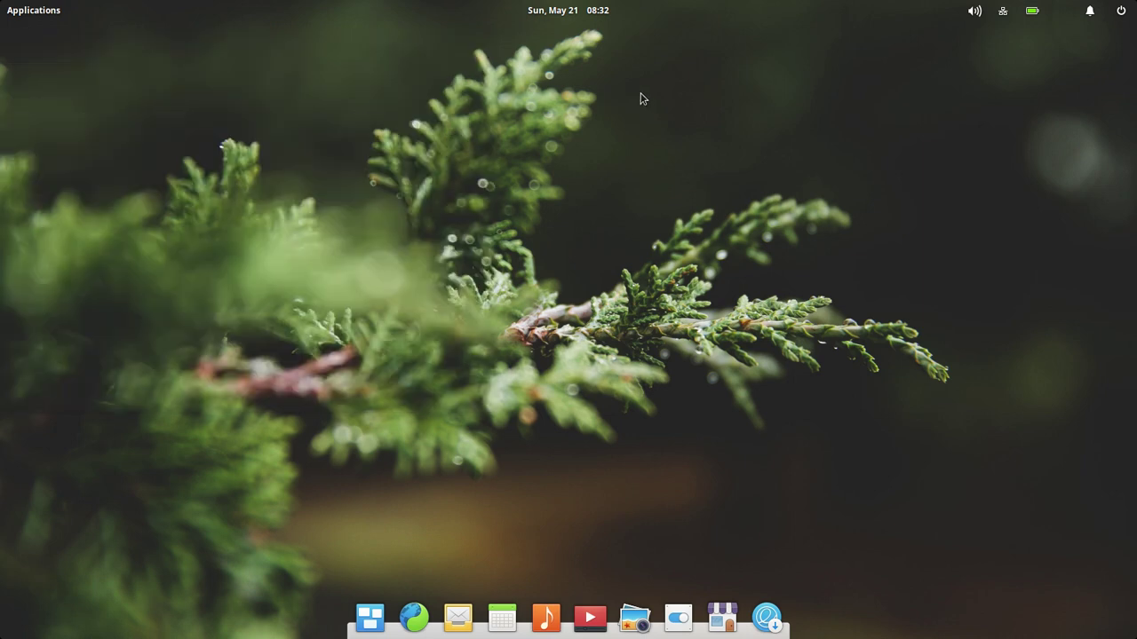
pyautogui.click(560, 16)
pyautogui.click(485, 12)
pyautogui.click(560, 12)
pyautogui.click(559, 11)
pyautogui.click(47, 9)
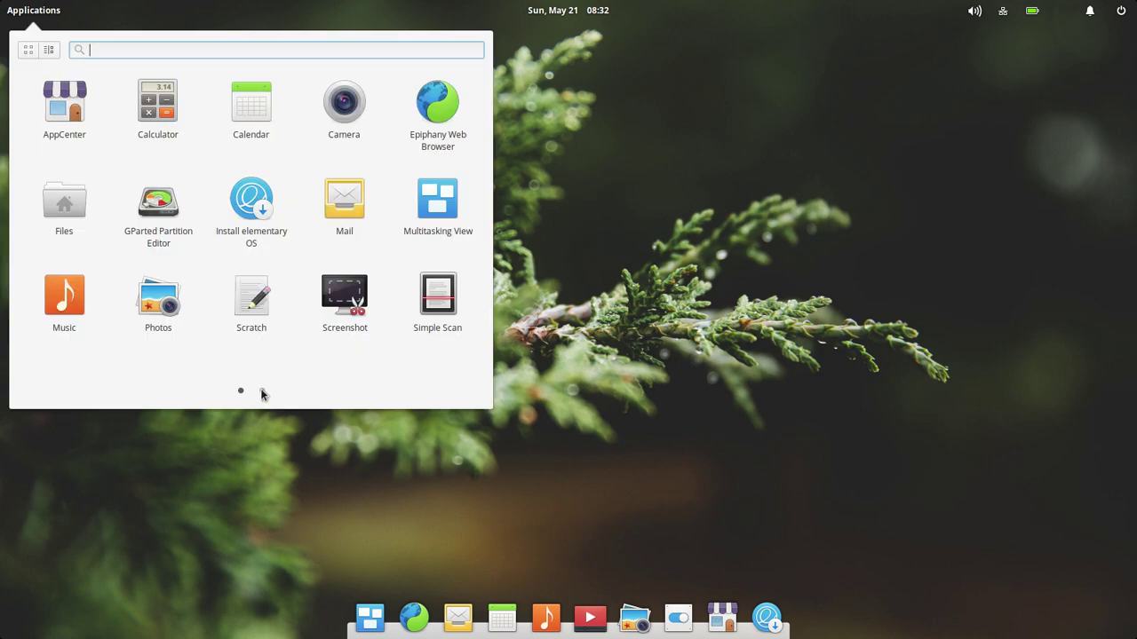
pyautogui.click(624, 549)
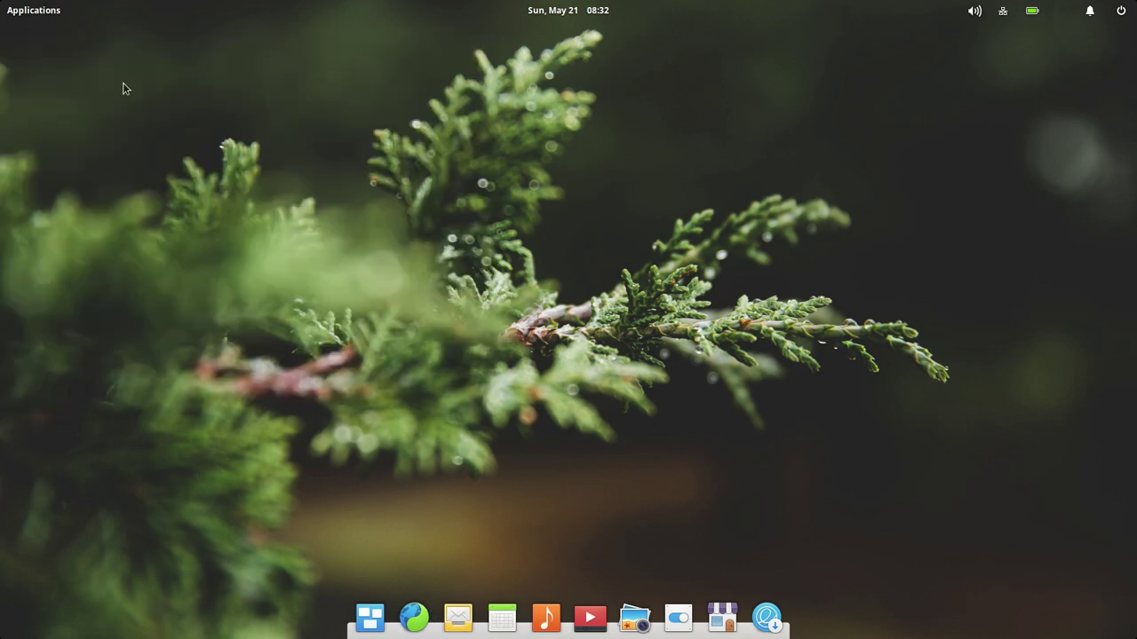
pyautogui.click(46, 7)
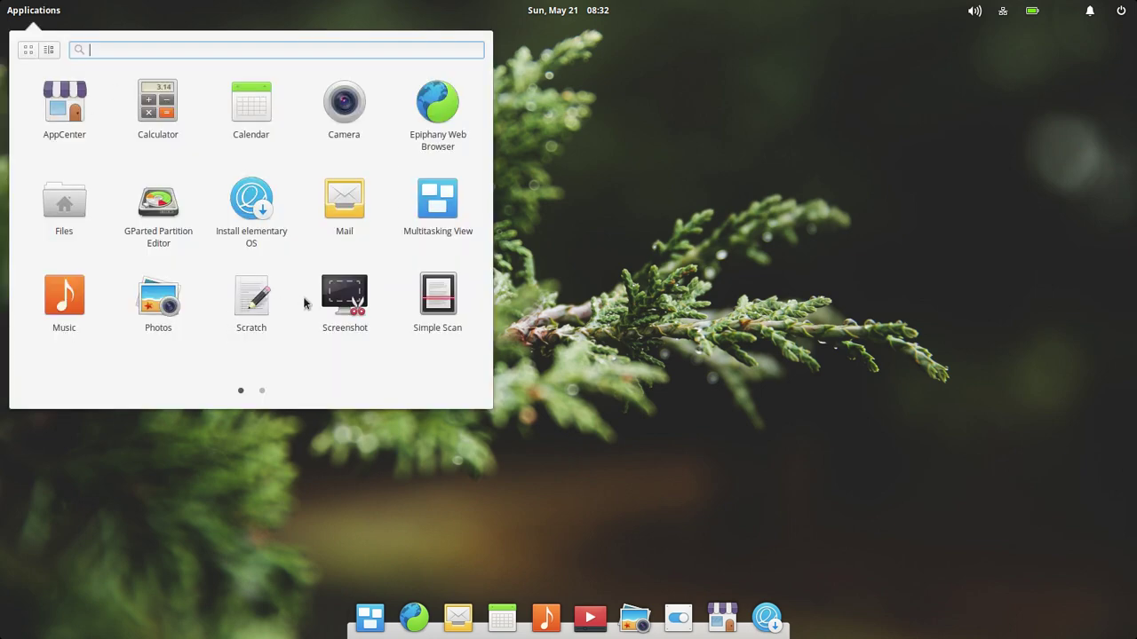
pyautogui.click(67, 200)
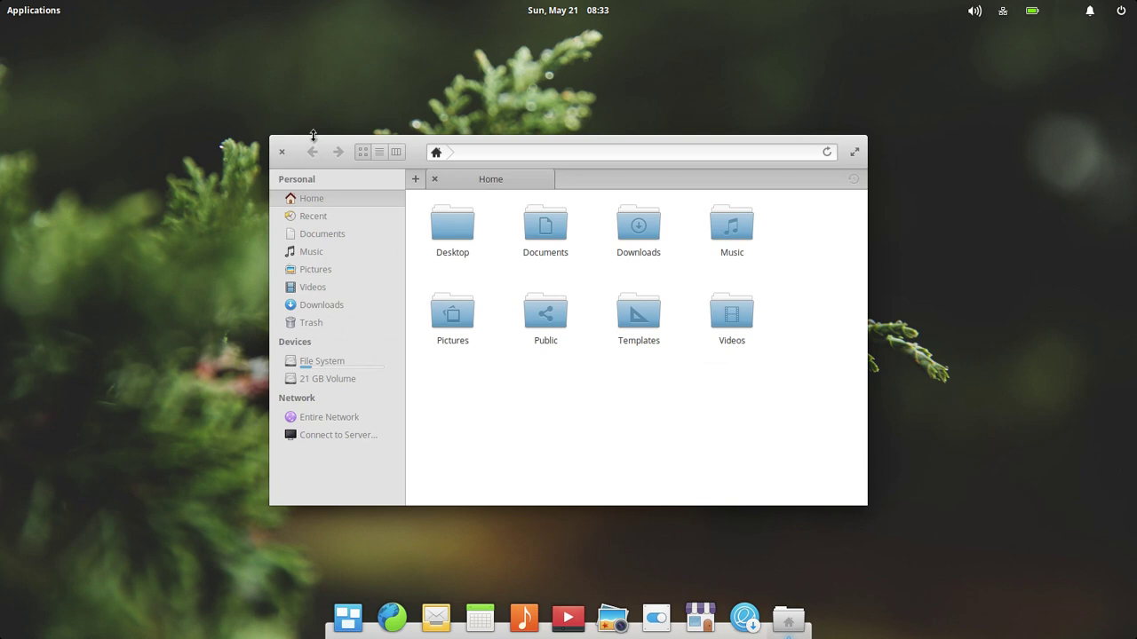
pyautogui.moveTo(419, 157); pyautogui.dragTo(366, 111)
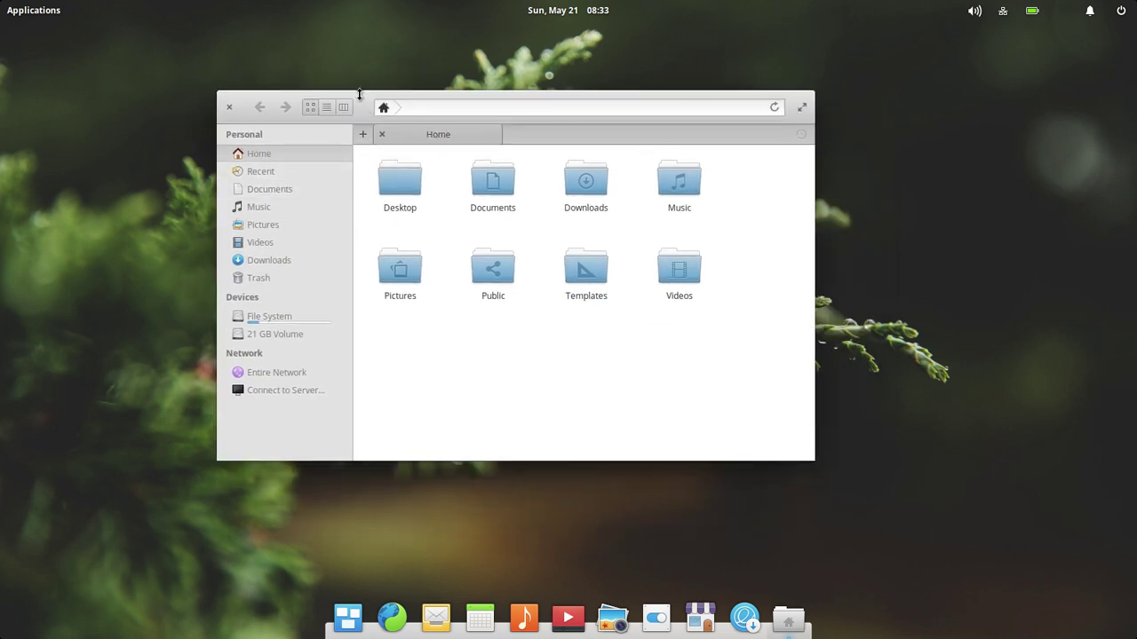
pyautogui.moveTo(358, 98); pyautogui.dragTo(362, 93)
pyautogui.click(231, 103)
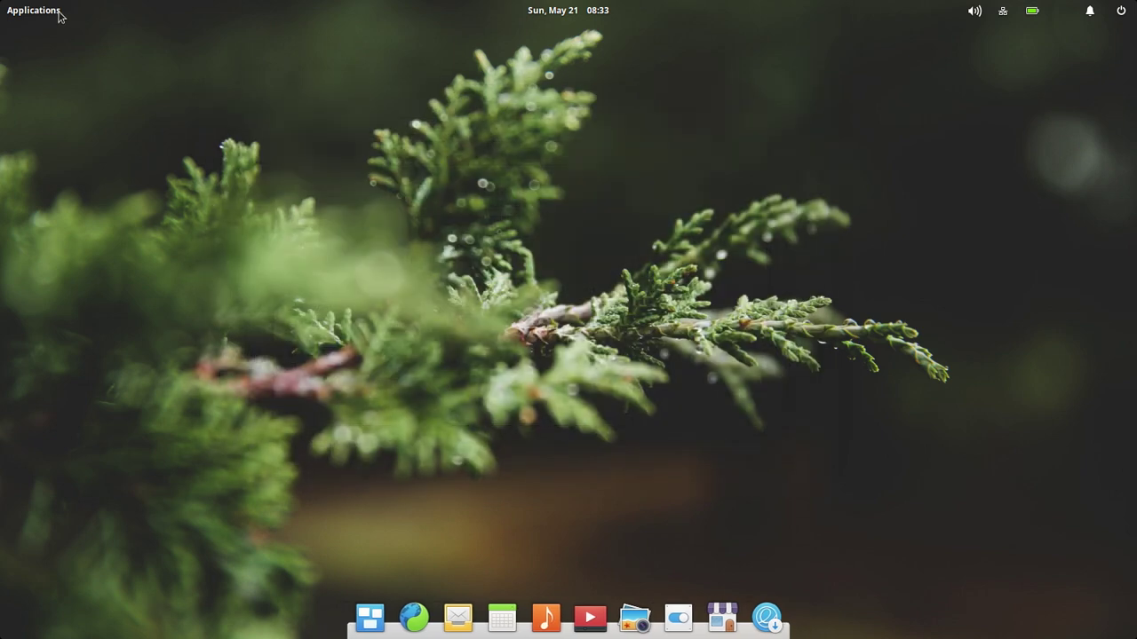
pyautogui.click(53, 12)
pyautogui.click(262, 393)
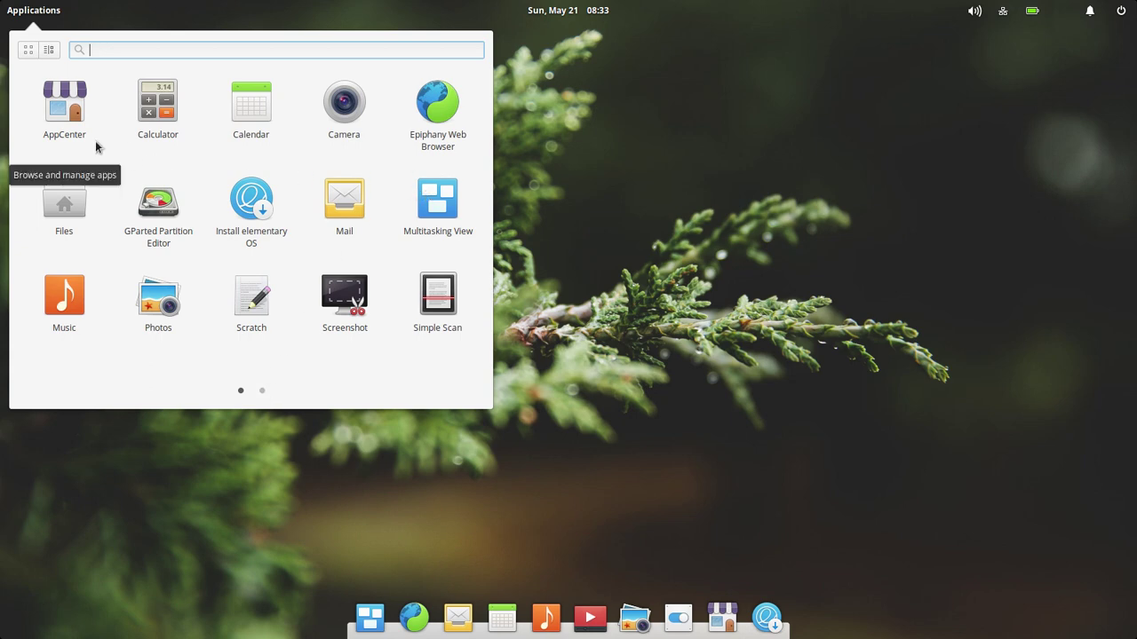
pyautogui.click(162, 115)
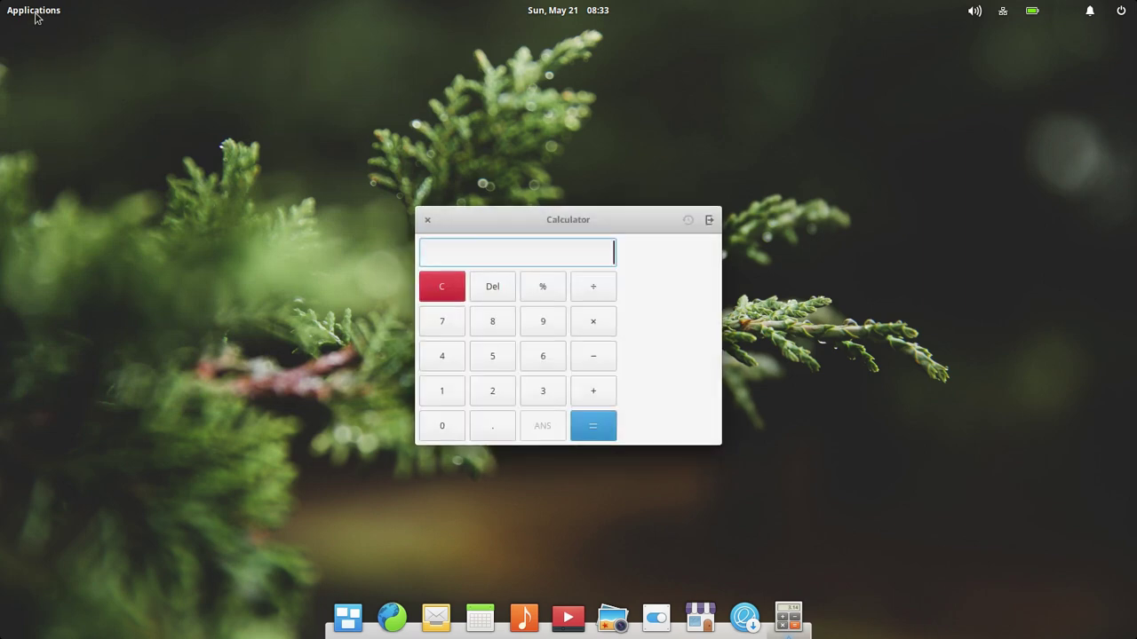
pyautogui.click(33, 10)
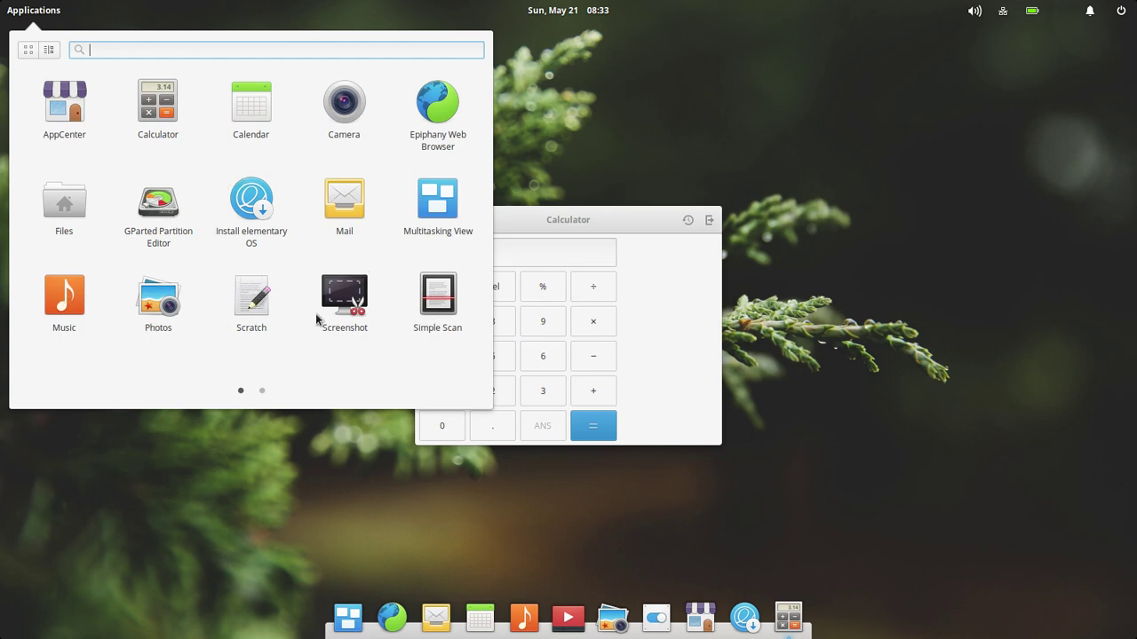
pyautogui.click(262, 391)
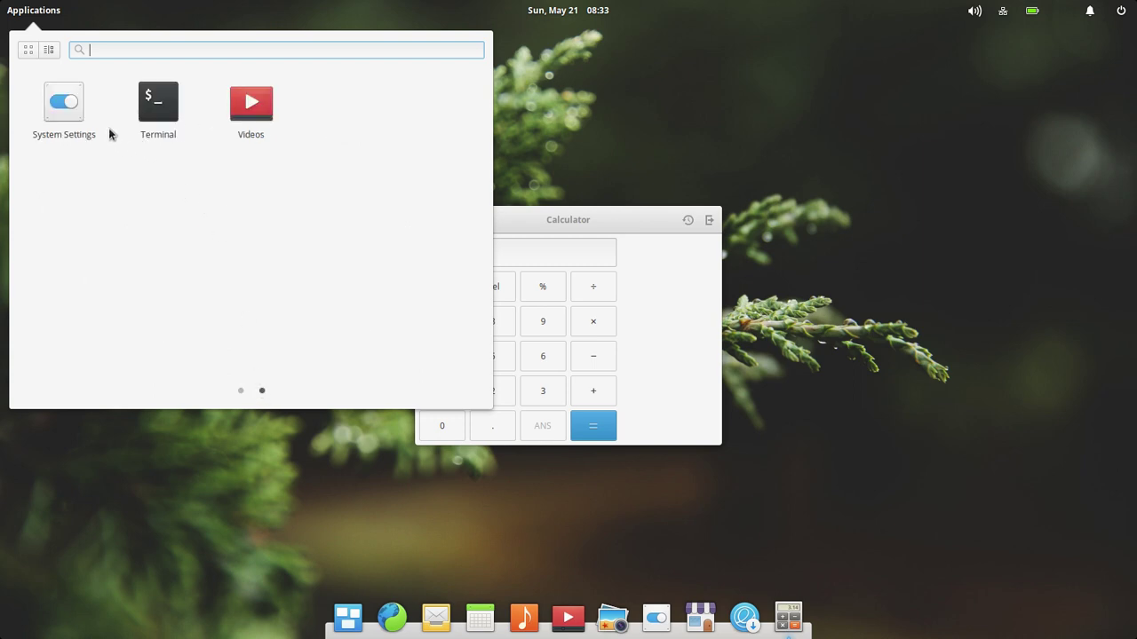
pyautogui.click(650, 311)
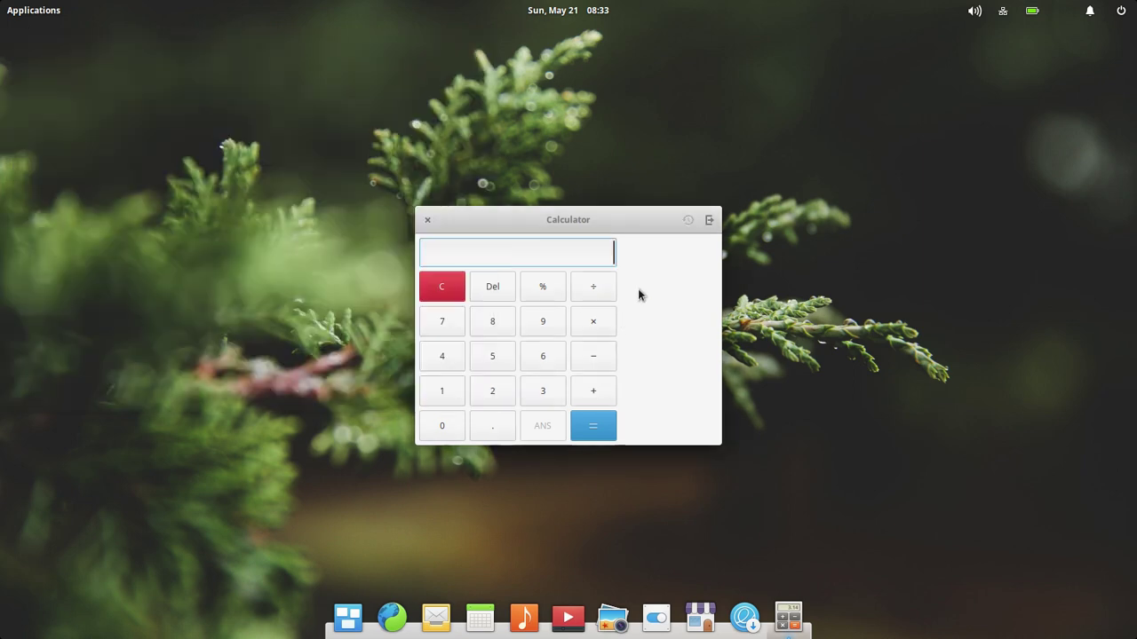
pyautogui.moveTo(637, 226); pyautogui.dragTo(495, 125)
pyautogui.click(318, 128)
# Step: Poke at the sound and battery indicator popovers, then dismiss them
pyautogui.click(974, 11)
pyautogui.click(977, 11)
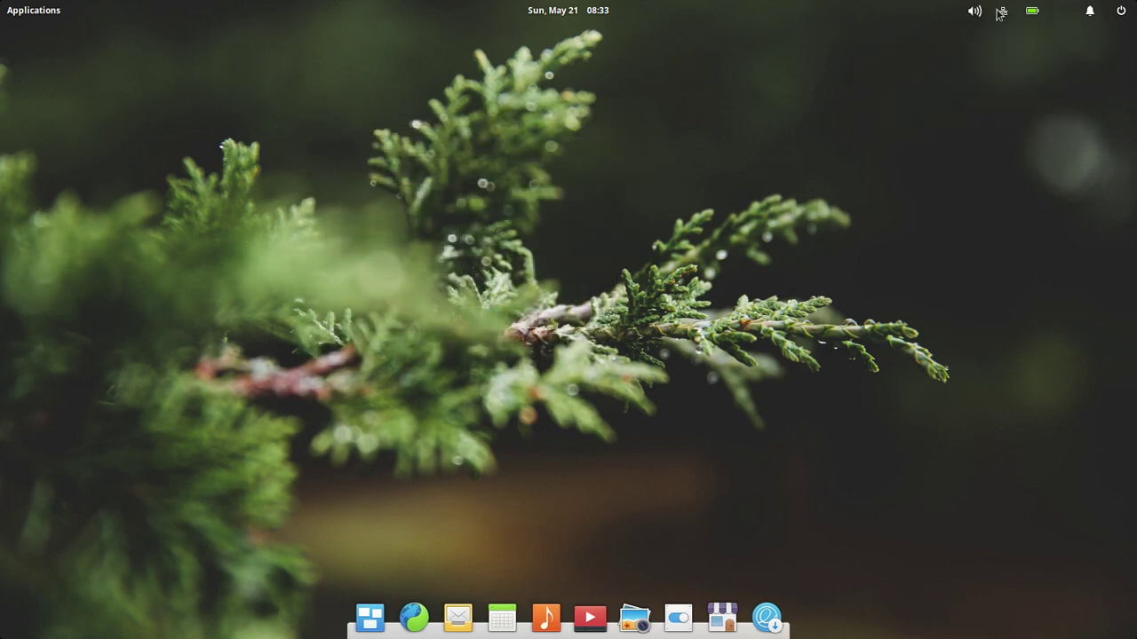
pyautogui.click(1049, 17)
pyautogui.click(1050, 15)
pyautogui.click(672, 53)
# Step: Launch AppCenter, type then erase a 'uget' search, and scroll the Updates list
pyautogui.click(722, 617)
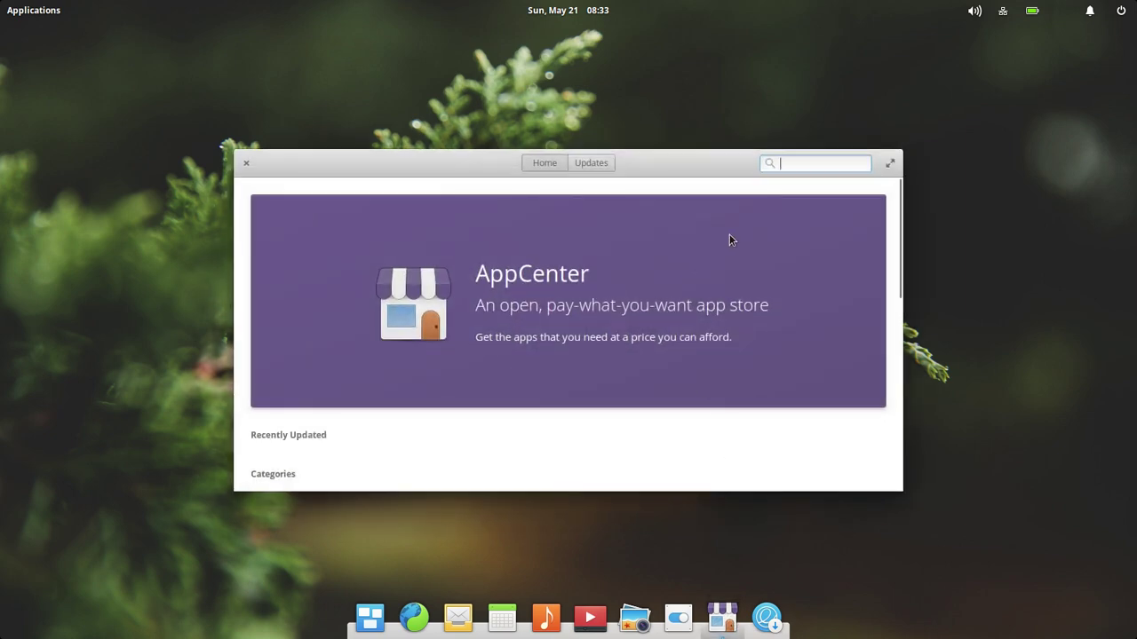
pyautogui.write('uget')
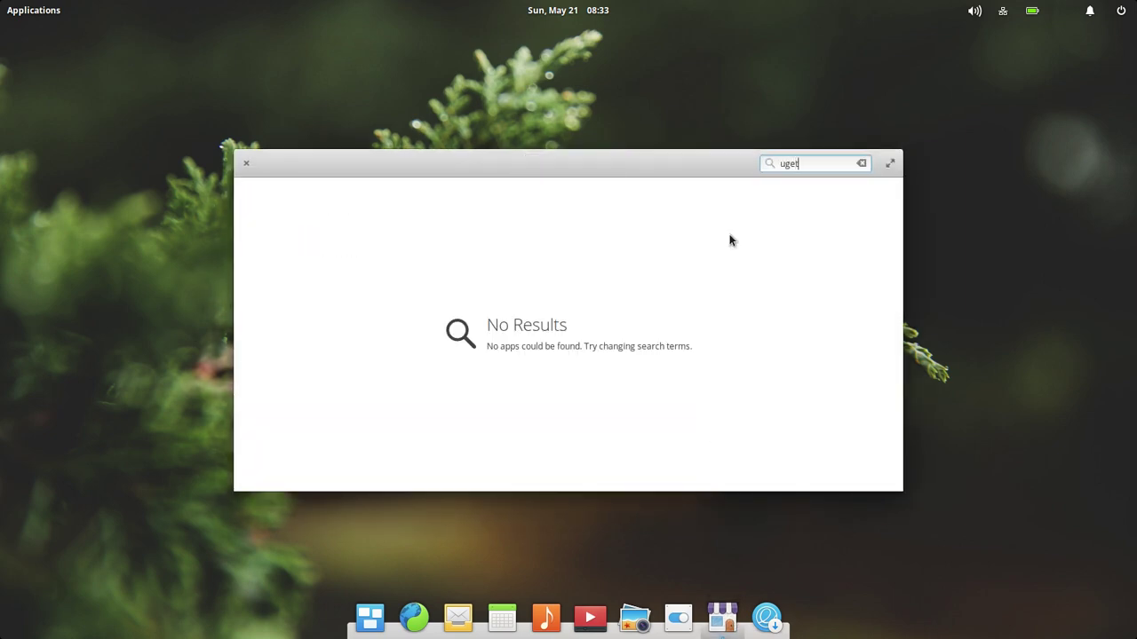
pyautogui.press('BackSpace')
pyautogui.press('BackSpace')
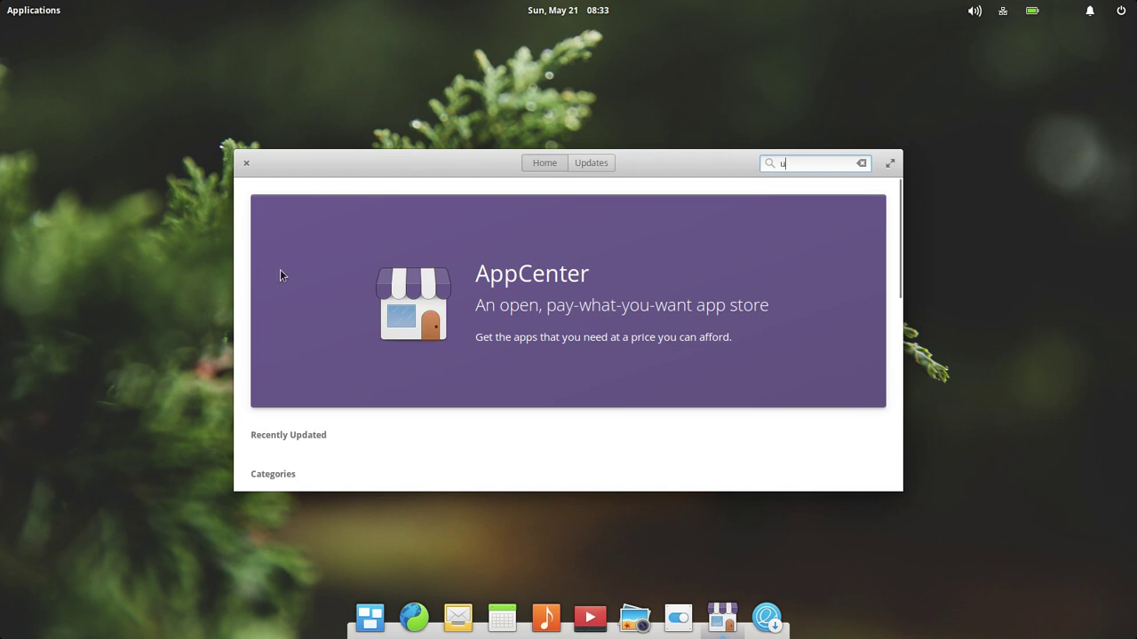
pyautogui.click(591, 163)
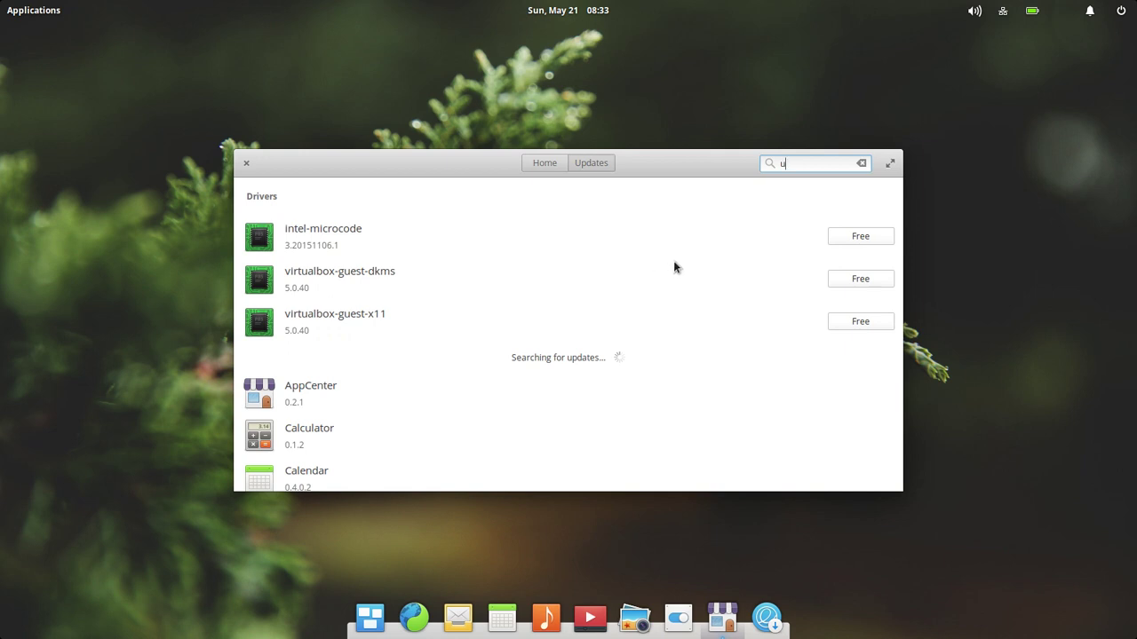
pyautogui.scroll(-1, 674, 262)
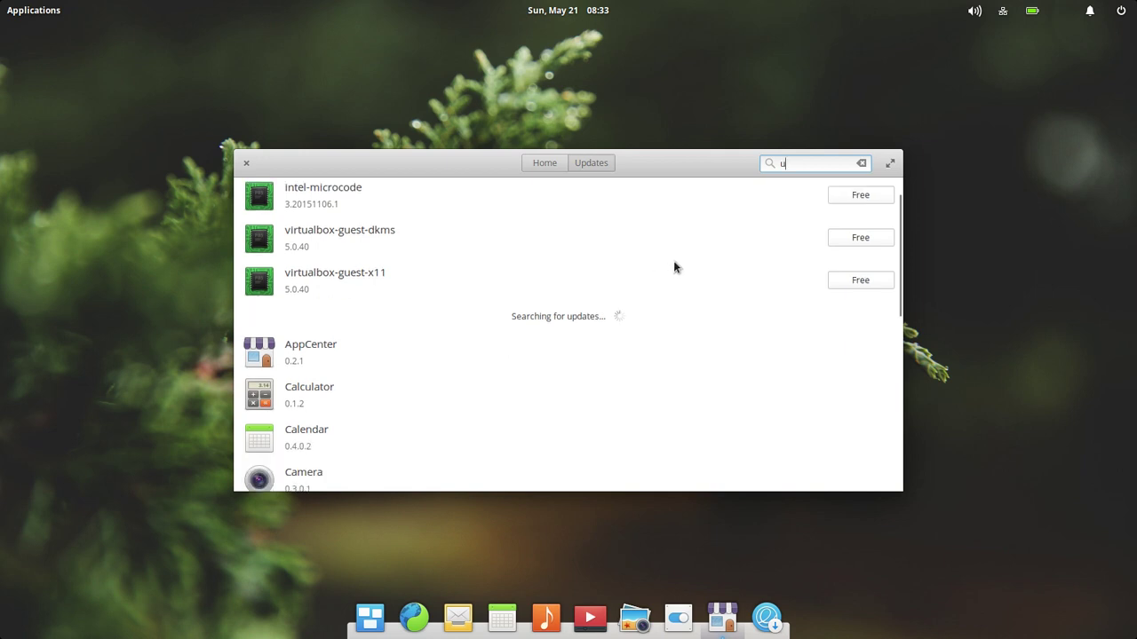
pyautogui.scroll(-5, 673, 262)
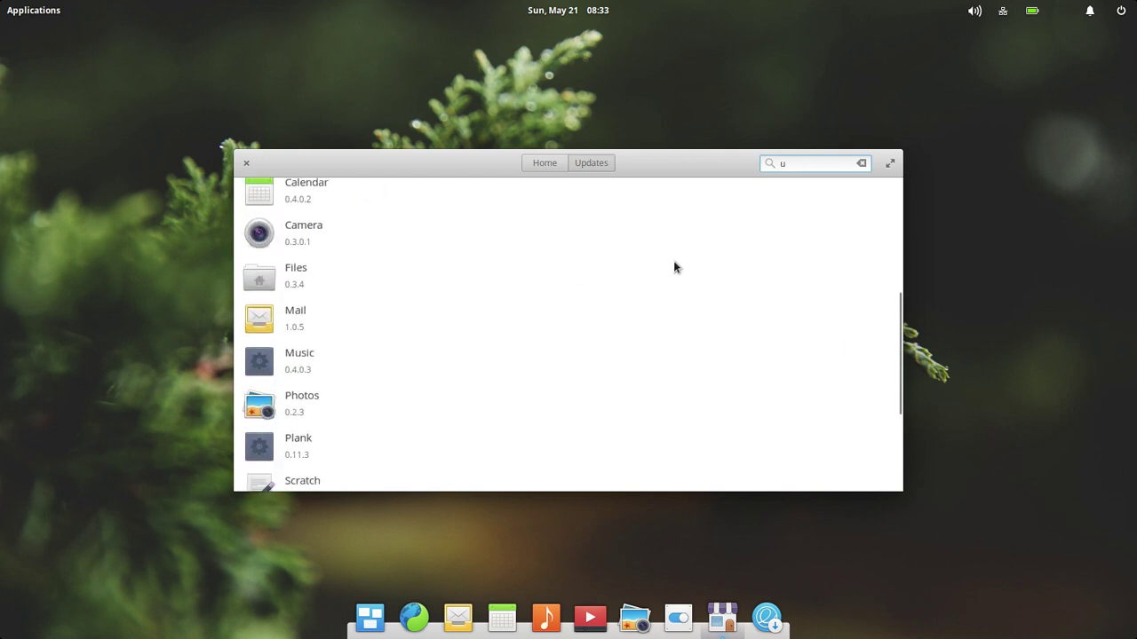
pyautogui.scroll(-5, 673, 262)
pyautogui.scroll(5, 673, 262)
pyautogui.scroll(5, 673, 262)
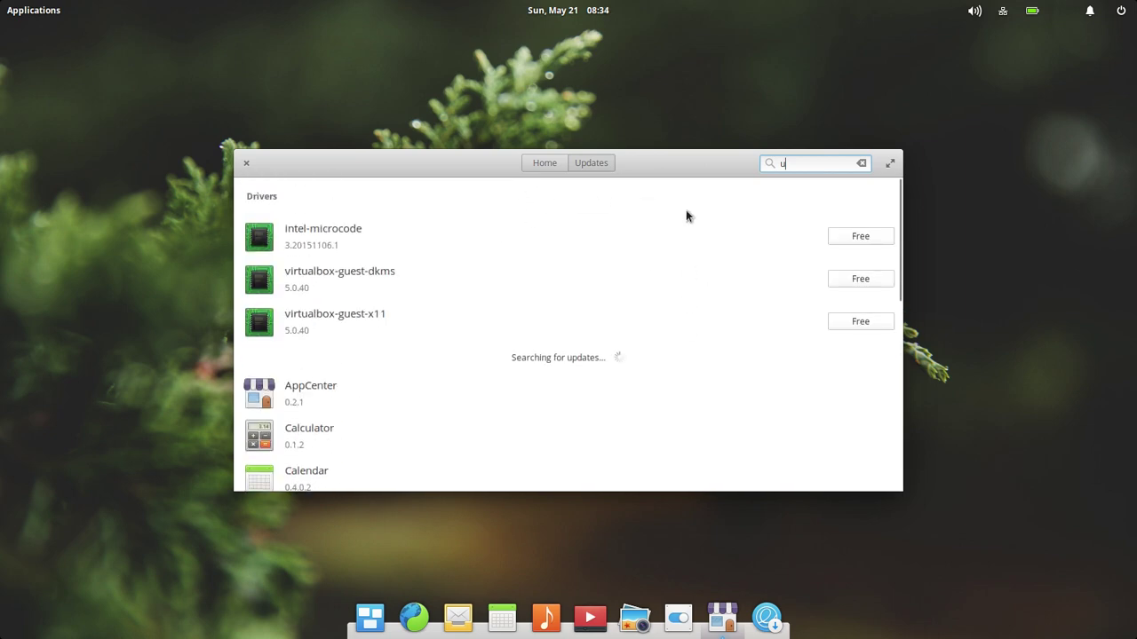
# Step: Search AppCenter for 'uget' and clear the query
pyautogui.press('BackSpace')
pyautogui.write('uget')
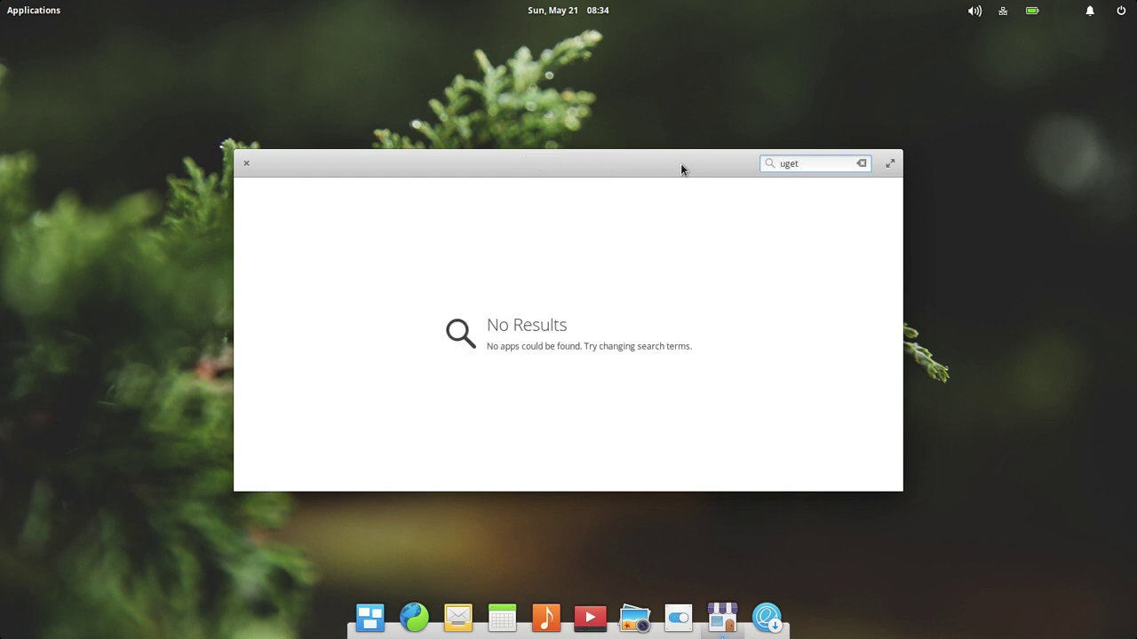
pyautogui.press('BackSpace')
pyautogui.press('BackSpace')
pyautogui.press('BackSpace')
pyautogui.press('BackSpace')
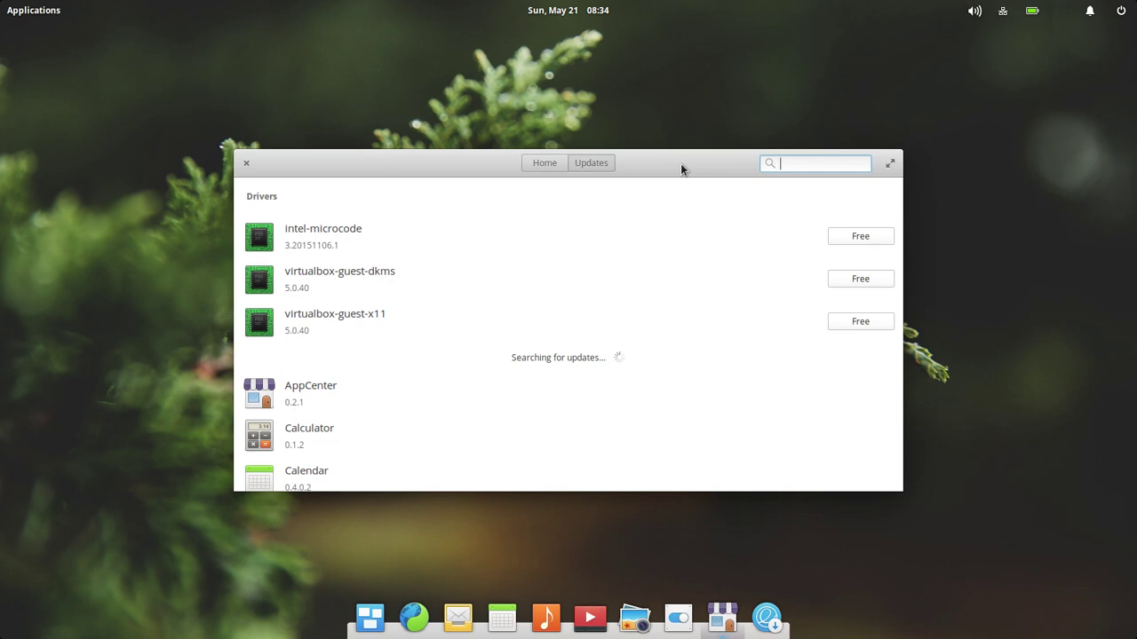
# Step: Search for 'ais', which finds only Plank, then close AppCenter
pyautogui.write('ais')
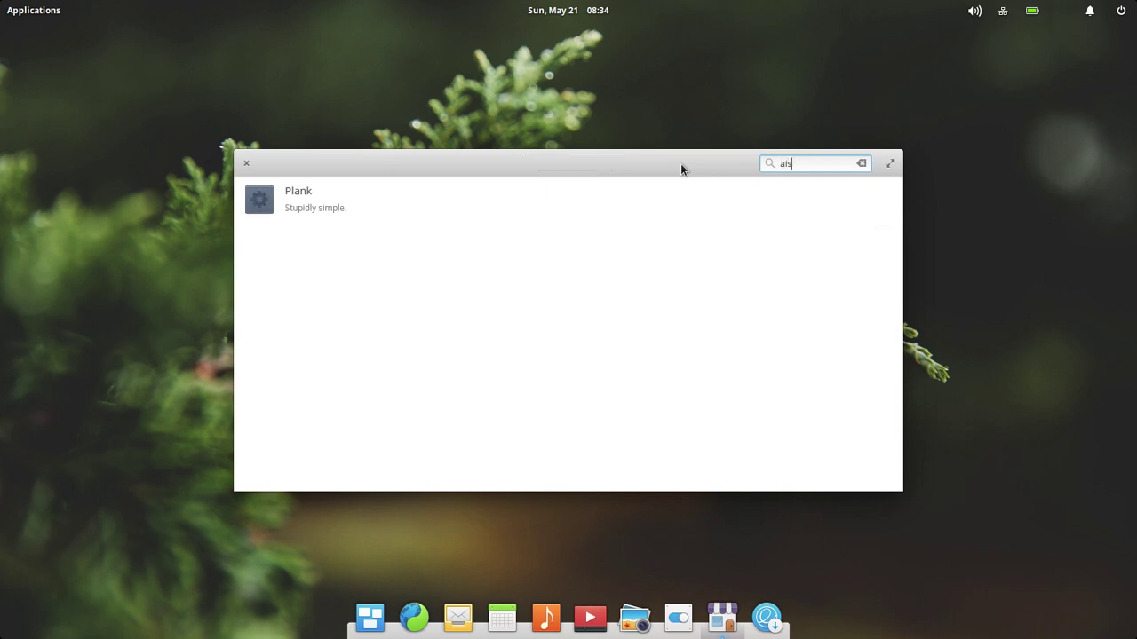
pyautogui.press('BackSpace')
pyautogui.press('BackSpace')
pyautogui.press('BackSpace')
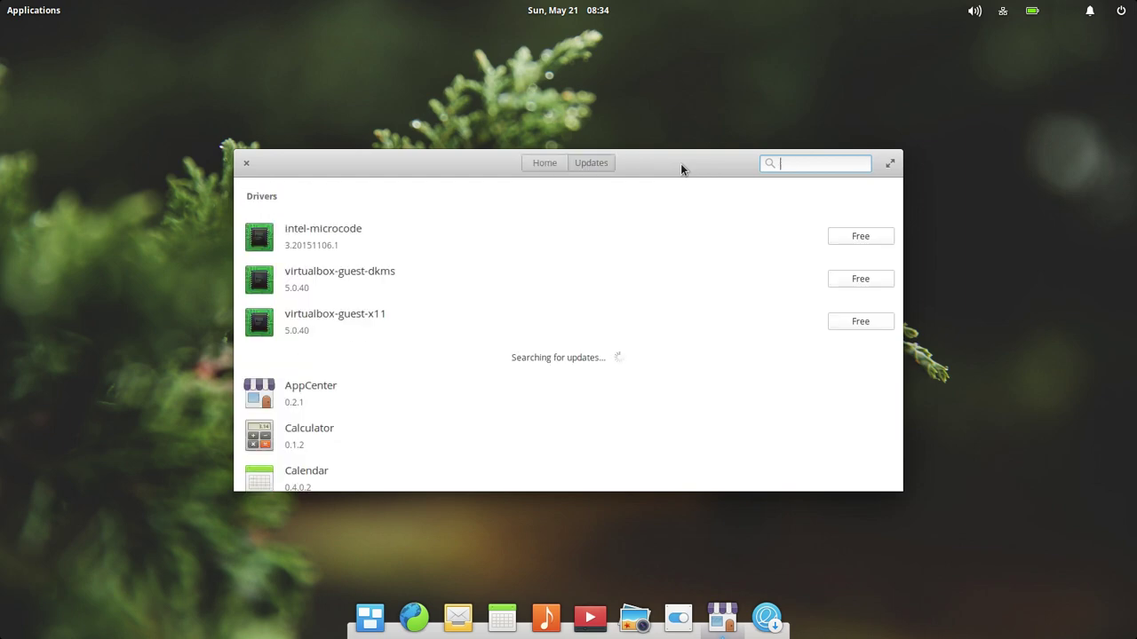
pyautogui.write('ais')
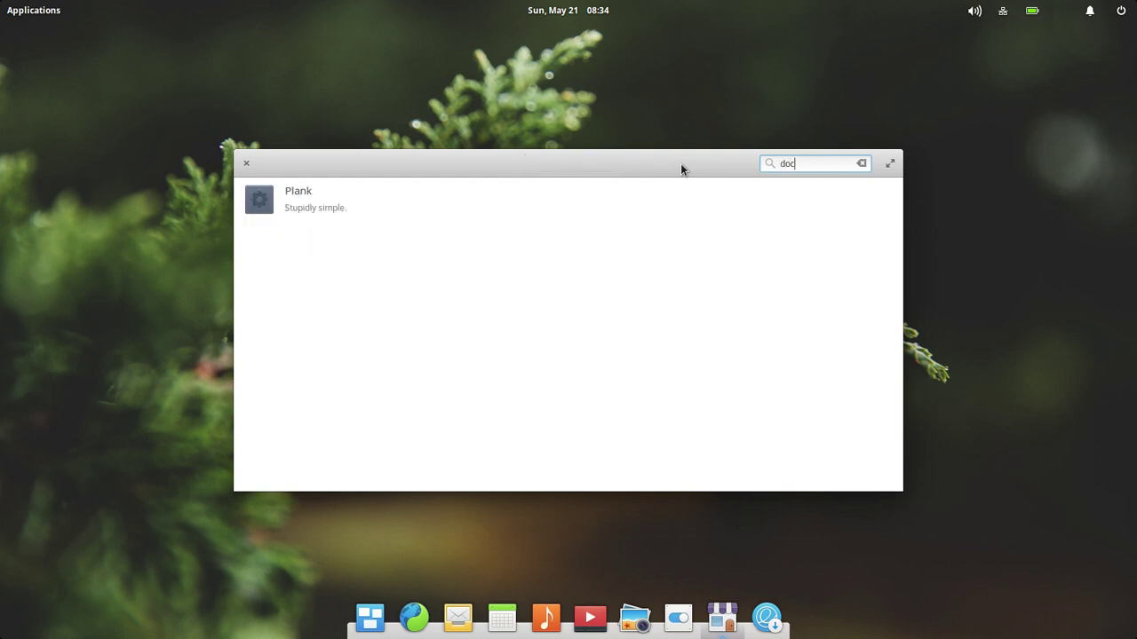
pyautogui.press('BackSpace')
pyautogui.press('BackSpace')
pyautogui.press('BackSpace')
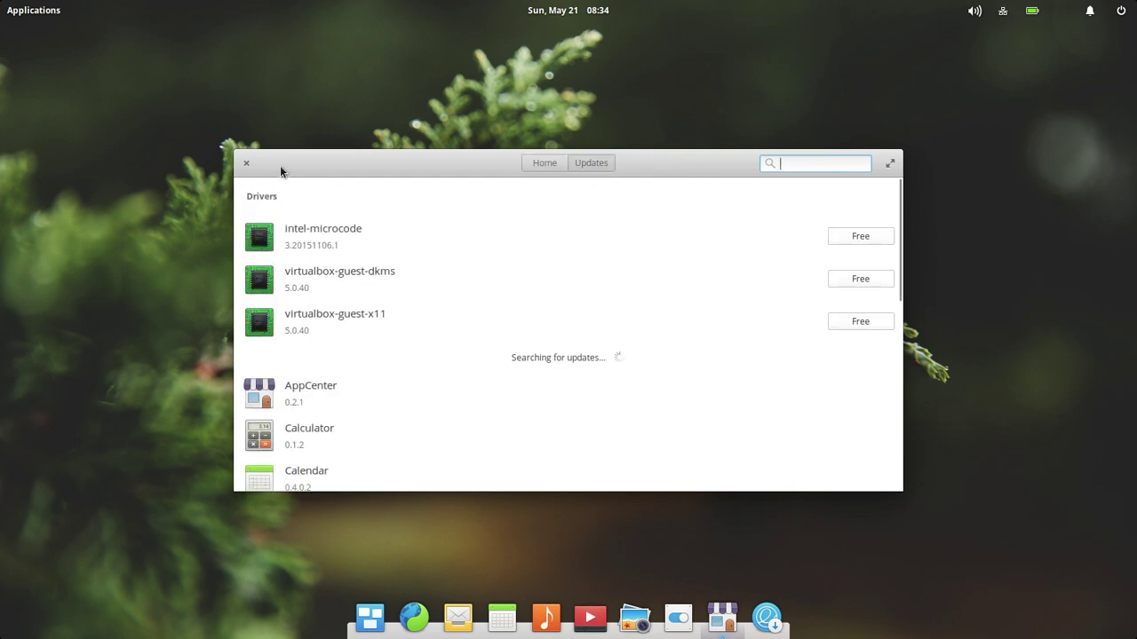
pyautogui.click(246, 162)
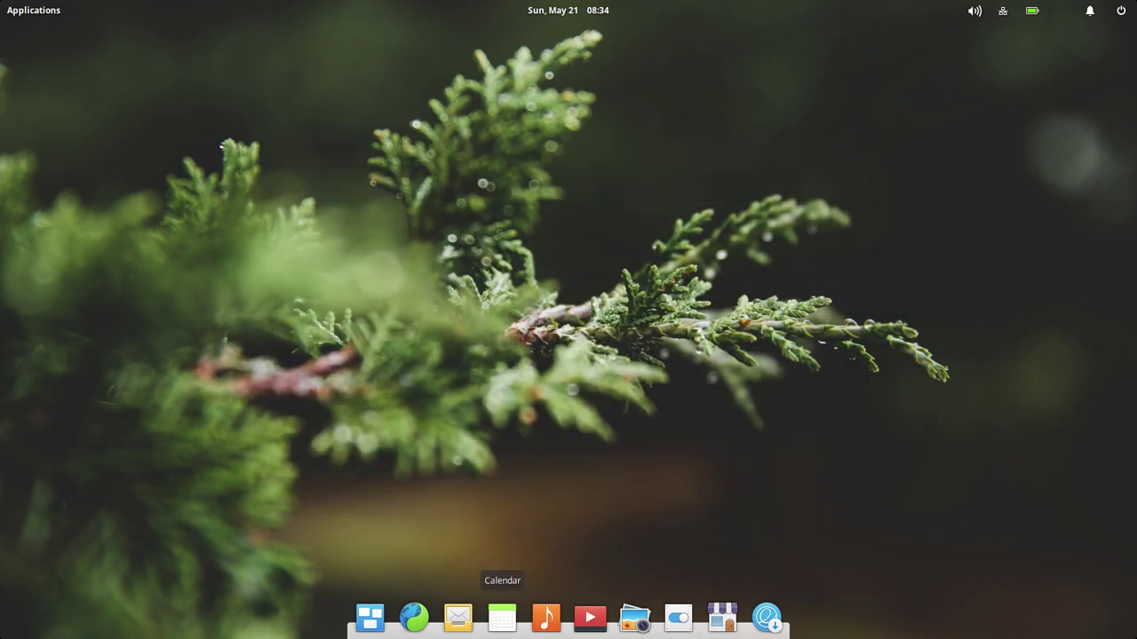
# Step: Dismiss Plank's About box and open dock Preferences with the Position list showing
pyautogui.keyDown('ctrl'); pyautogui.rightClick(423, 632); pyautogui.keyUp('ctrl')
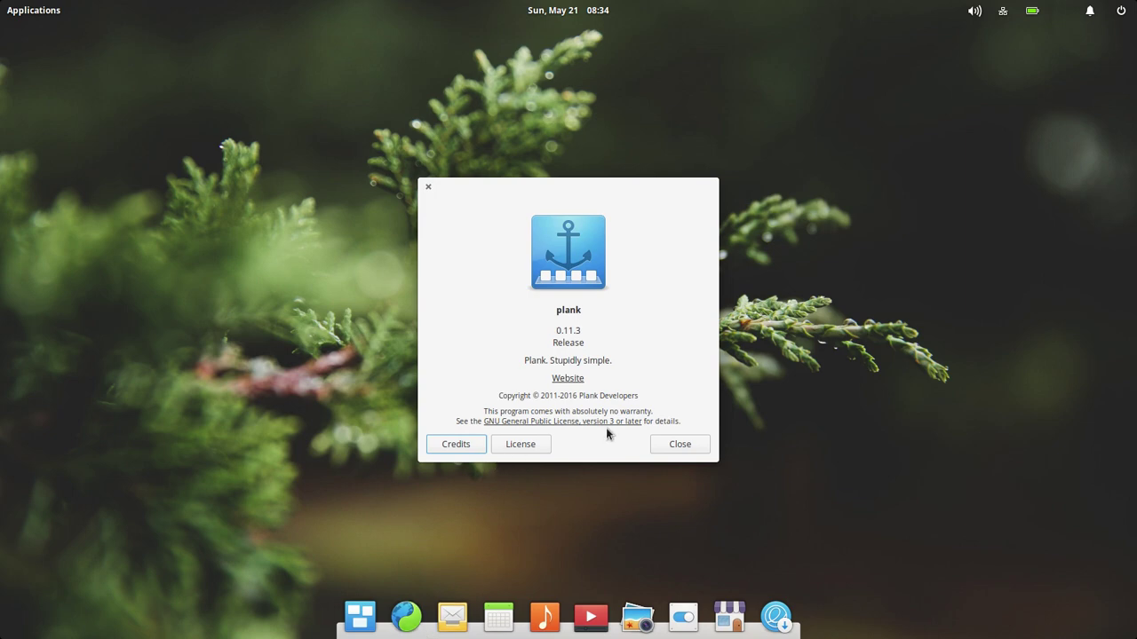
pyautogui.click(679, 446)
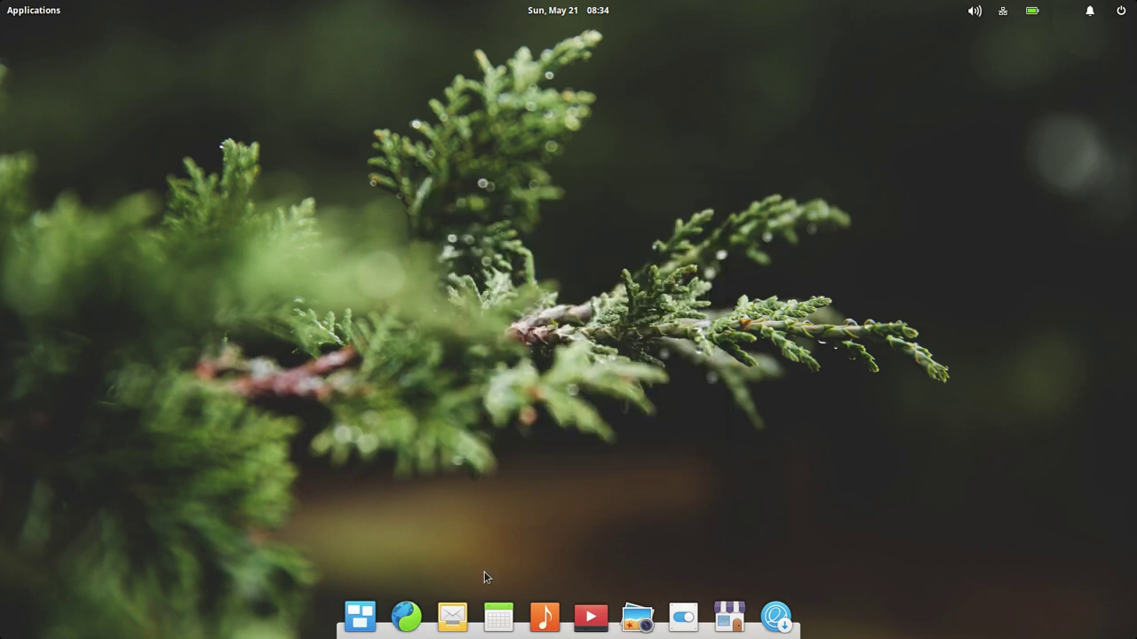
pyautogui.keyDown('ctrl'); pyautogui.rightClick(423, 626); pyautogui.keyUp('ctrl')
pyautogui.click(484, 391)
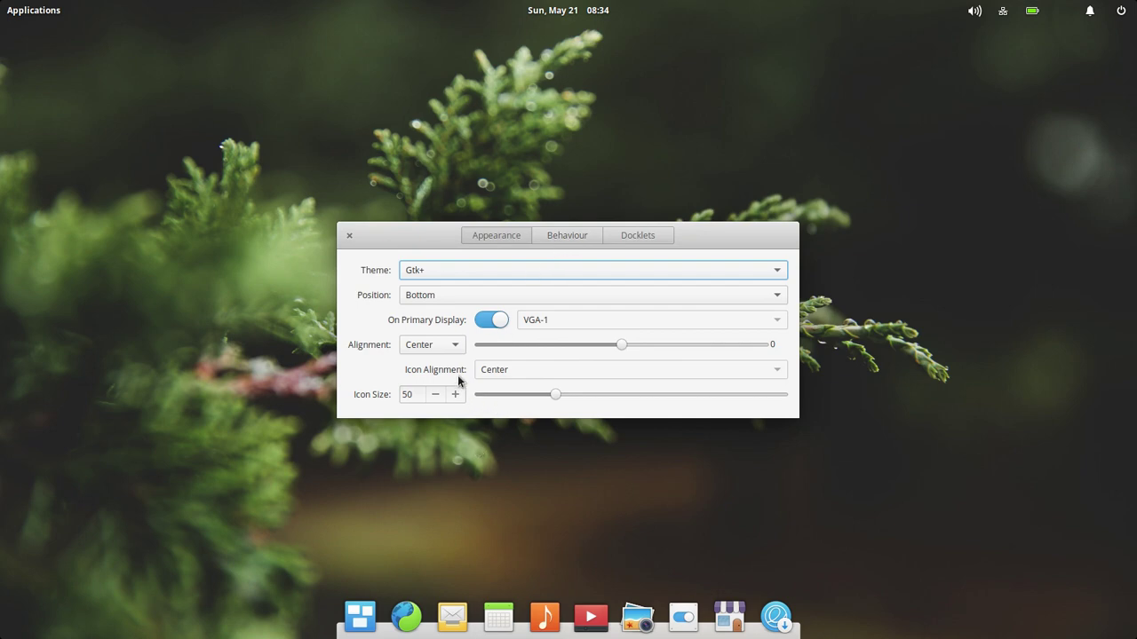
pyautogui.click(458, 296)
pyautogui.click(451, 271)
pyautogui.click(446, 294)
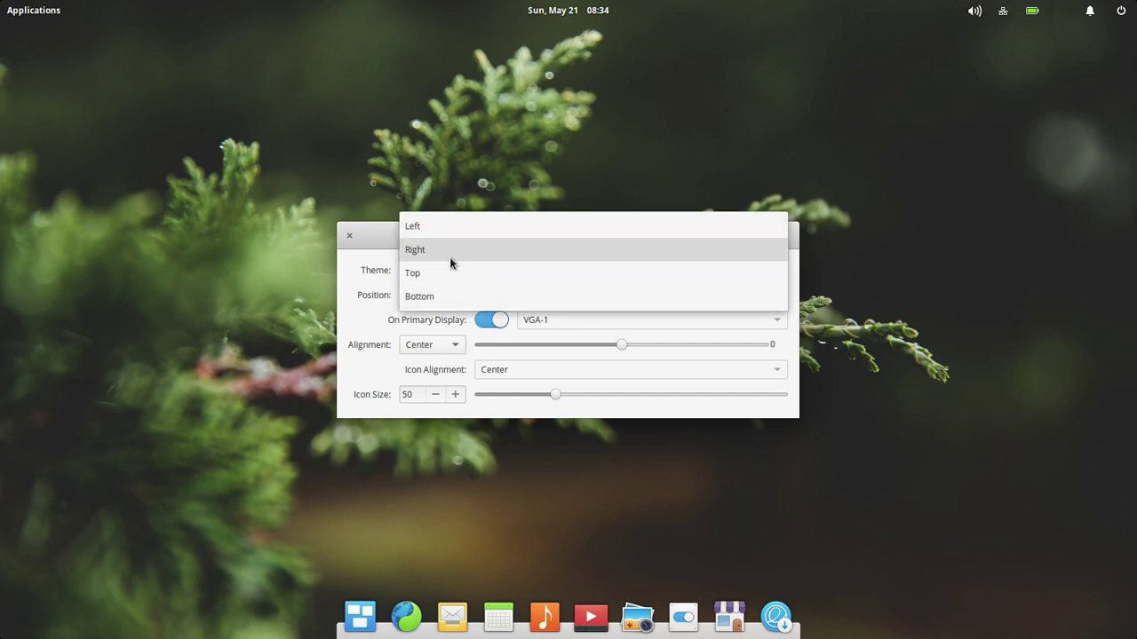
# Step: Set the dock Position to Top and shift the Preferences window left
pyautogui.click(447, 272)
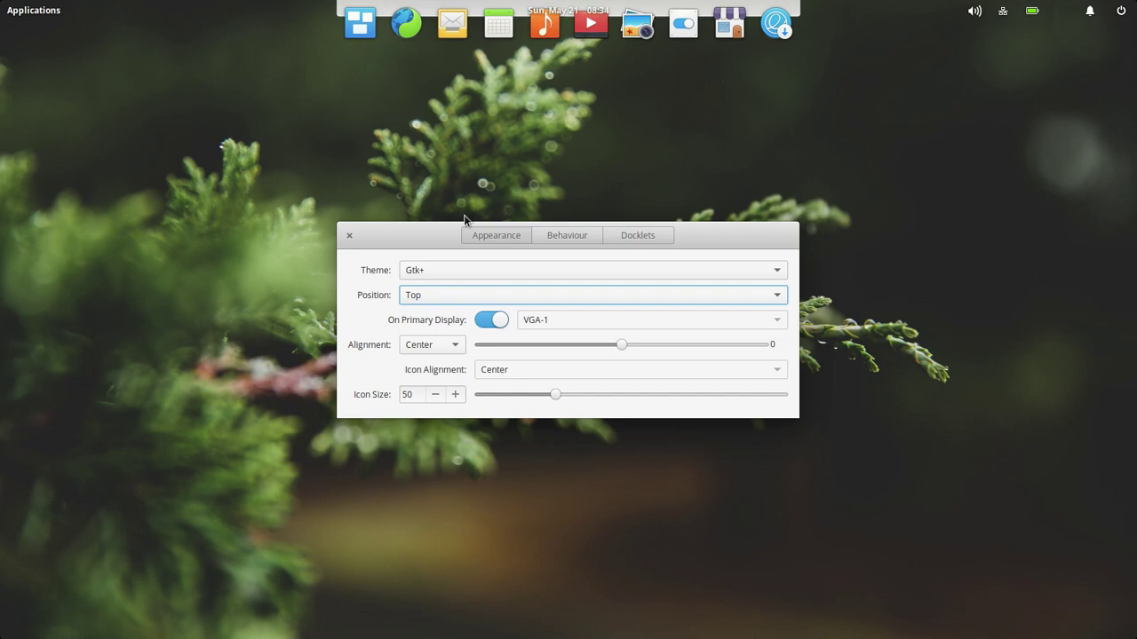
pyautogui.moveTo(437, 228); pyautogui.dragTo(424, 207)
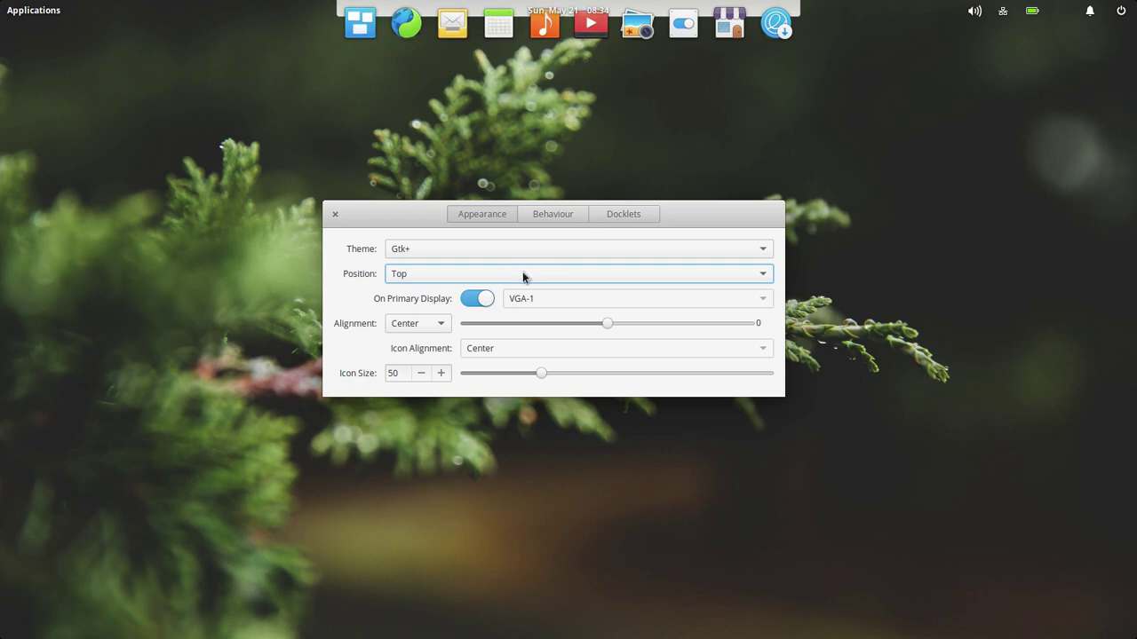
pyautogui.click(948, 15)
pyautogui.click(944, 15)
pyautogui.click(944, 15)
pyautogui.moveTo(702, 213); pyautogui.dragTo(671, 213)
# Step: Browse the Behaviour and Docklets tabs, set Theme to Transparent, and close Preferences
pyautogui.click(564, 214)
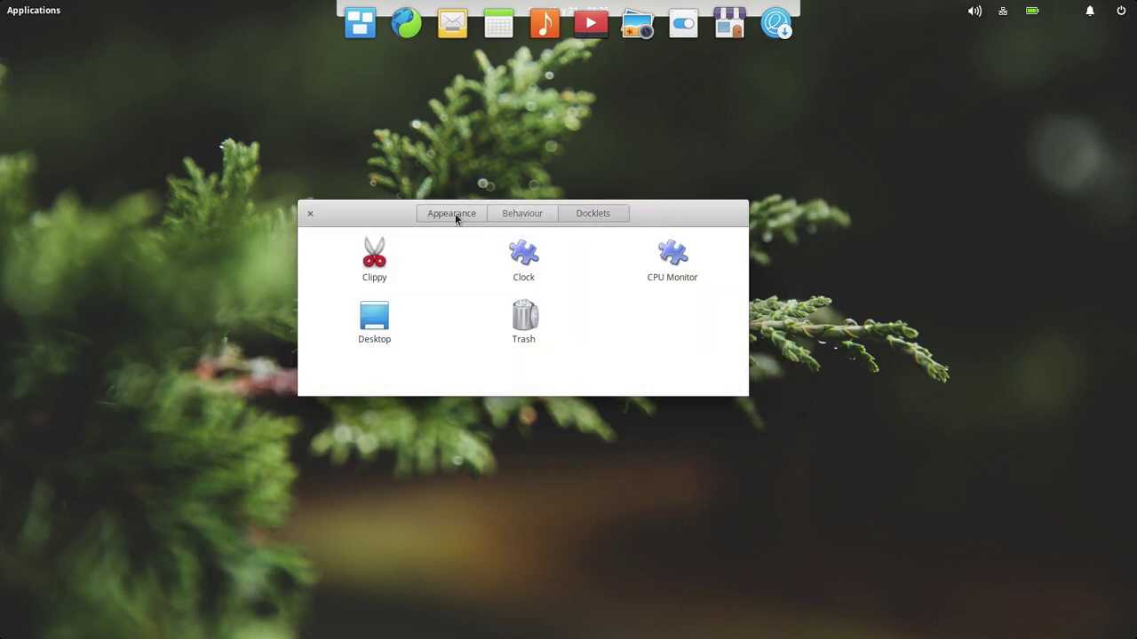
pyautogui.click(437, 214)
pyautogui.click(423, 250)
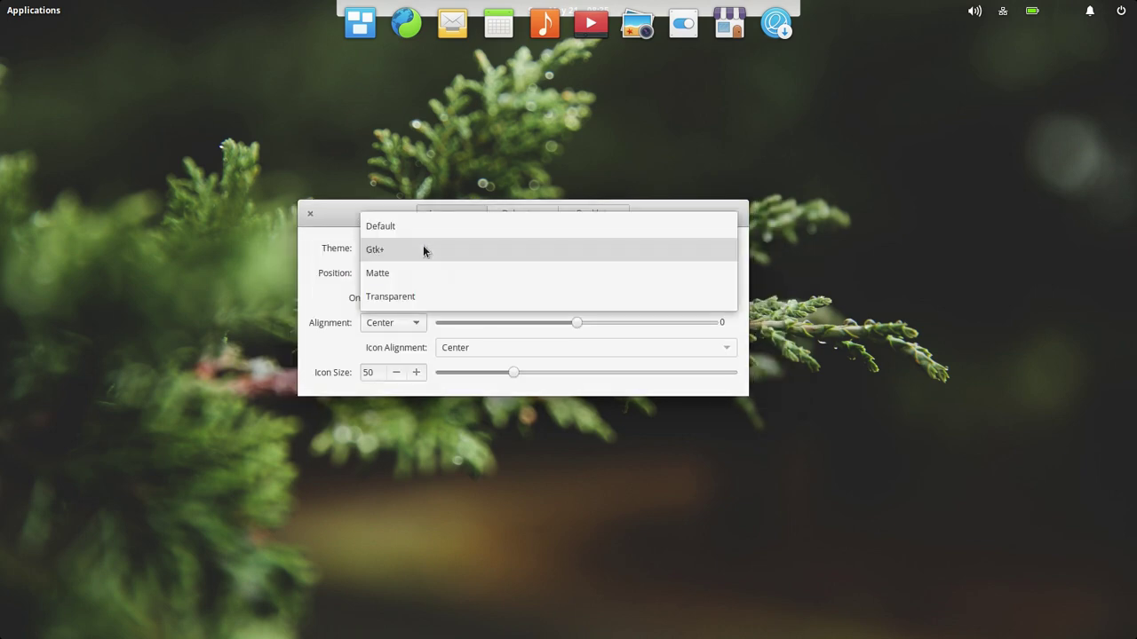
pyautogui.click(426, 294)
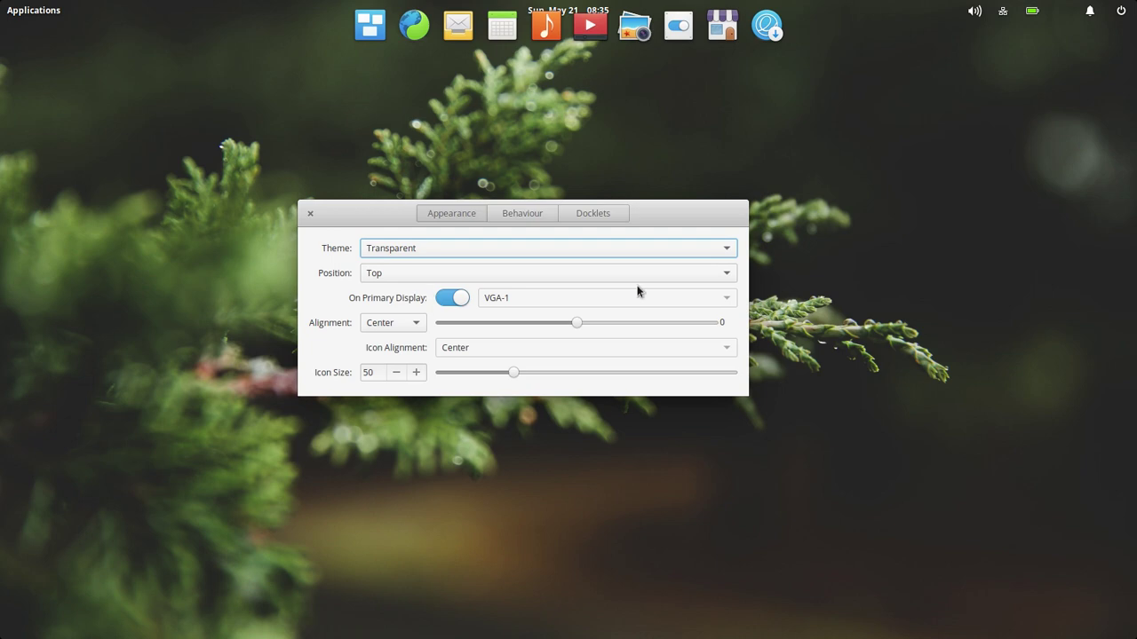
pyautogui.click(309, 214)
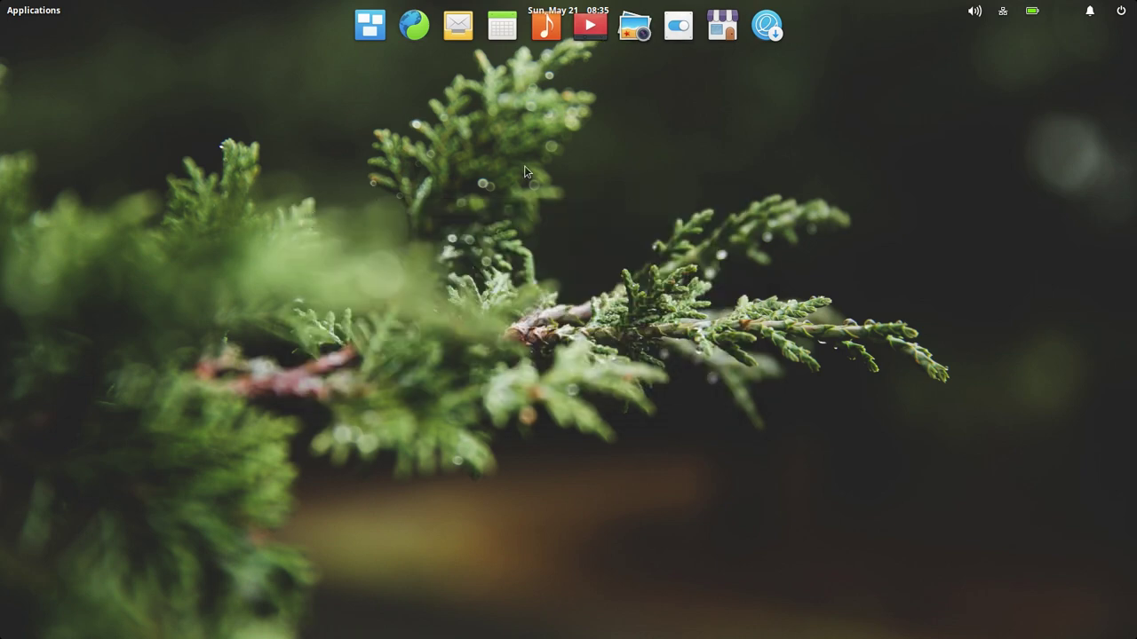
# Step: Reopen dock Preferences, set Position back to Bottom, and close them
pyautogui.rightClick(390, 65)
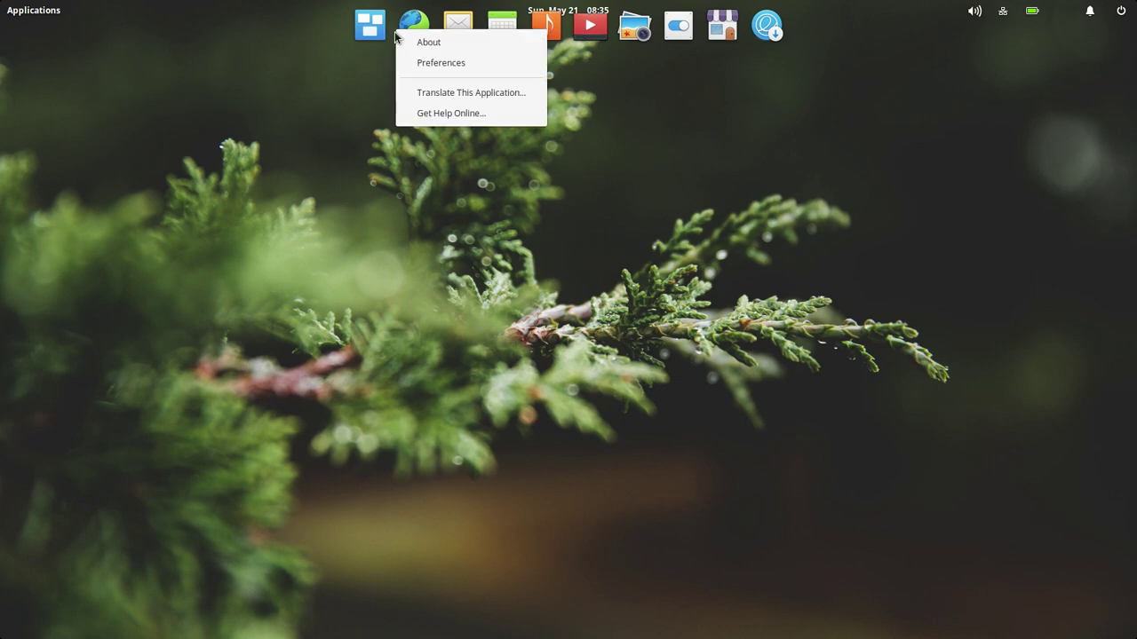
pyautogui.click(414, 73)
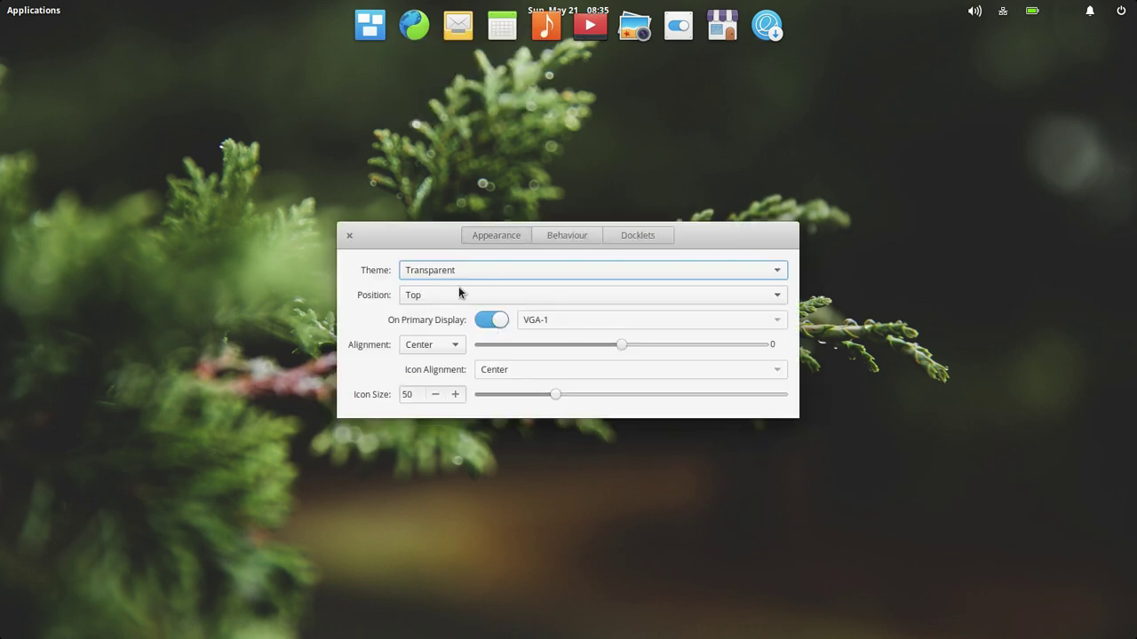
pyautogui.click(456, 295)
pyautogui.click(448, 321)
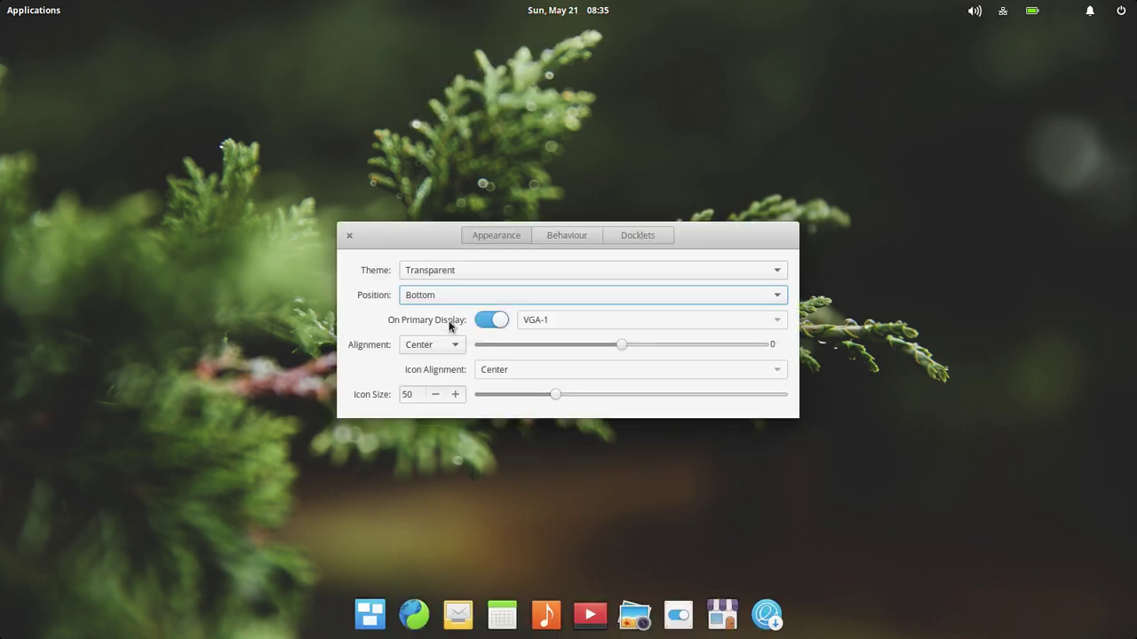
pyautogui.click(349, 235)
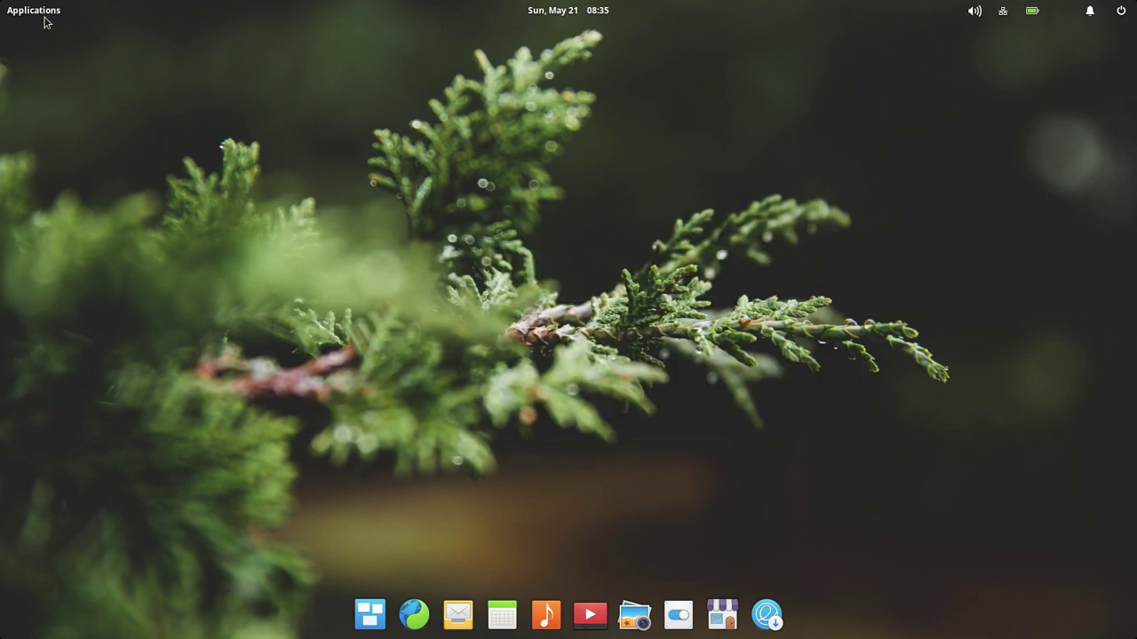
pyautogui.click(35, 10)
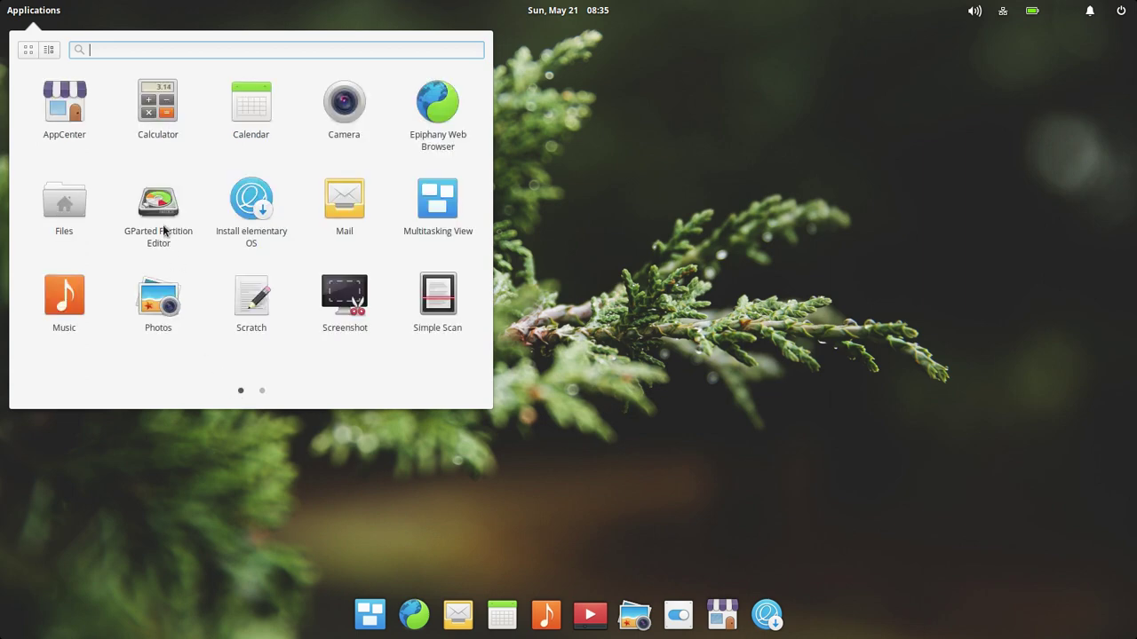
pyautogui.click(77, 124)
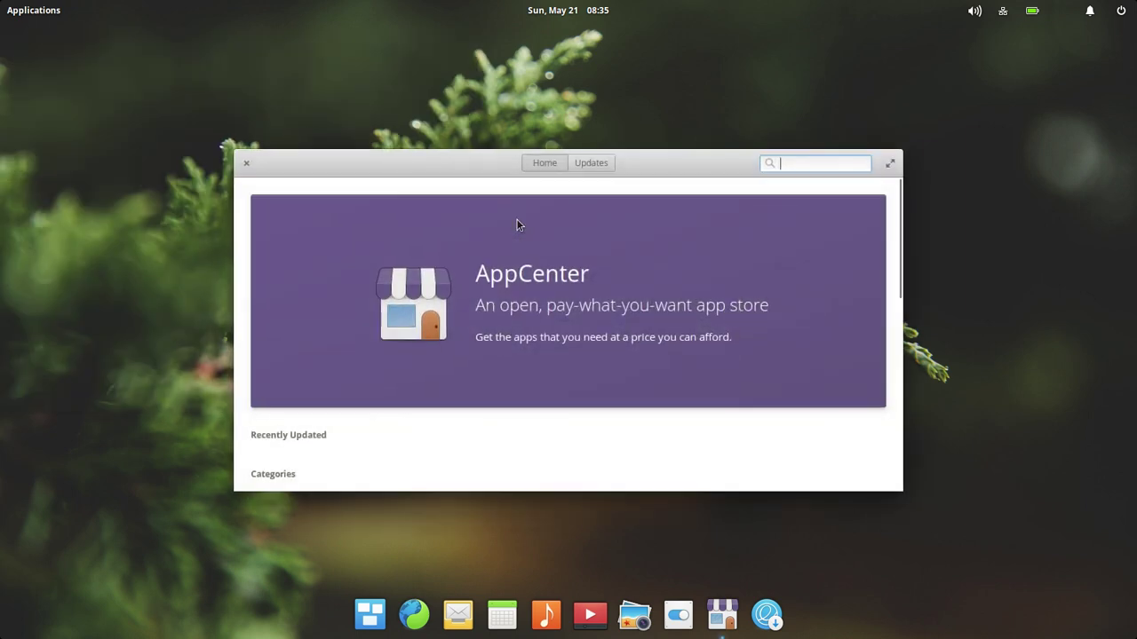
pyautogui.write('teak')
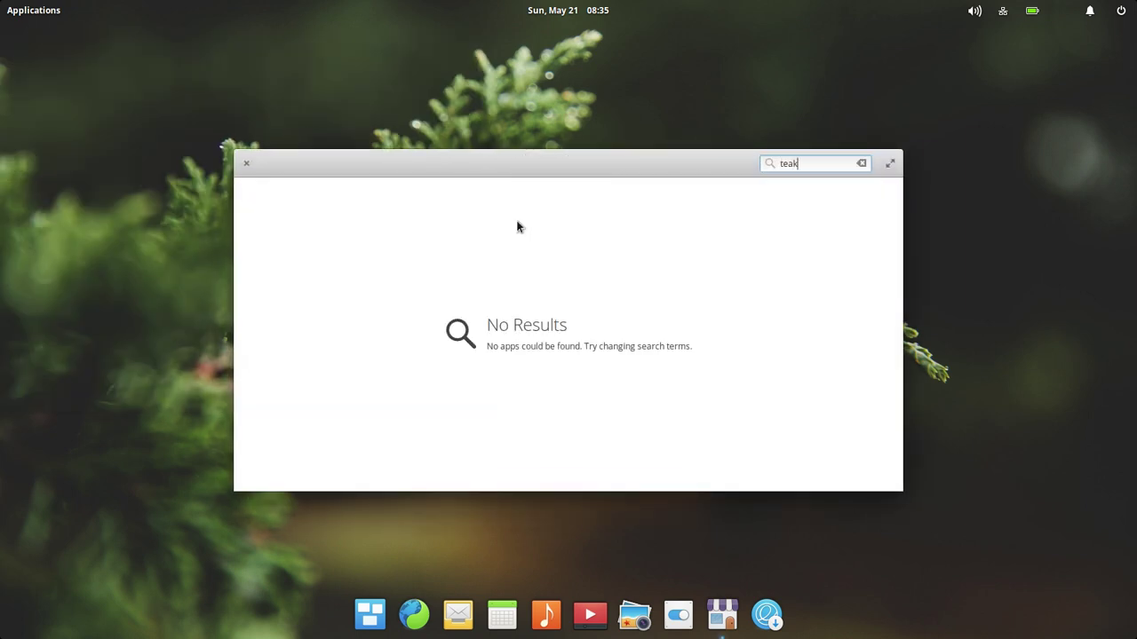
pyautogui.click(246, 165)
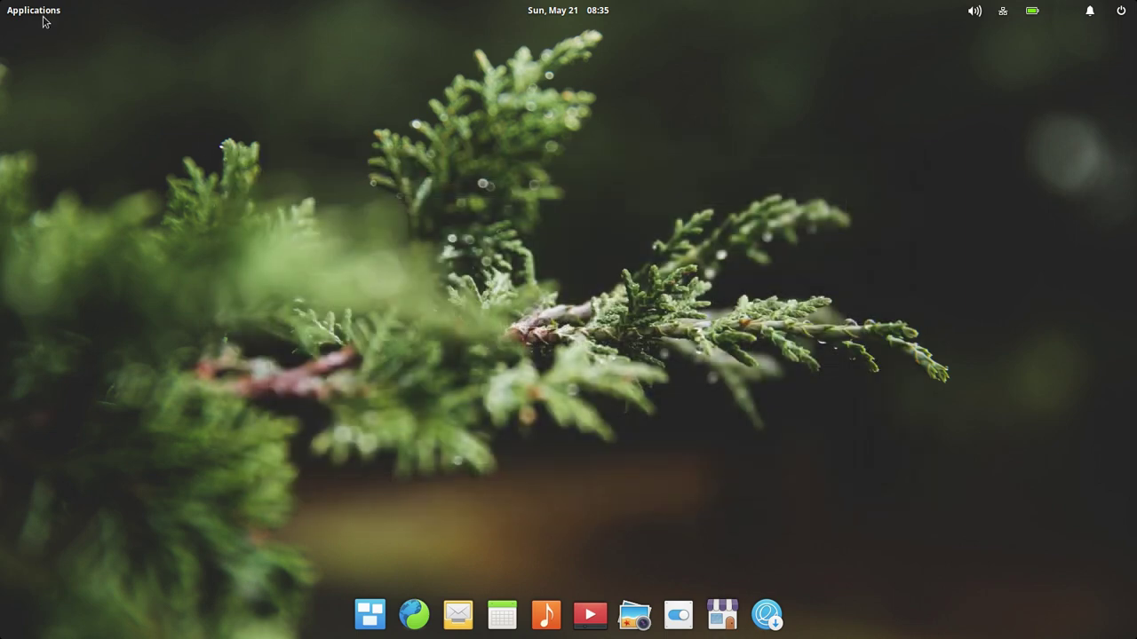
# Step: Launch Terminal from the second page of the Applications launcher
pyautogui.click(44, 16)
pyautogui.click(261, 390)
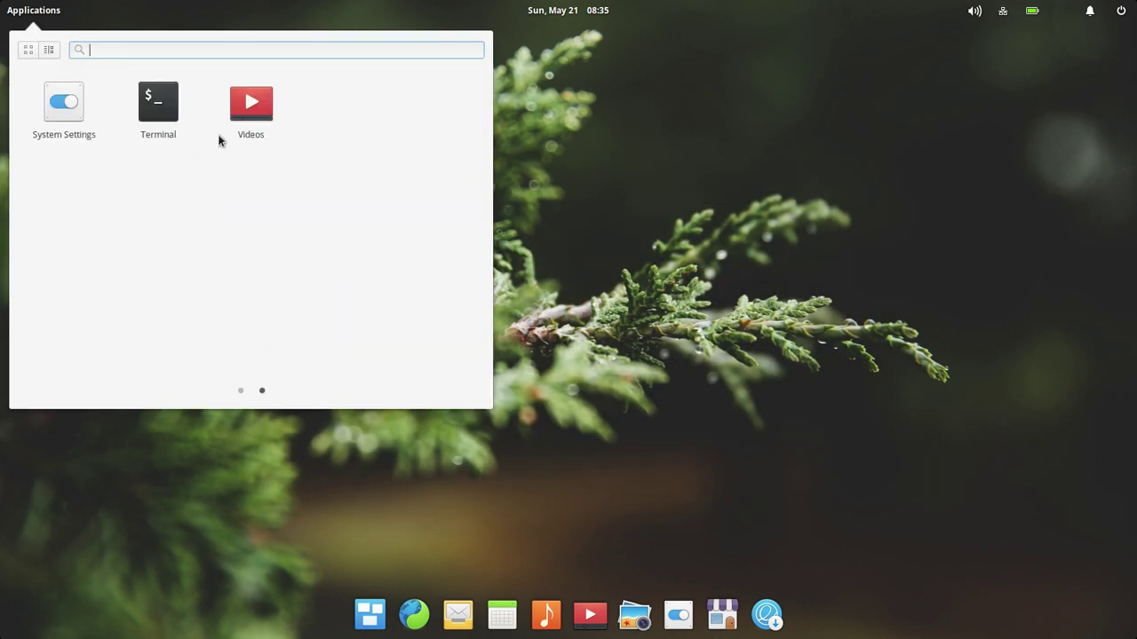
pyautogui.click(164, 111)
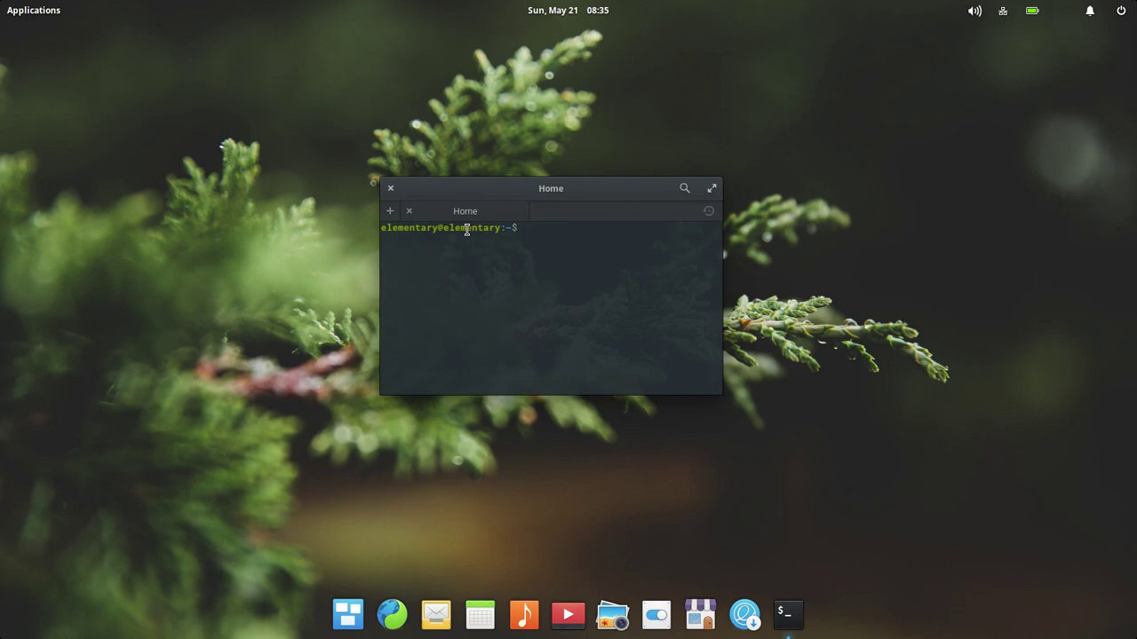
# Step: Run 'sudo apt search tweak' and scroll through the results
pyautogui.write('sudo apt search uget')
pyautogui.press('BackSpace')
pyautogui.press('BackSpace')
pyautogui.press('BackSpace')
pyautogui.write('ea')
pyautogui.press('BackSpace')
pyautogui.write('eak')
pyautogui.press('Return')
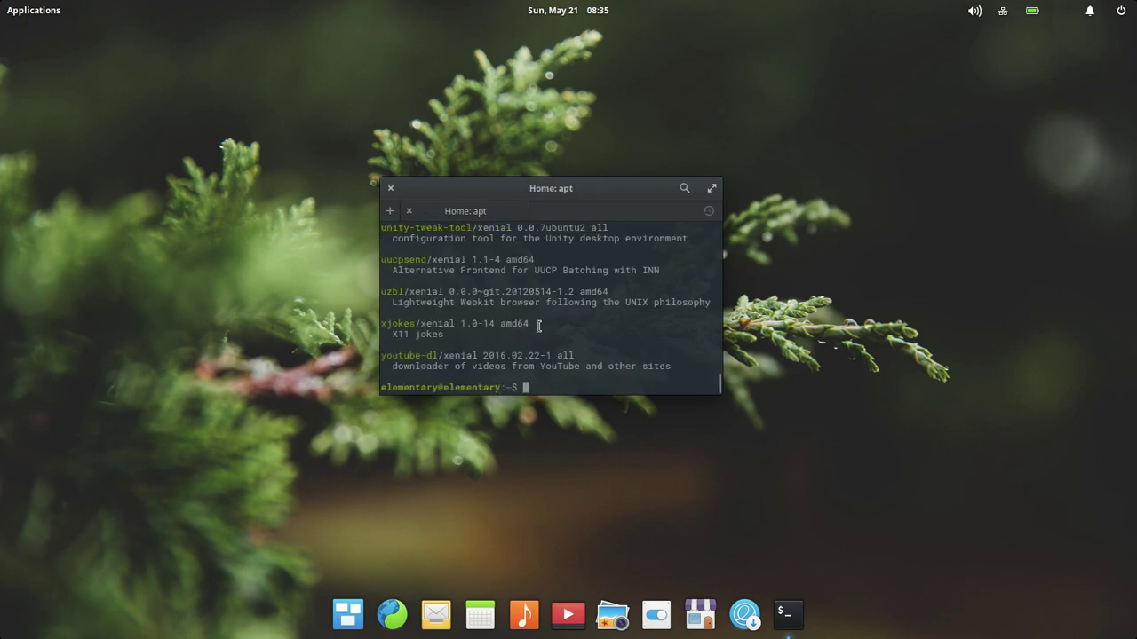
pyautogui.scroll(1, 492, 344)
pyautogui.scroll(1, 492, 344)
pyautogui.scroll(1, 492, 344)
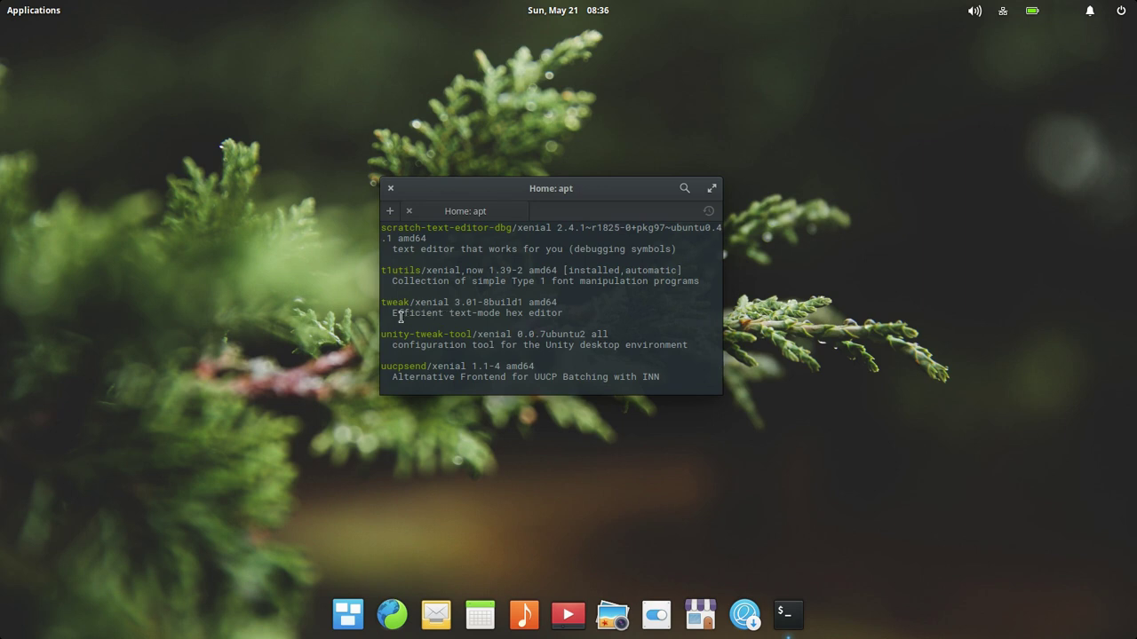
pyautogui.scroll(-2, 401, 317)
pyautogui.scroll(-1, 550, 330)
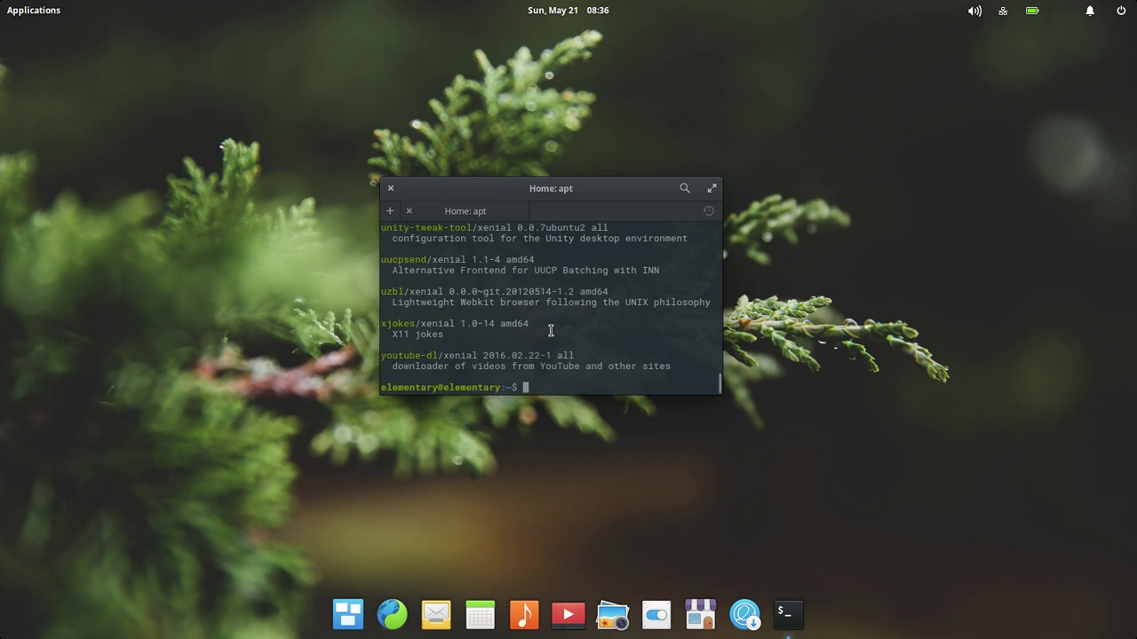
# Step: Install the package with 'sudo apt install tweak'
pyautogui.press('Up')
pyautogui.press('BackSpace')
pyautogui.press('BackSpace')
pyautogui.press('BackSpace')
pyautogui.press('BackSpace')
pyautogui.press('BackSpace')
pyautogui.press('BackSpace')
pyautogui.press('BackSpace')
pyautogui.press('BackSpace')
pyautogui.press('BackSpace')
pyautogui.press('BackSpace')
pyautogui.press('BackSpace')
pyautogui.write('stall tweak')
pyautogui.press('Return')
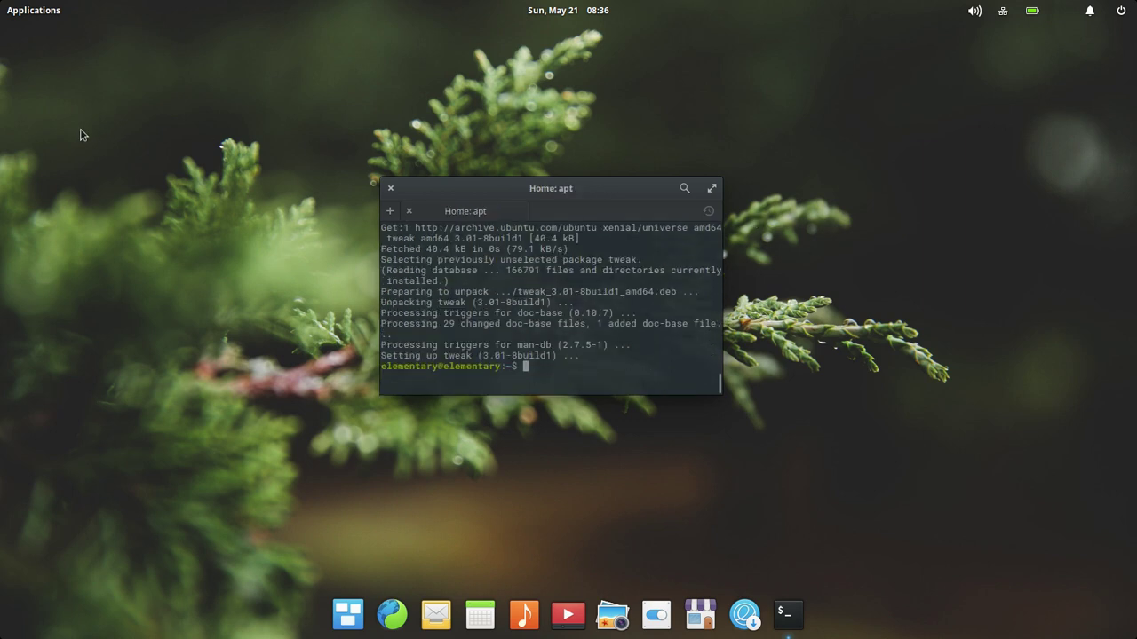
# Step: Flip through the Applications launcher pages, then dismiss the launcher
pyautogui.click(31, 13)
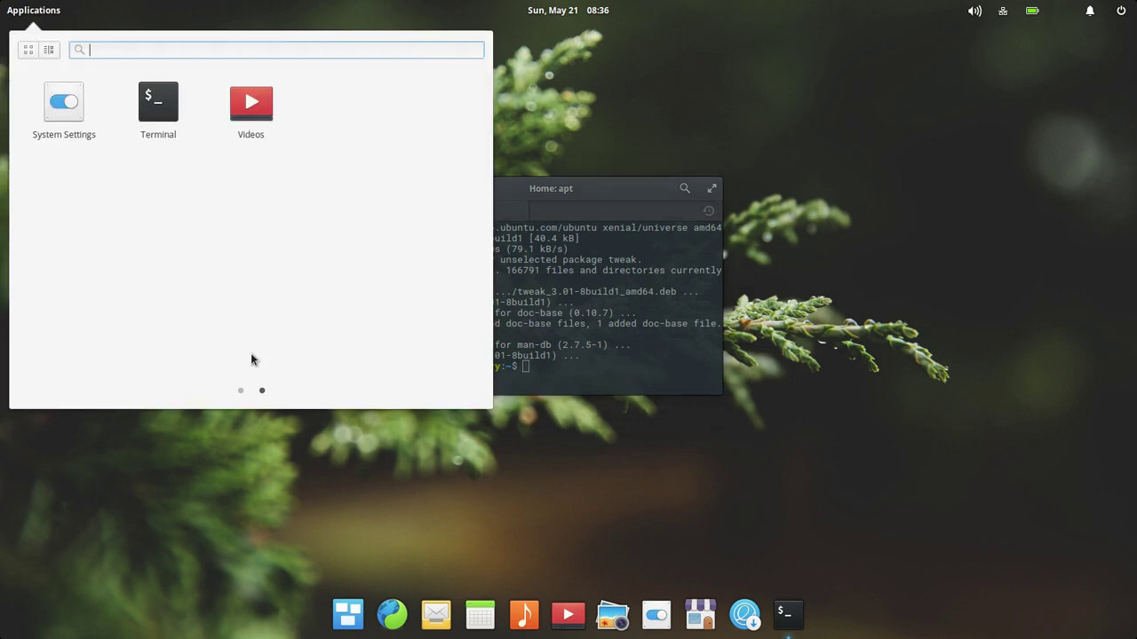
pyautogui.click(240, 392)
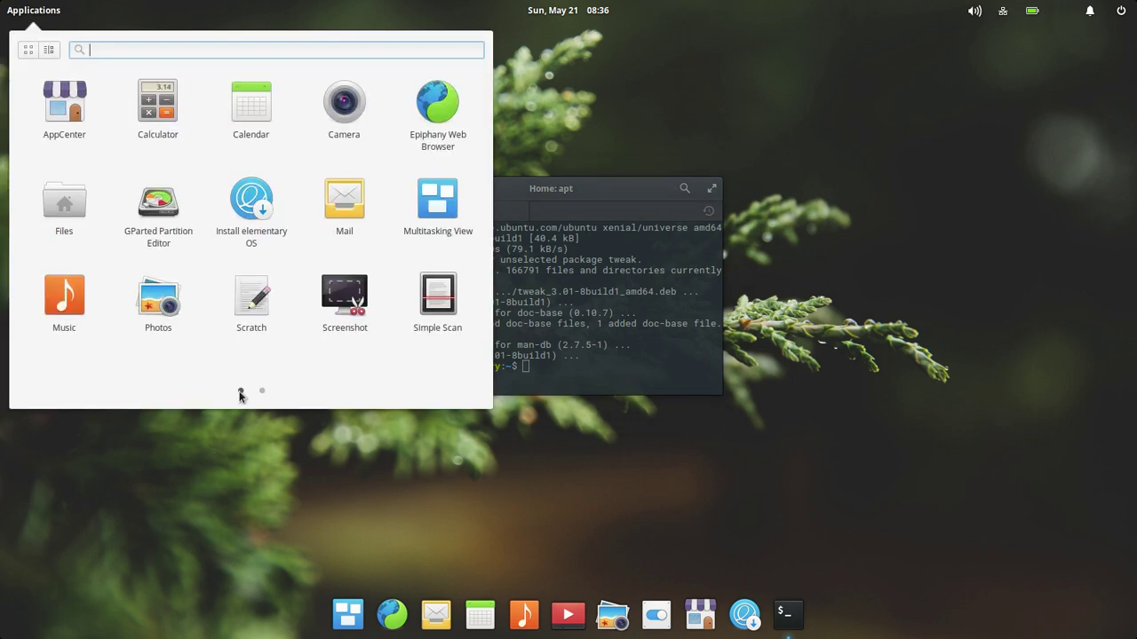
pyautogui.click(439, 453)
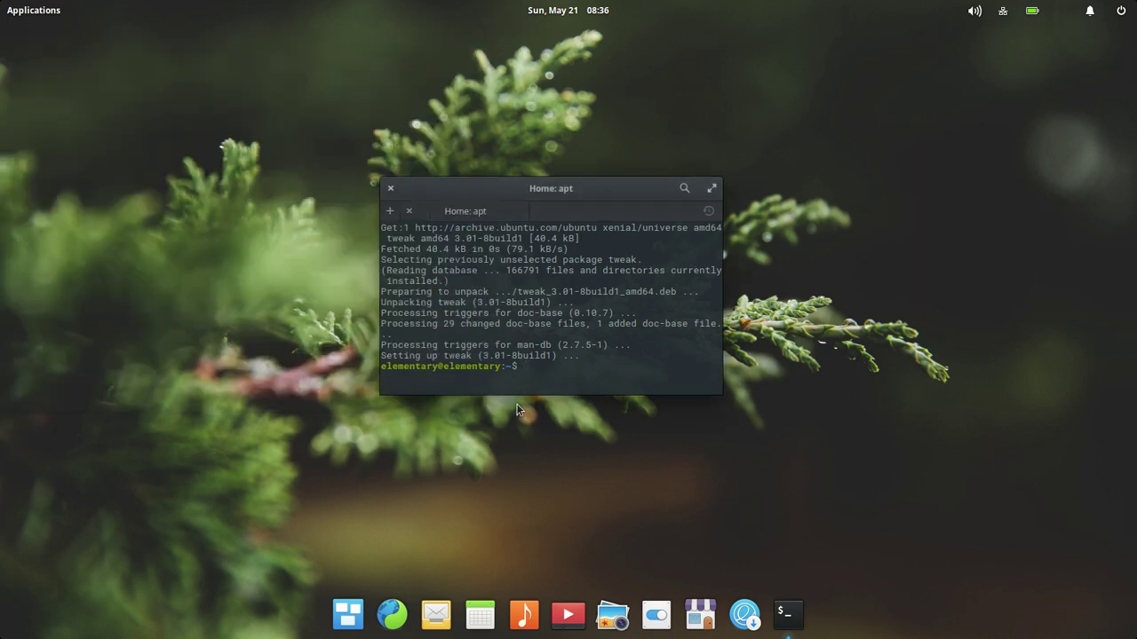
pyautogui.scroll(1, 503, 327)
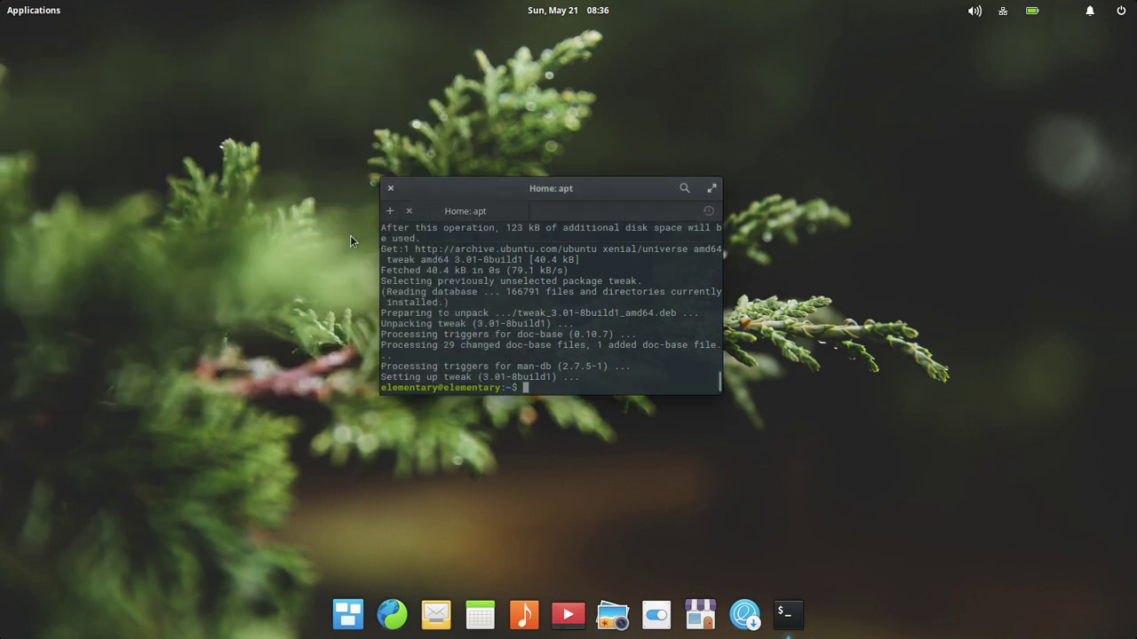
# Step: Launch System Settings from the launcher's second page and close it
pyautogui.click(35, 11)
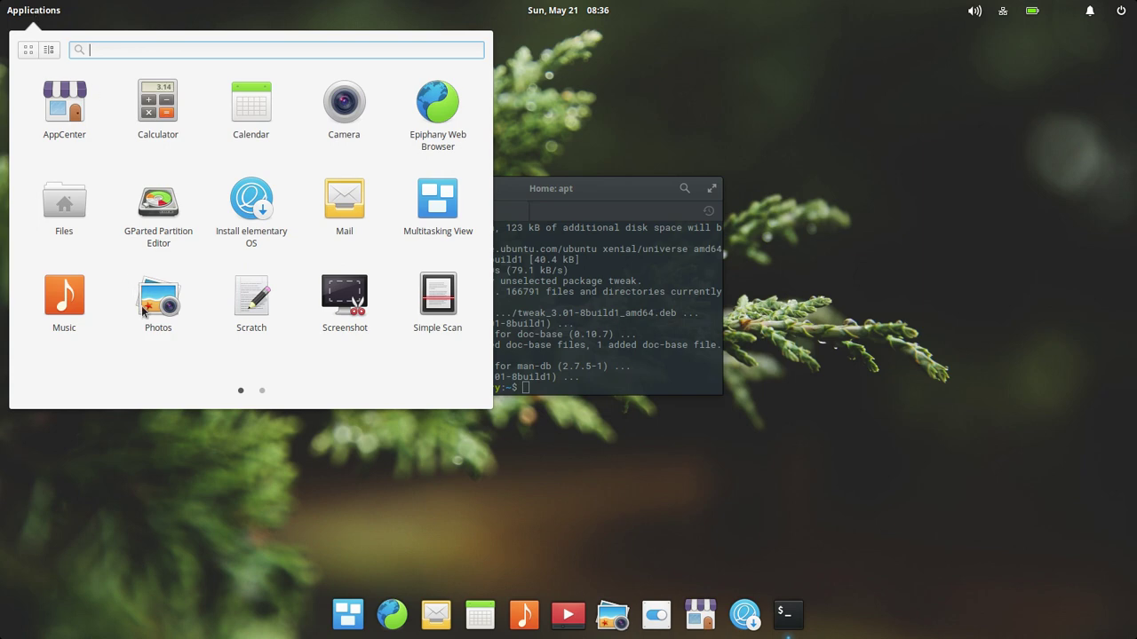
pyautogui.click(262, 391)
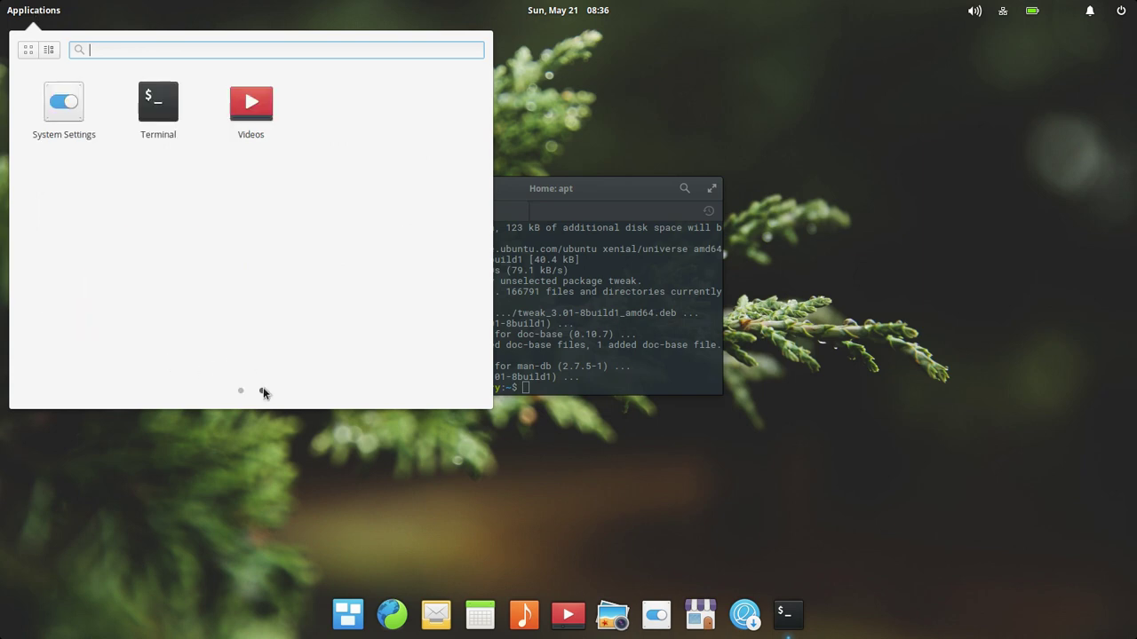
pyautogui.click(69, 89)
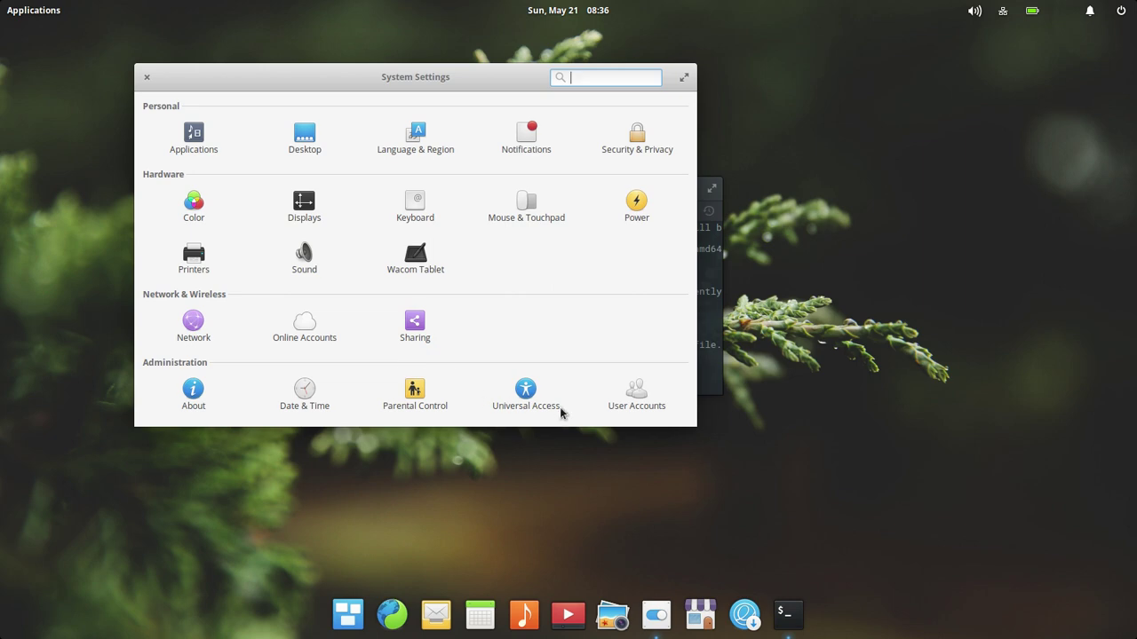
pyautogui.click(146, 79)
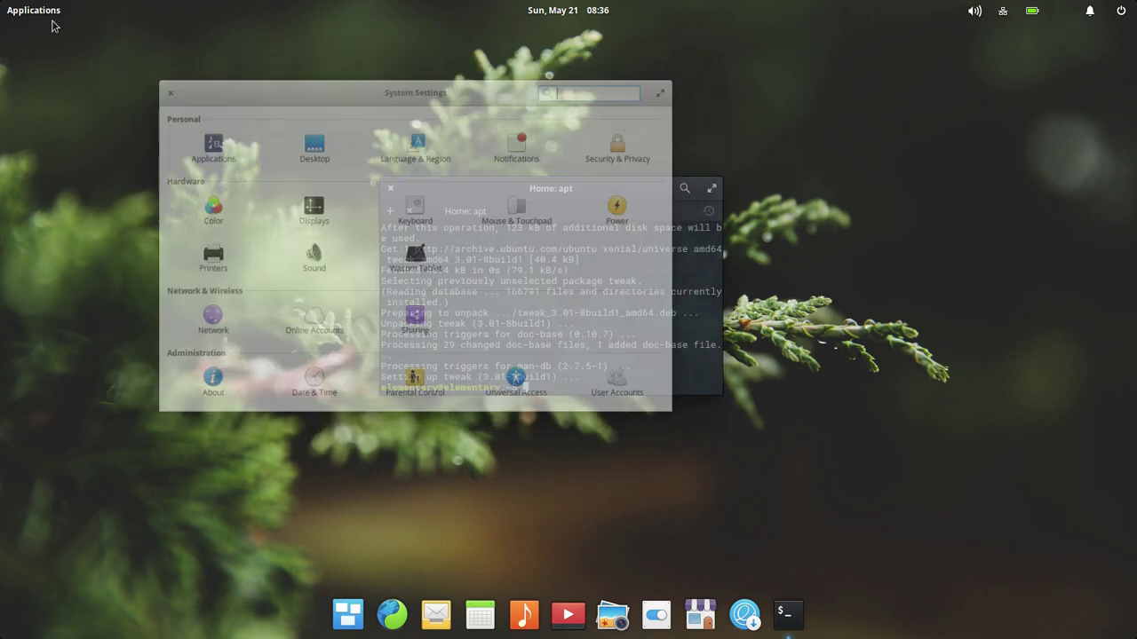
# Step: Search the launcher for 'tw', find no tweak app, and show the second page
pyautogui.click(40, 11)
pyautogui.click(241, 391)
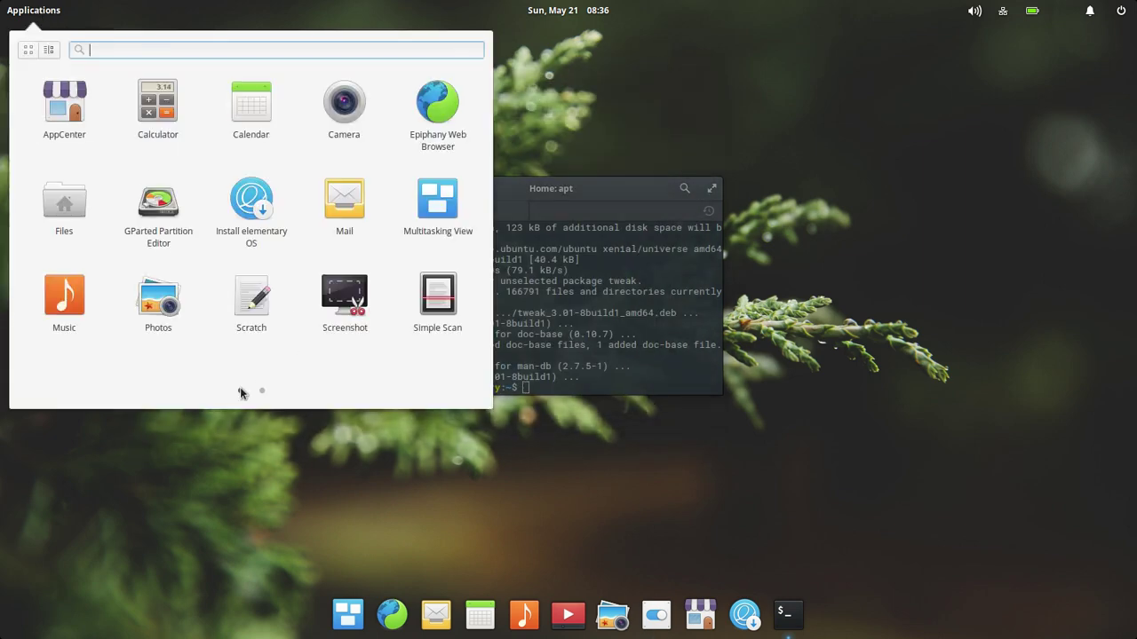
pyautogui.write('tw')
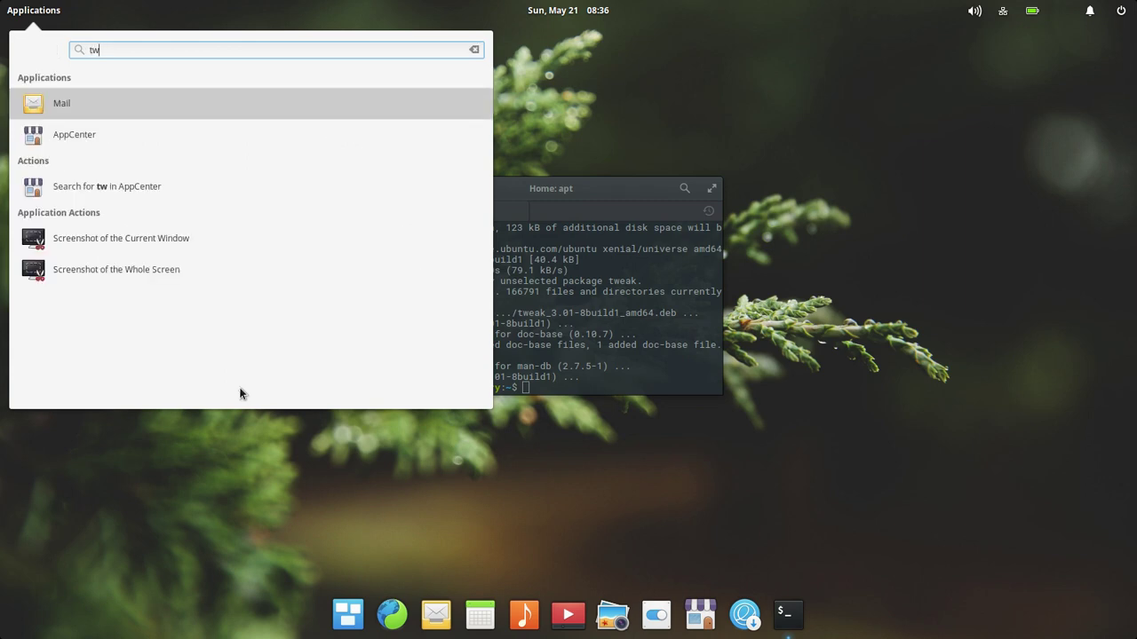
pyautogui.click(33, 13)
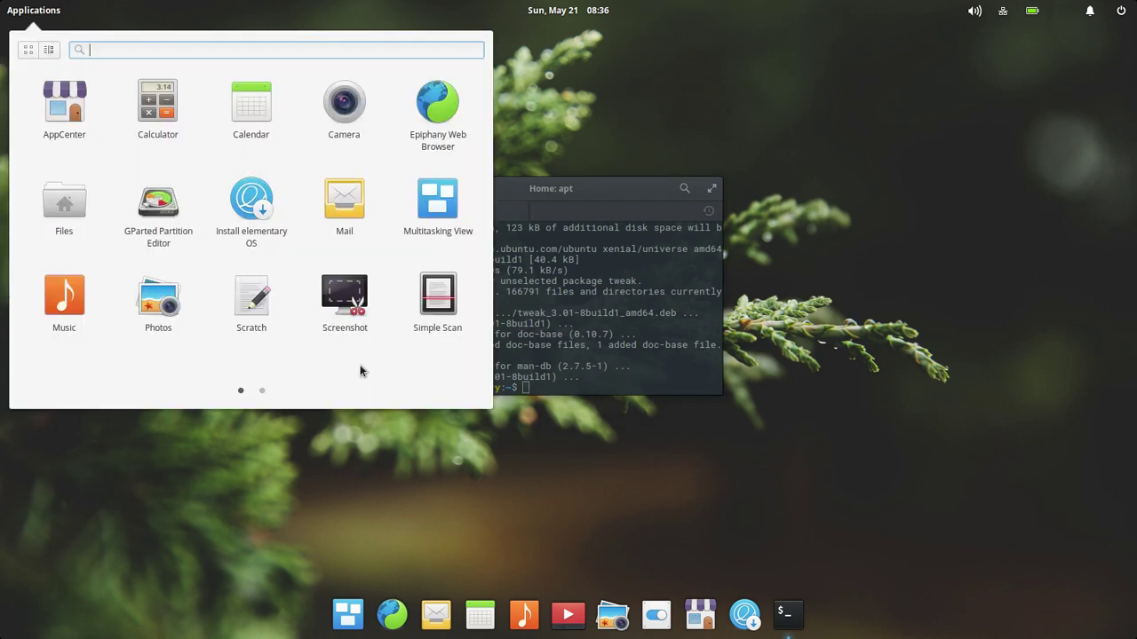
pyautogui.click(262, 392)
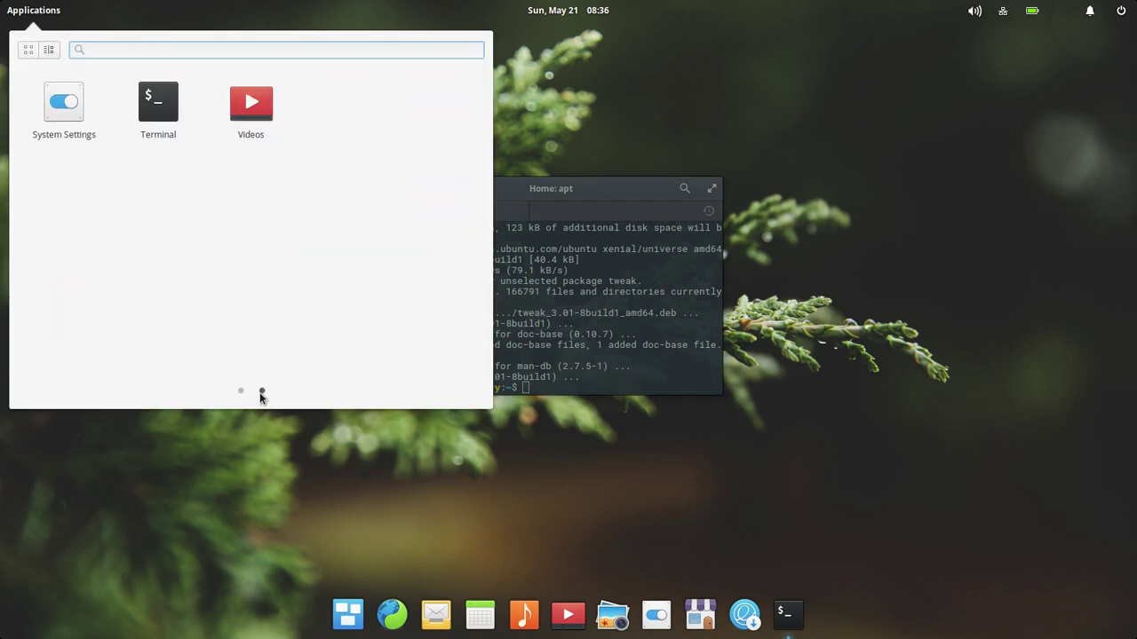
# Step: Scroll Terminal back to the 'sudo apt search tweak' output listing gnome-tweak-tool, then close Terminal
pyautogui.click(629, 239)
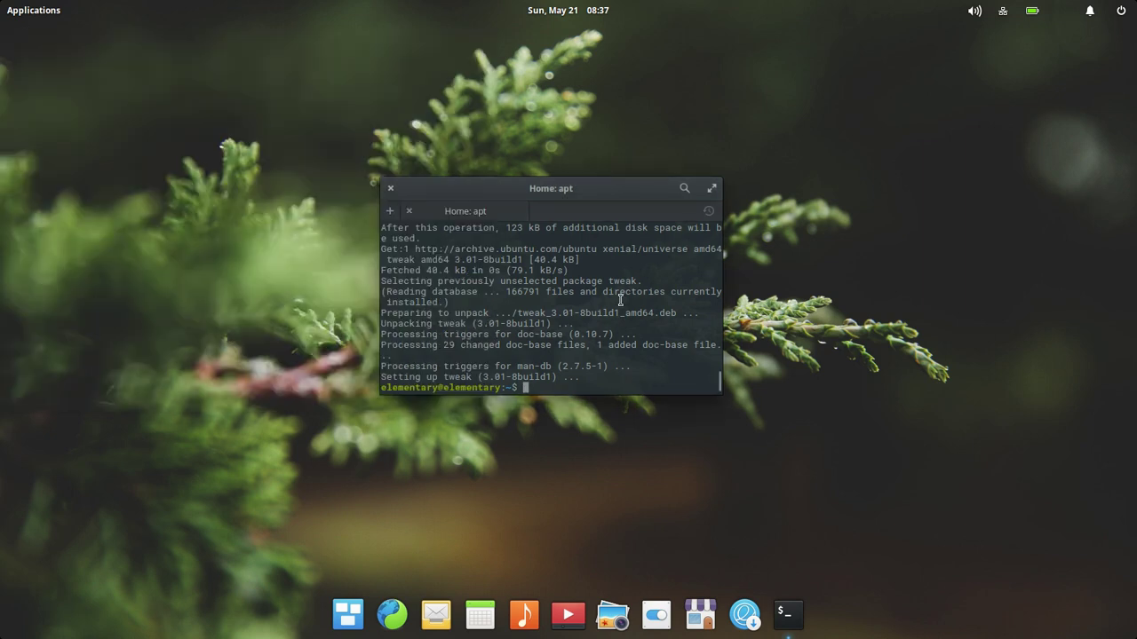
pyautogui.scroll(5, 620, 299)
pyautogui.scroll(5, 620, 299)
pyautogui.scroll(5, 620, 300)
pyautogui.scroll(5, 620, 299)
pyautogui.scroll(1, 620, 299)
pyautogui.scroll(2, 620, 299)
pyautogui.scroll(1, 533, 300)
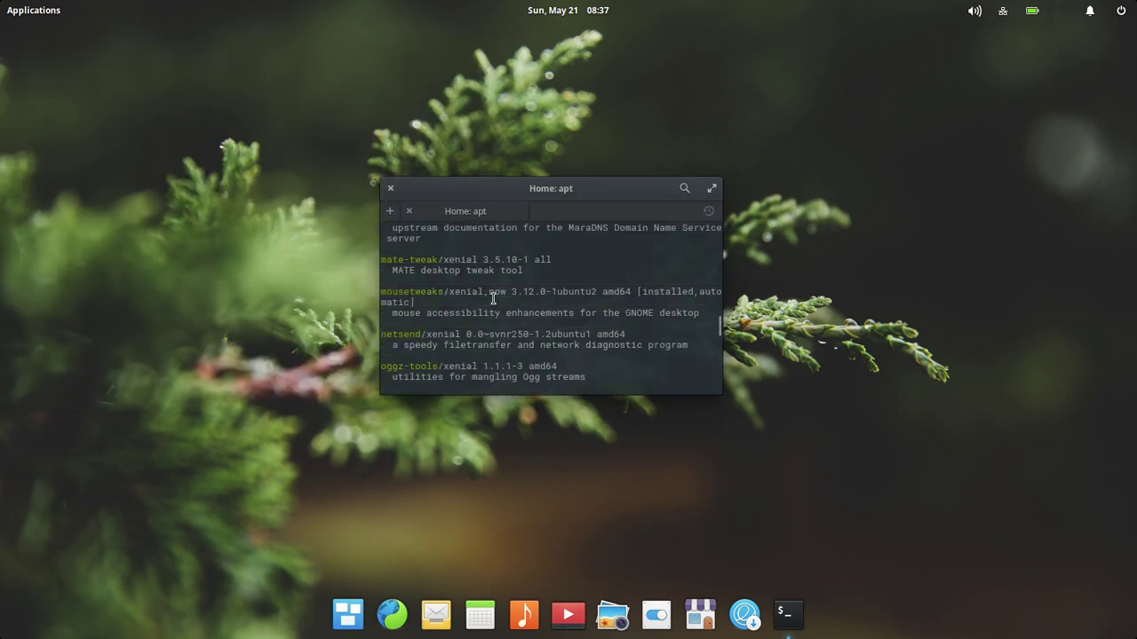
pyautogui.scroll(1, 491, 299)
pyautogui.scroll(1, 492, 298)
pyautogui.scroll(1, 492, 298)
pyautogui.scroll(2, 493, 298)
pyautogui.scroll(2, 493, 298)
pyautogui.scroll(2, 493, 299)
pyautogui.scroll(5, 493, 298)
pyautogui.scroll(1, 492, 297)
pyautogui.scroll(-1, 492, 296)
pyautogui.scroll(2, 464, 311)
pyautogui.scroll(2, 464, 312)
pyautogui.scroll(2, 464, 311)
pyautogui.scroll(2, 465, 311)
pyautogui.scroll(2, 464, 312)
pyautogui.scroll(2, 464, 312)
pyautogui.scroll(1, 464, 313)
pyautogui.scroll(1, 465, 312)
pyautogui.scroll(2, 465, 312)
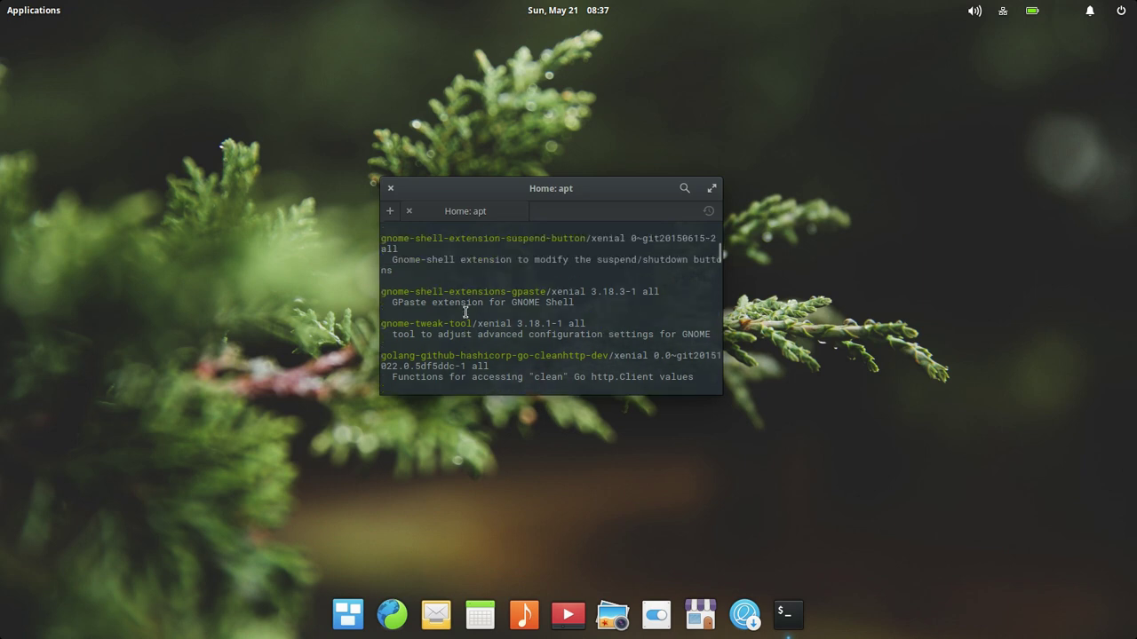
pyautogui.scroll(2, 465, 313)
pyautogui.scroll(1, 465, 312)
pyautogui.scroll(1, 465, 312)
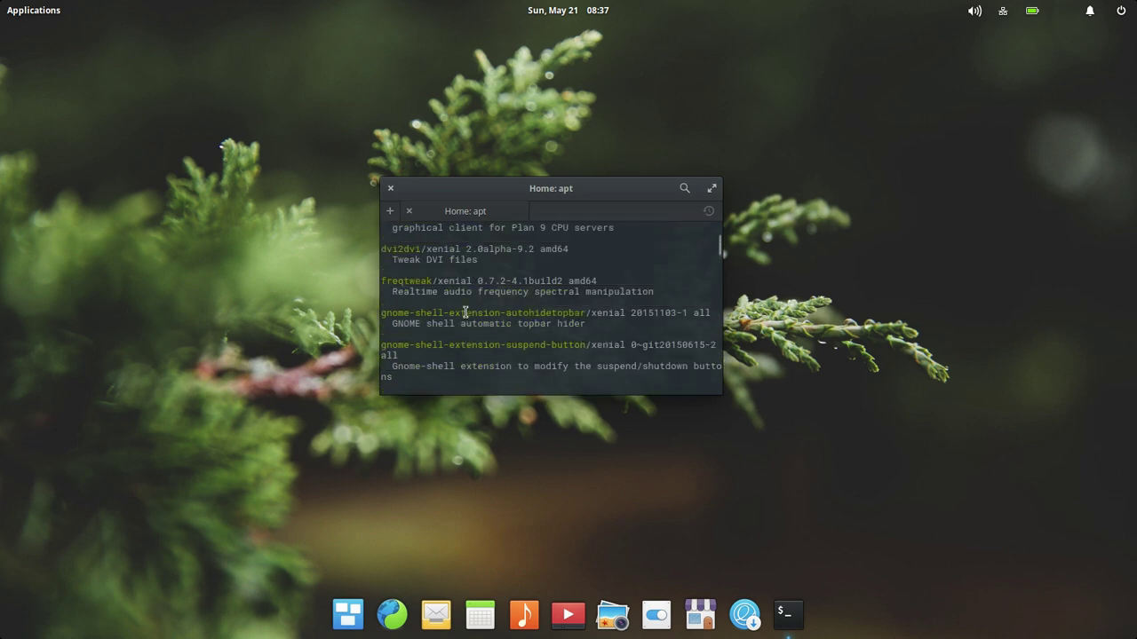
pyautogui.scroll(2, 465, 313)
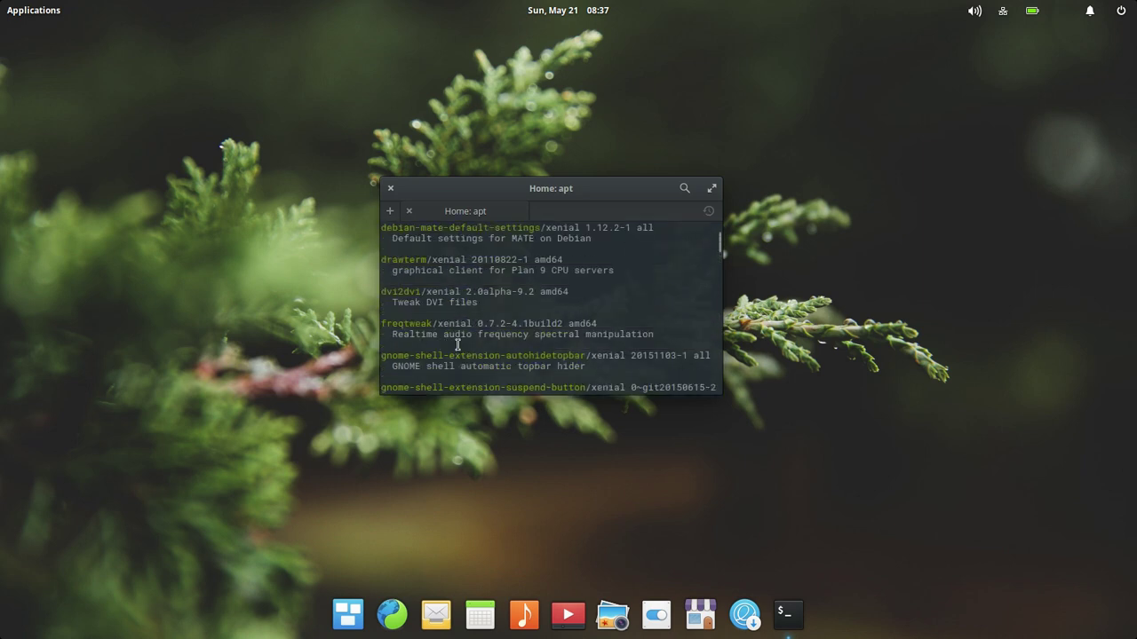
pyautogui.scroll(1, 448, 324)
pyautogui.scroll(1, 448, 324)
pyautogui.scroll(2, 448, 324)
pyautogui.scroll(2, 448, 324)
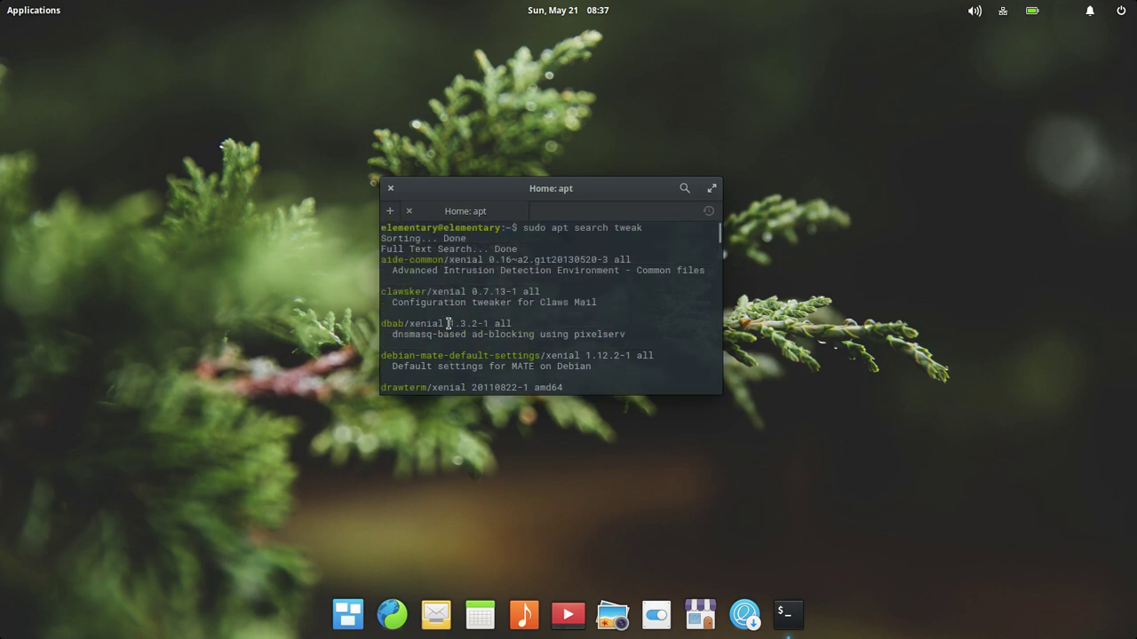
pyautogui.scroll(-5, 449, 324)
pyautogui.click(391, 188)
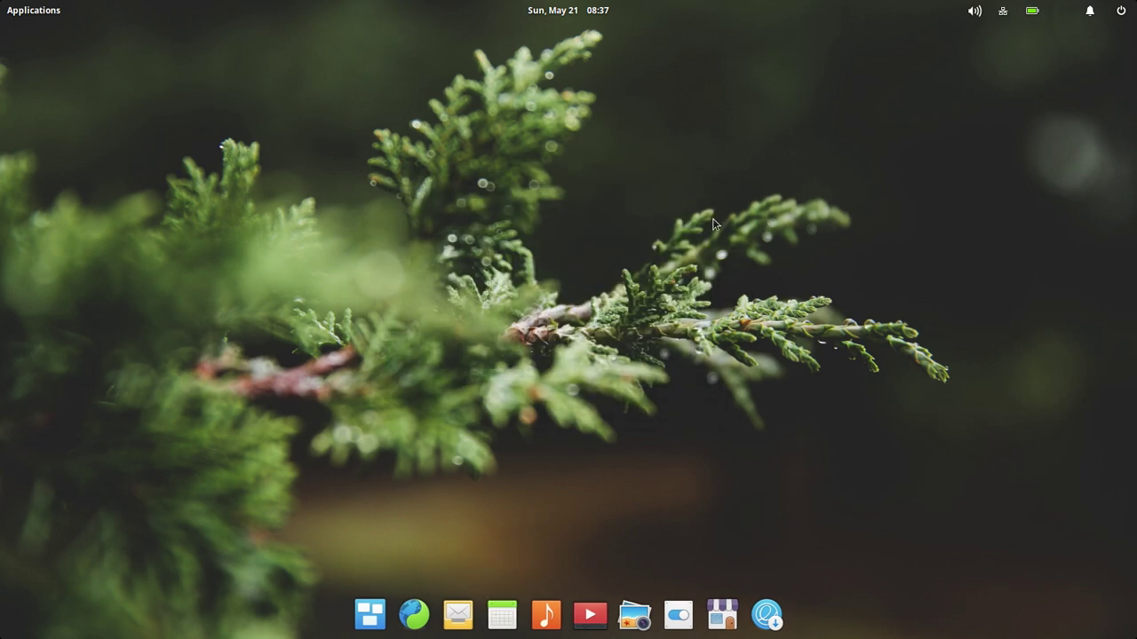
# Step: Open the Applications launcher to its first page, then dismiss it
pyautogui.click(48, 7)
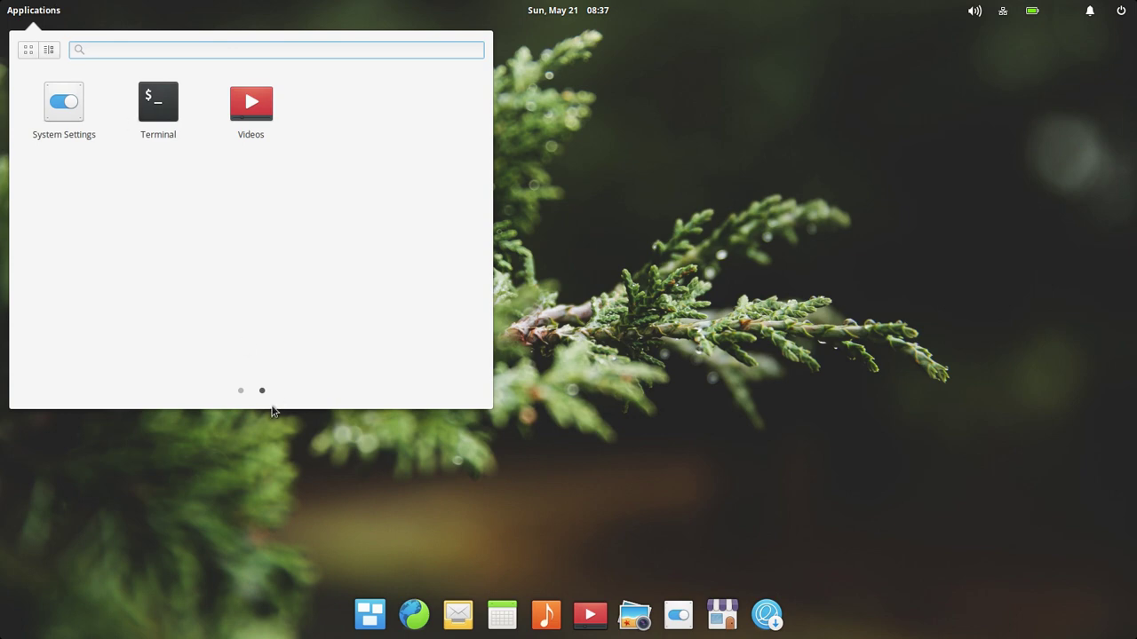
pyautogui.click(241, 391)
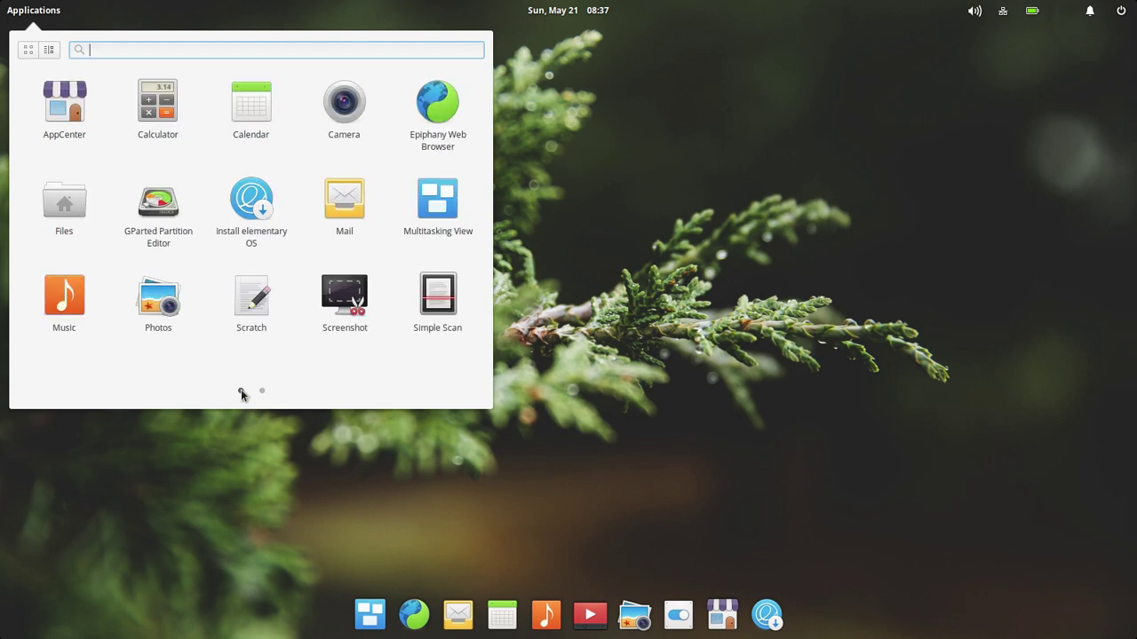
pyautogui.click(596, 289)
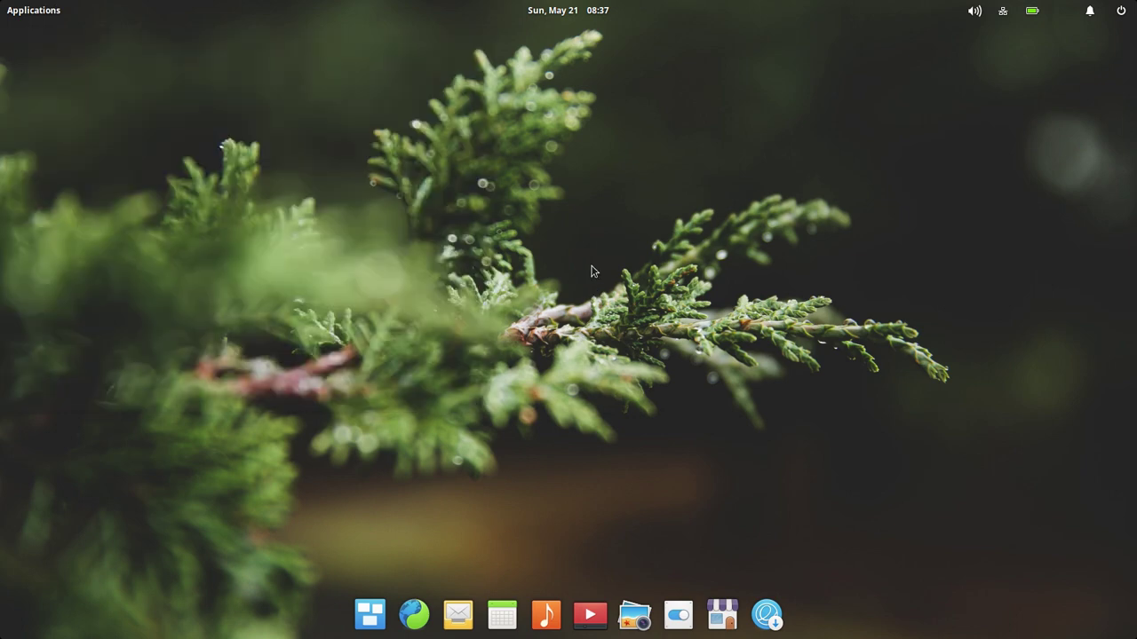
# Step: Check the battery, sound, notifications, session and calendar indicators, then open and close System Settings
pyautogui.click(1033, 11)
pyautogui.click(1056, 15)
pyautogui.click(975, 12)
pyautogui.click(977, 13)
pyautogui.click(1090, 11)
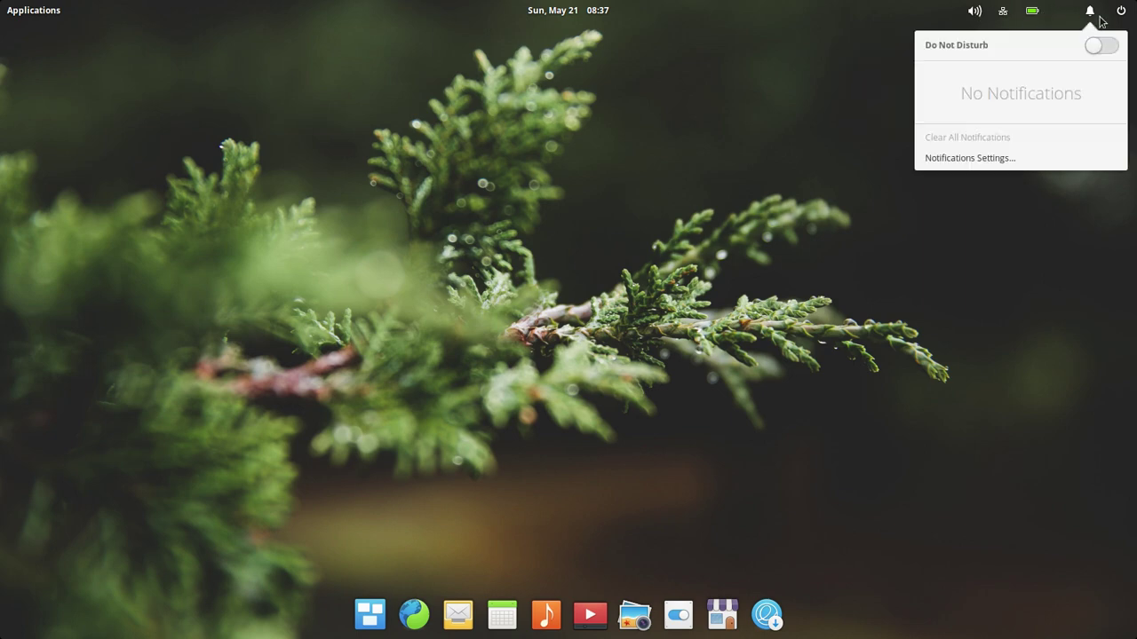
pyautogui.click(1121, 12)
pyautogui.click(1120, 15)
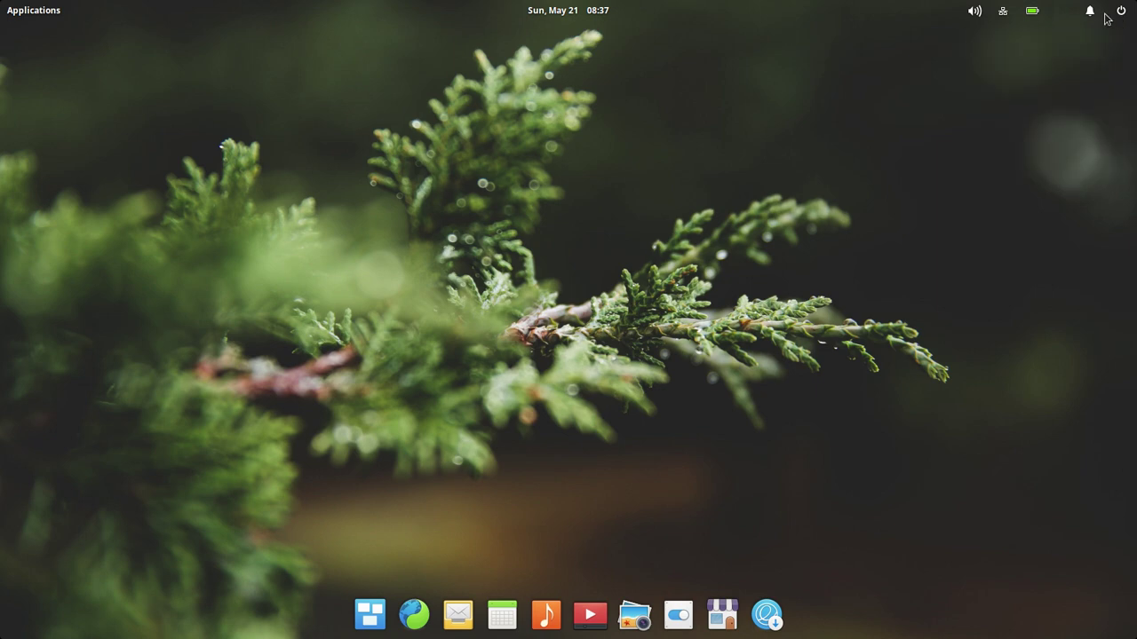
pyautogui.click(584, 7)
pyautogui.click(36, 7)
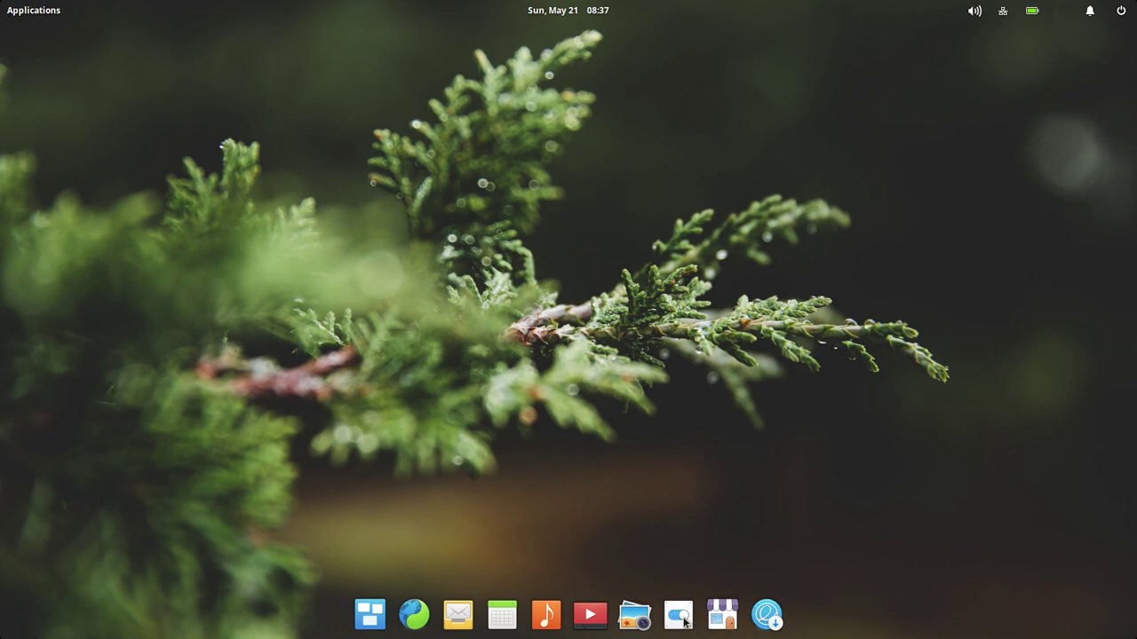
pyautogui.click(689, 623)
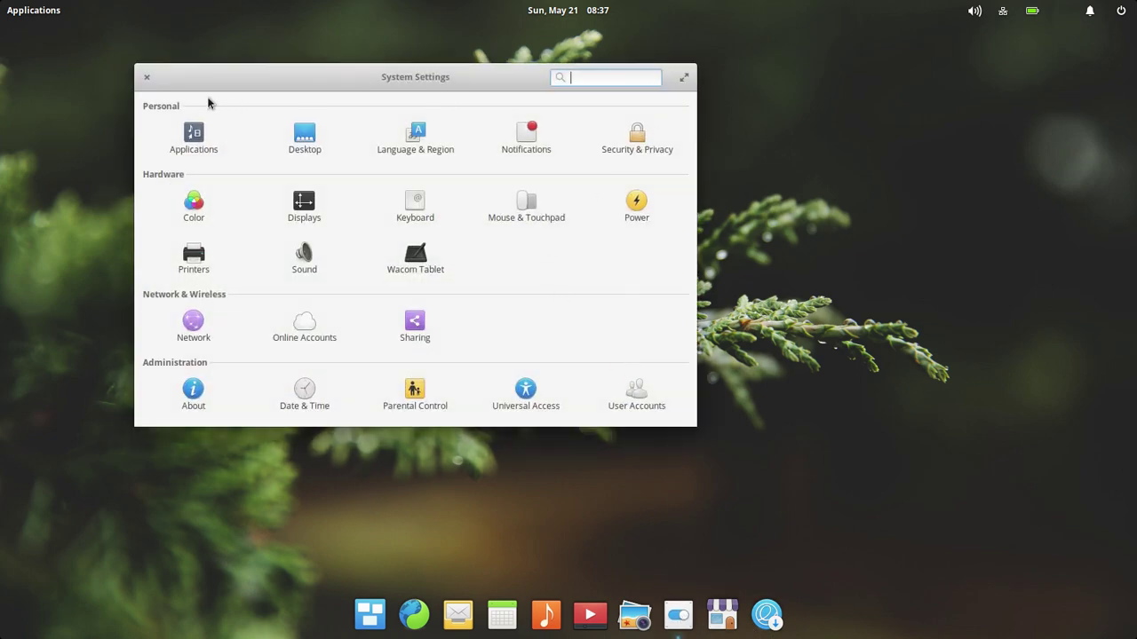
pyautogui.click(146, 77)
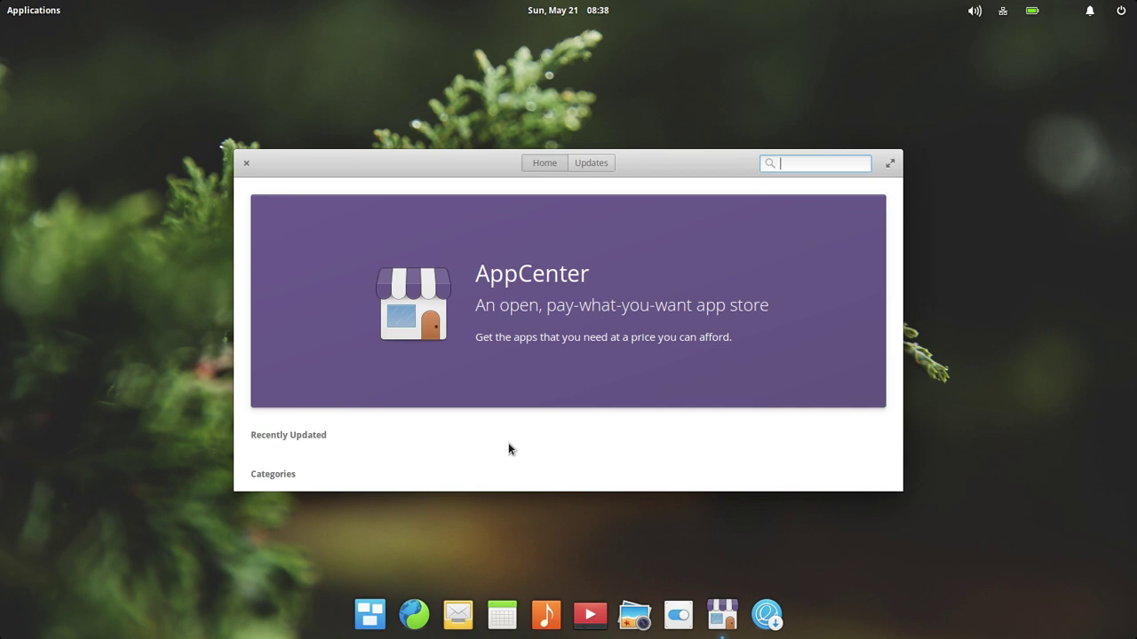
# Step: Search AppCenter for 'vit', 'apt' and 'gnoom', clearing each, then close the store
pyautogui.write('vi')
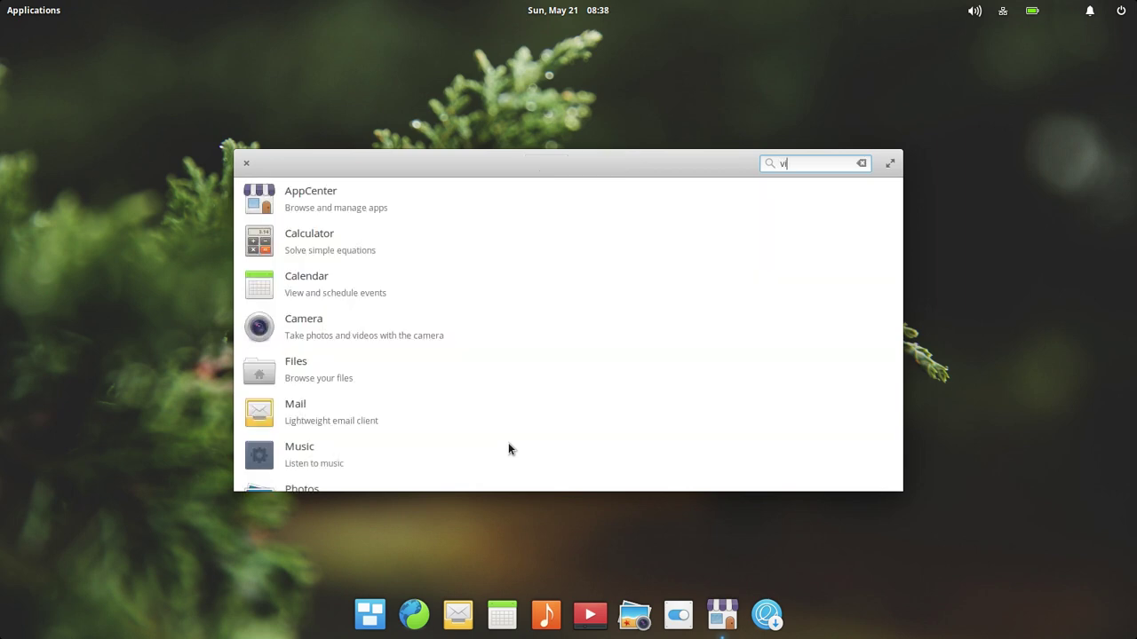
pyautogui.write('t')
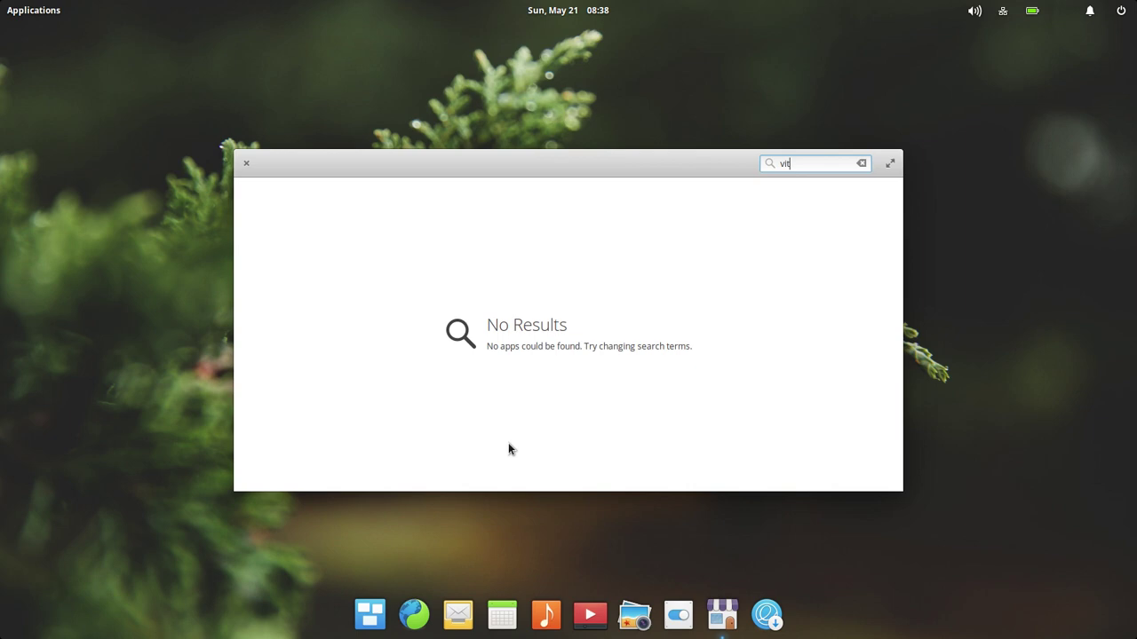
pyautogui.press('BackSpace')
pyautogui.press('BackSpace')
pyautogui.press('BackSpace')
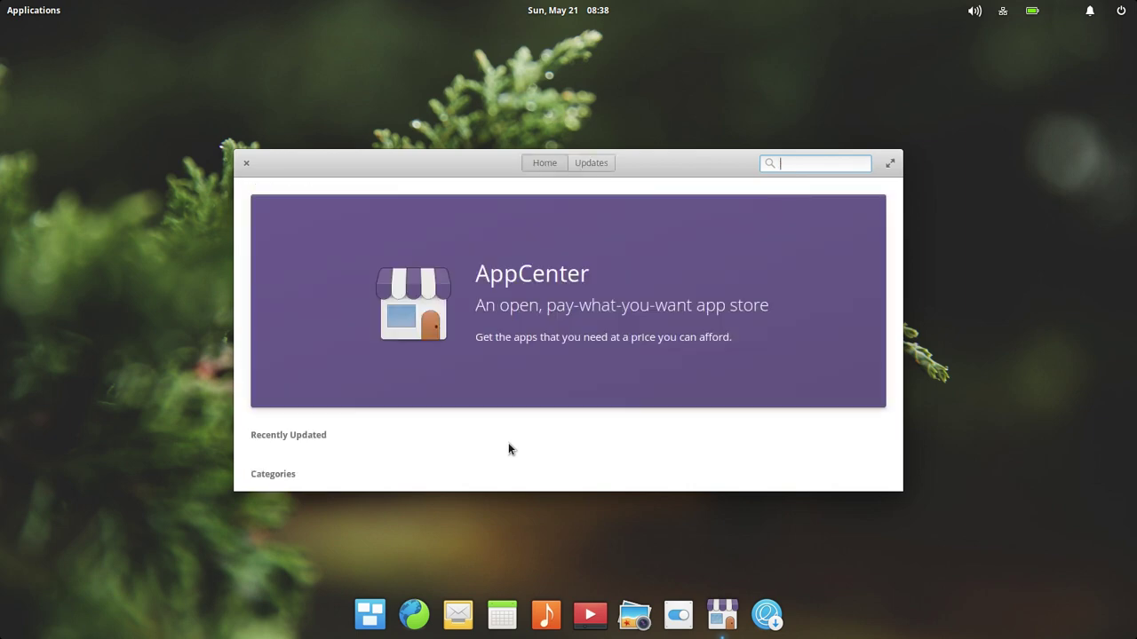
pyautogui.write('apt')
pyautogui.press('BackSpace')
pyautogui.press('BackSpace')
pyautogui.press('BackSpace')
pyautogui.write('gn')
pyautogui.write('oom\\')
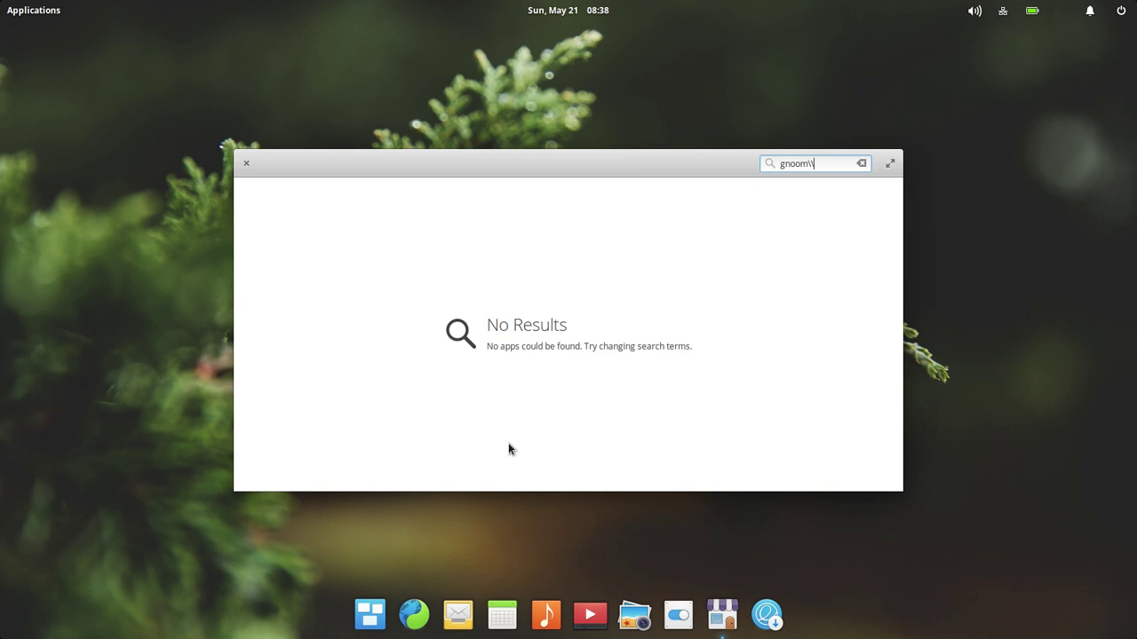
pyautogui.press('BackSpace')
pyautogui.press('BackSpace')
pyautogui.press('BackSpace')
pyautogui.press('BackSpace')
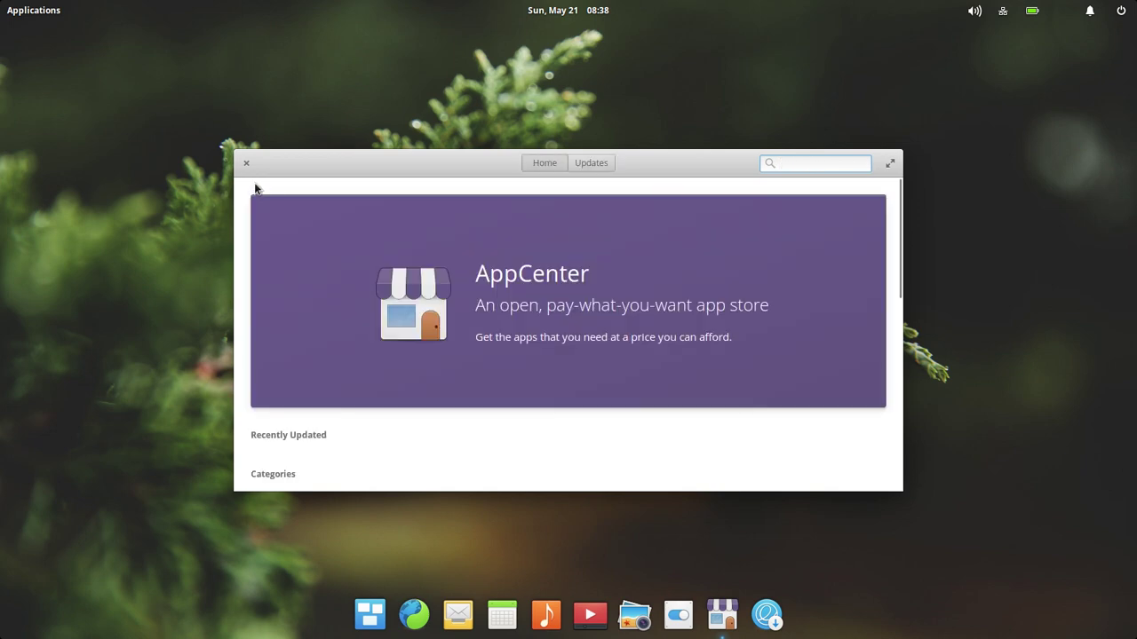
pyautogui.click(246, 162)
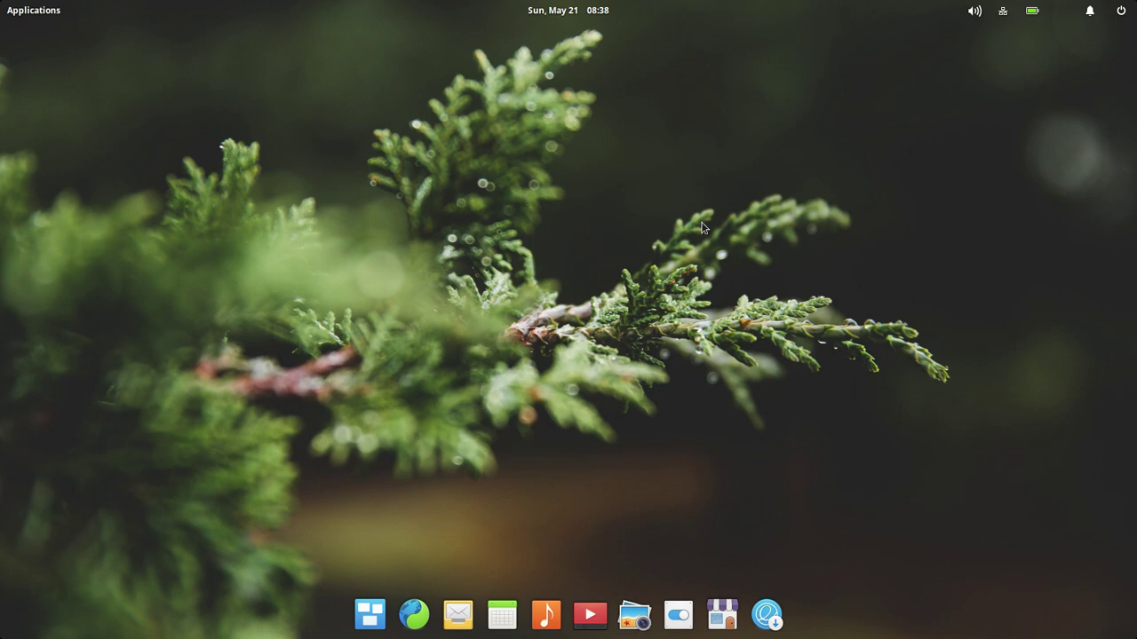